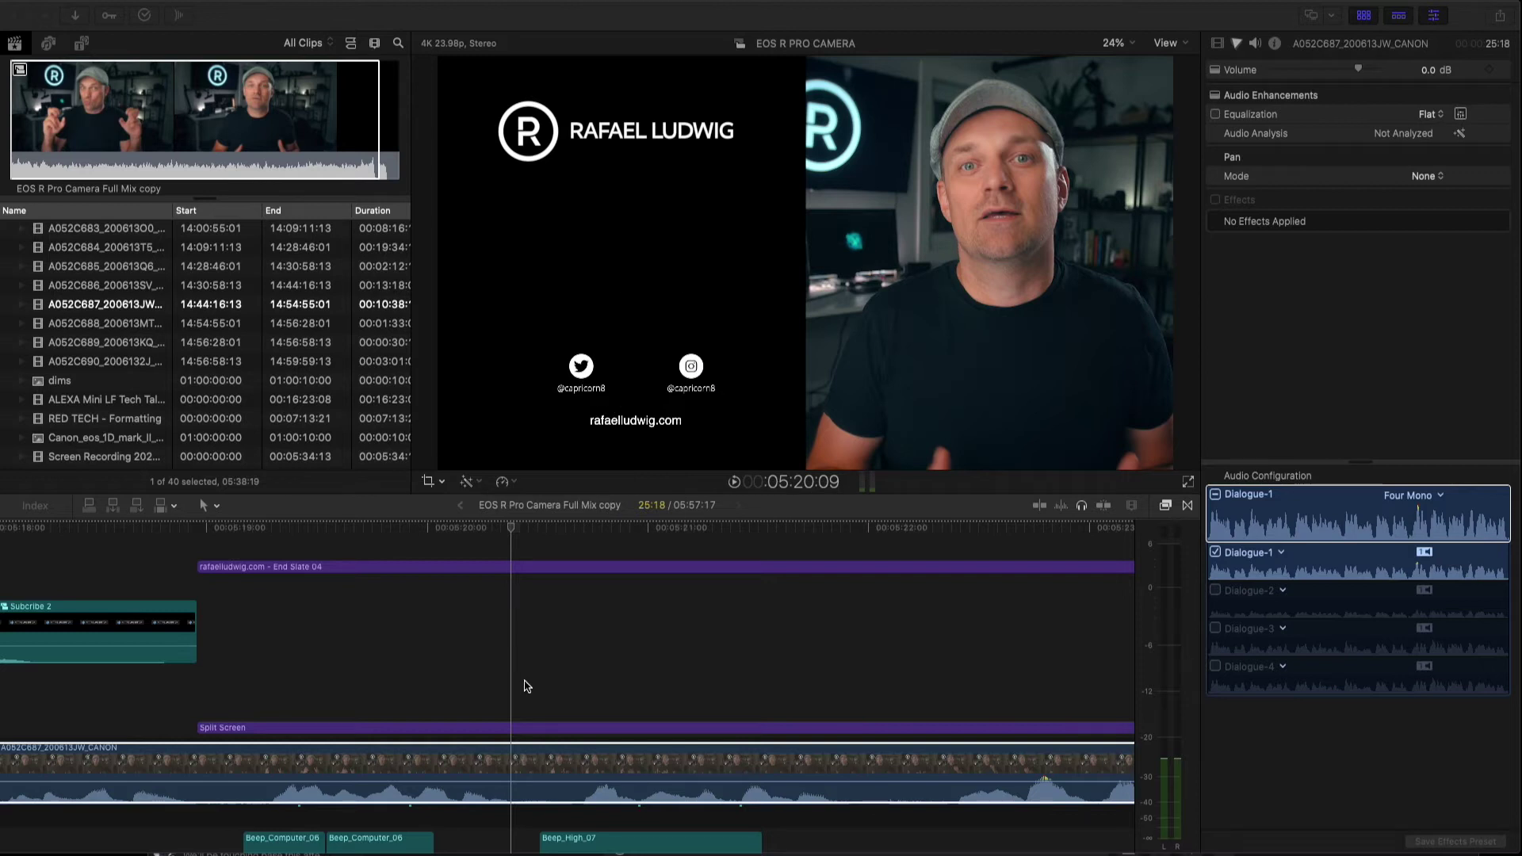
Step: Play the talking-head edit from several points, then switch to Range Selection (R)
key(a)
click(999, 567)
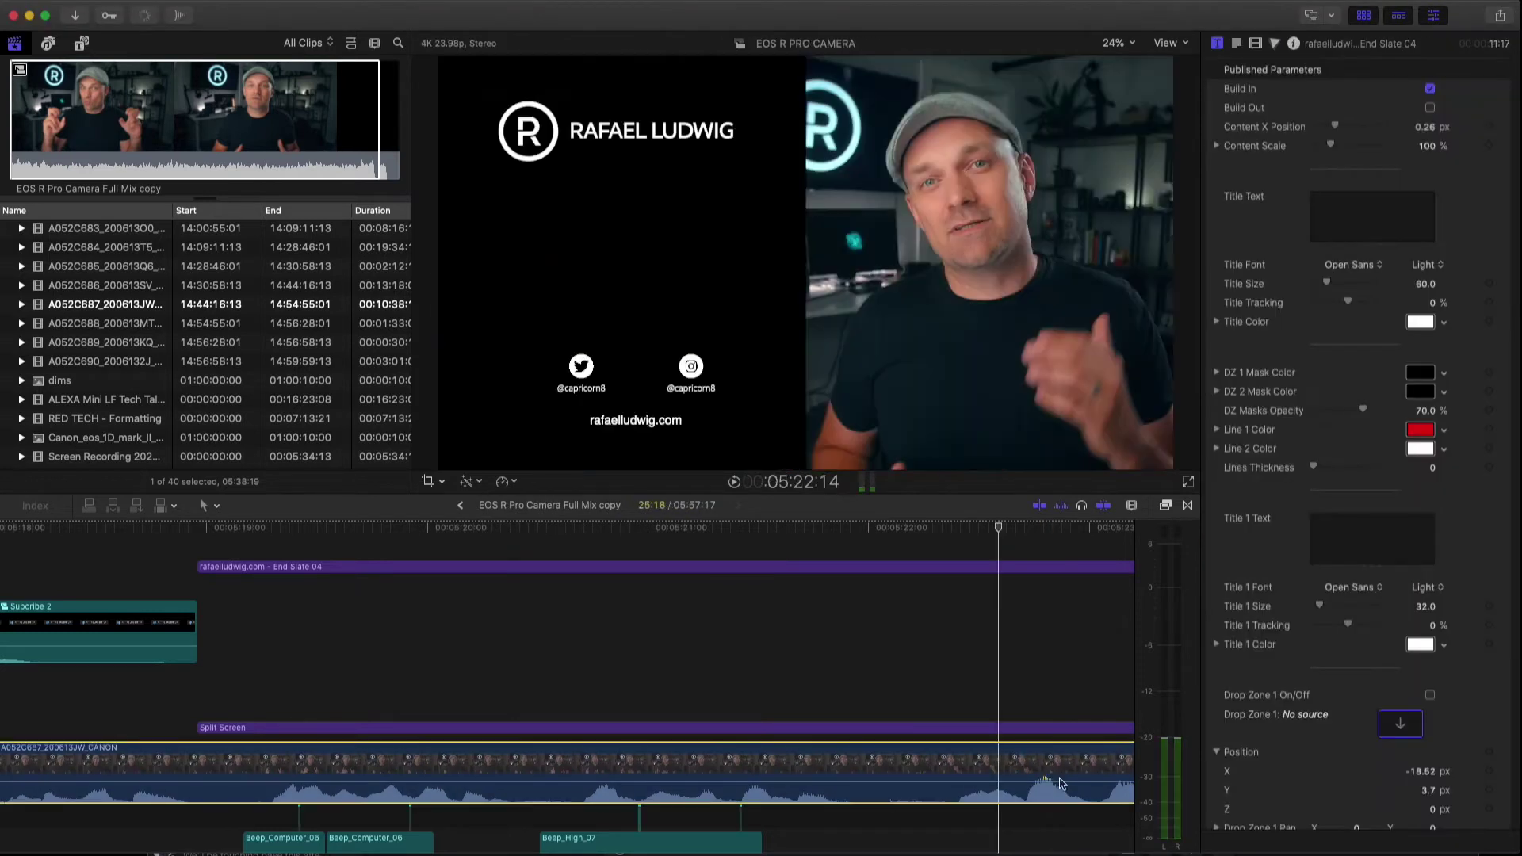
click(520, 772)
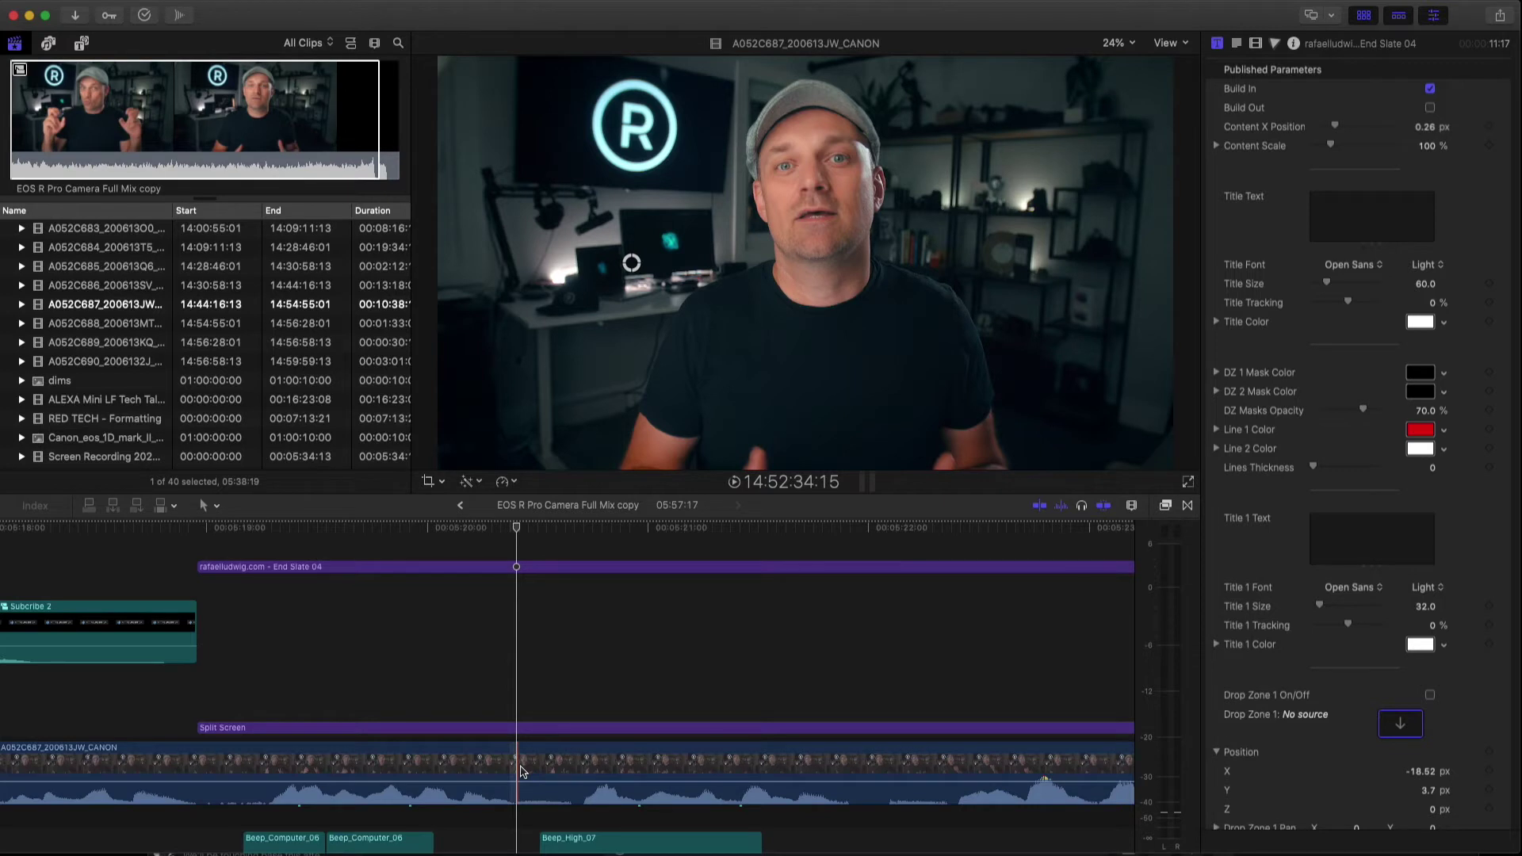
key(space)
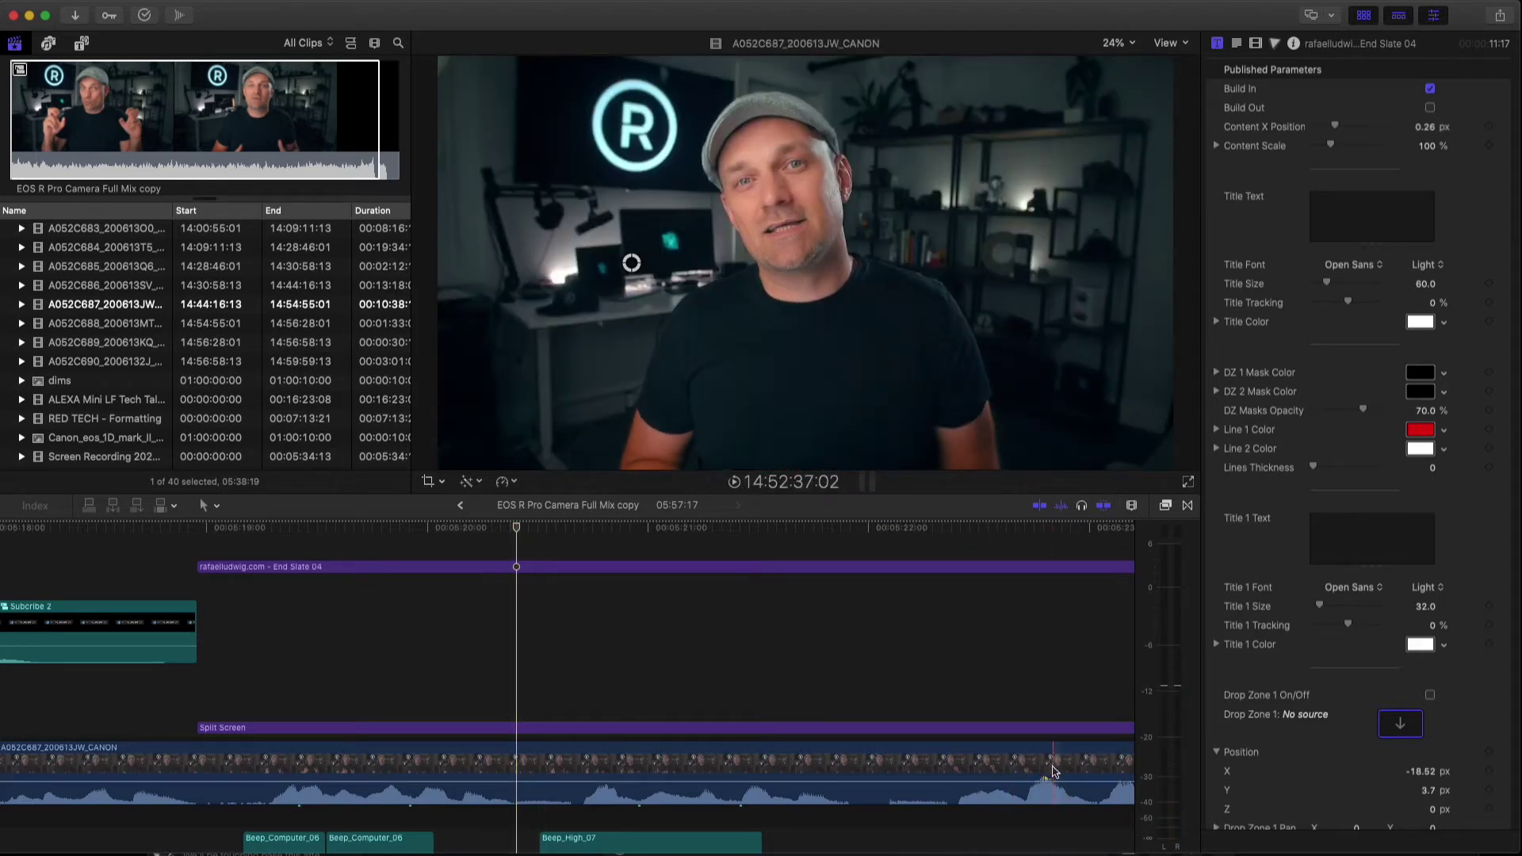
click(460, 633)
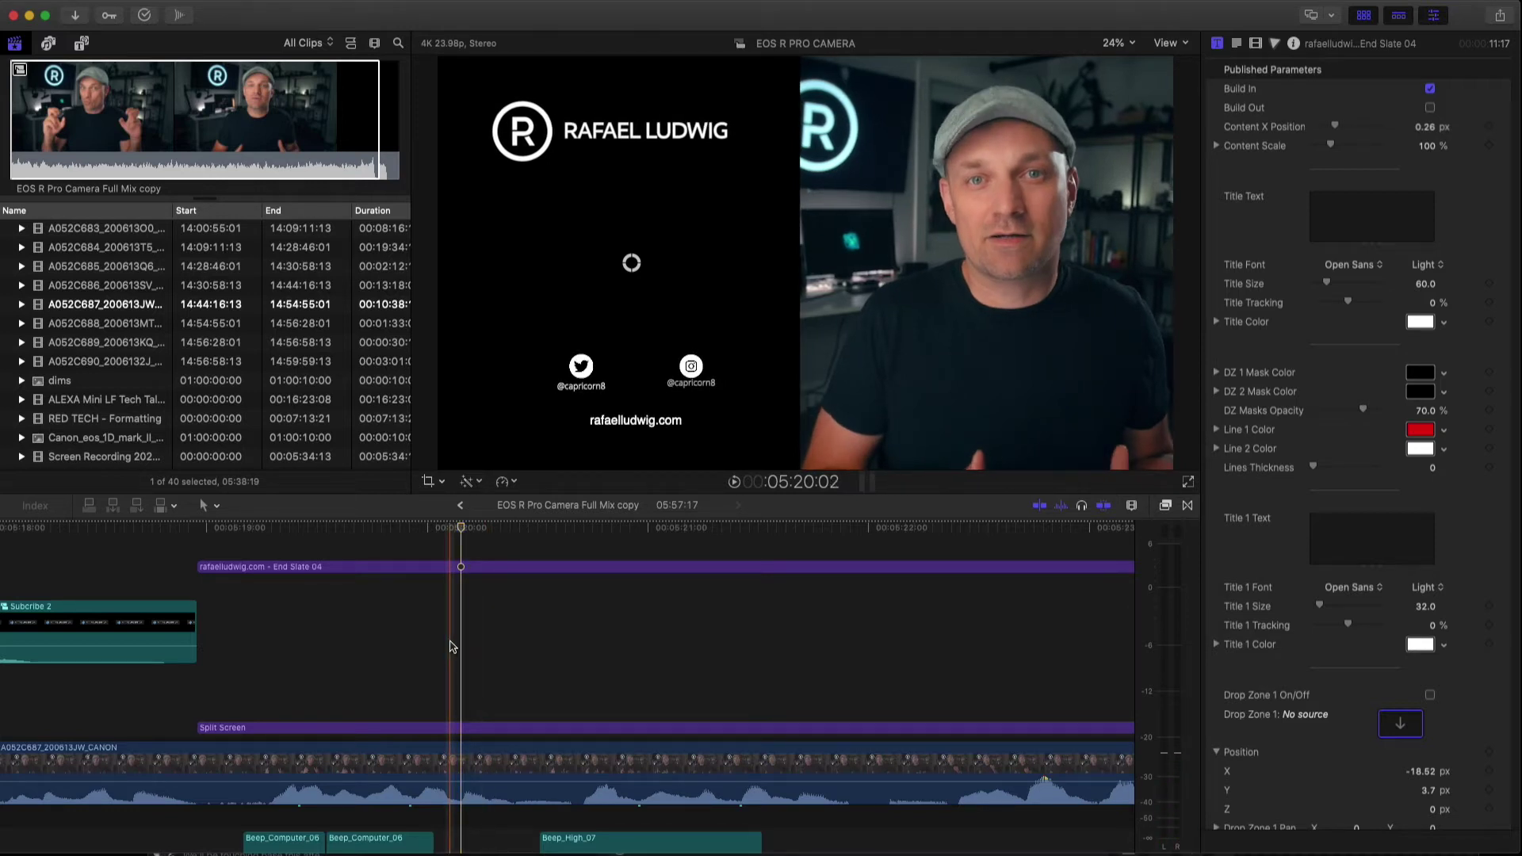
key(r)
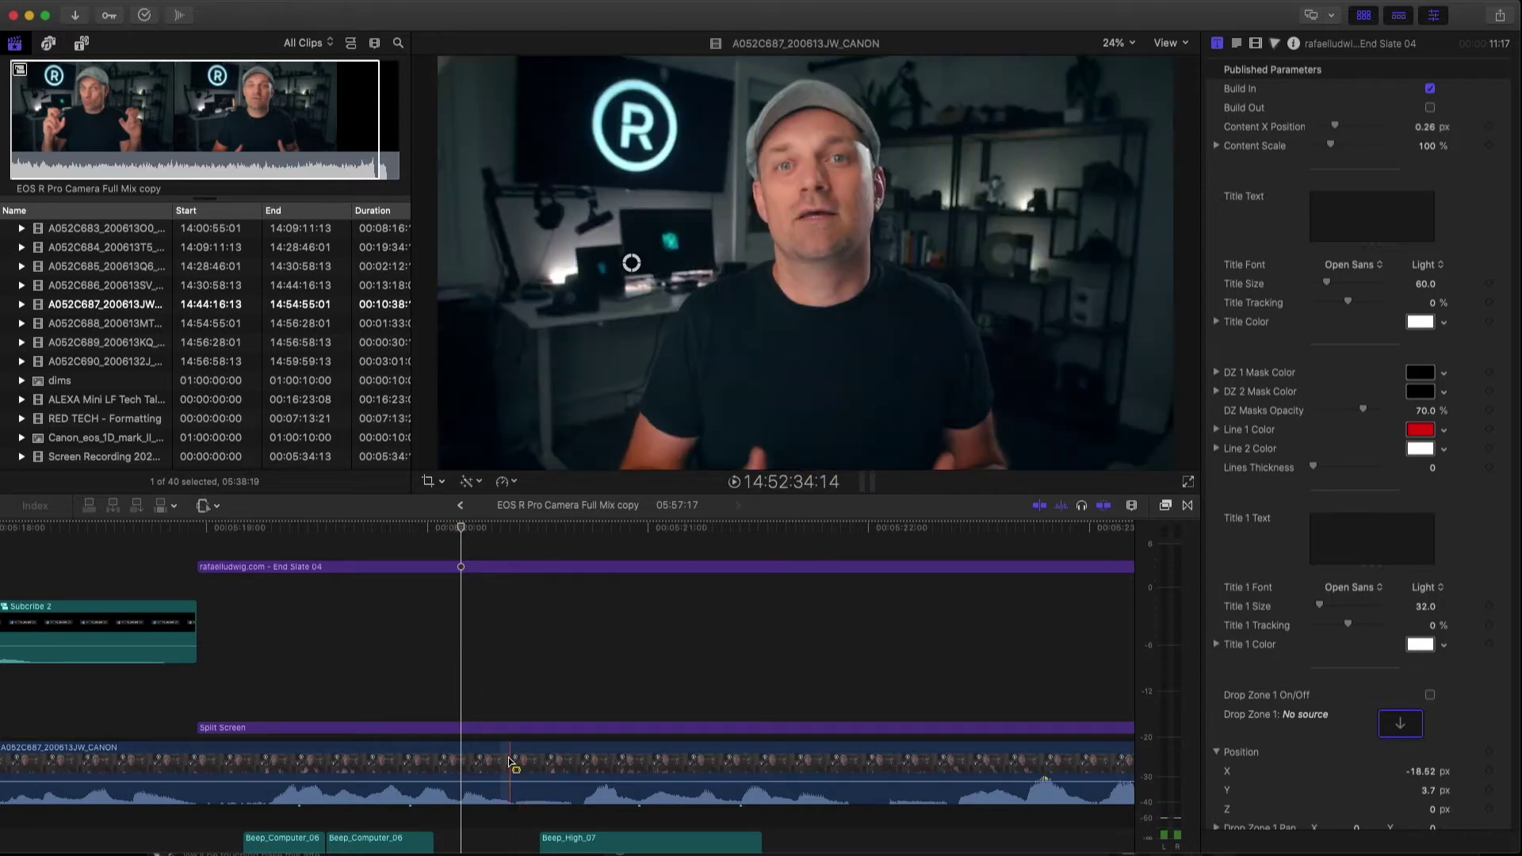
Step: Range-select breath sections on the clip and pull down the second one's volume
drag(514, 768, 581, 774)
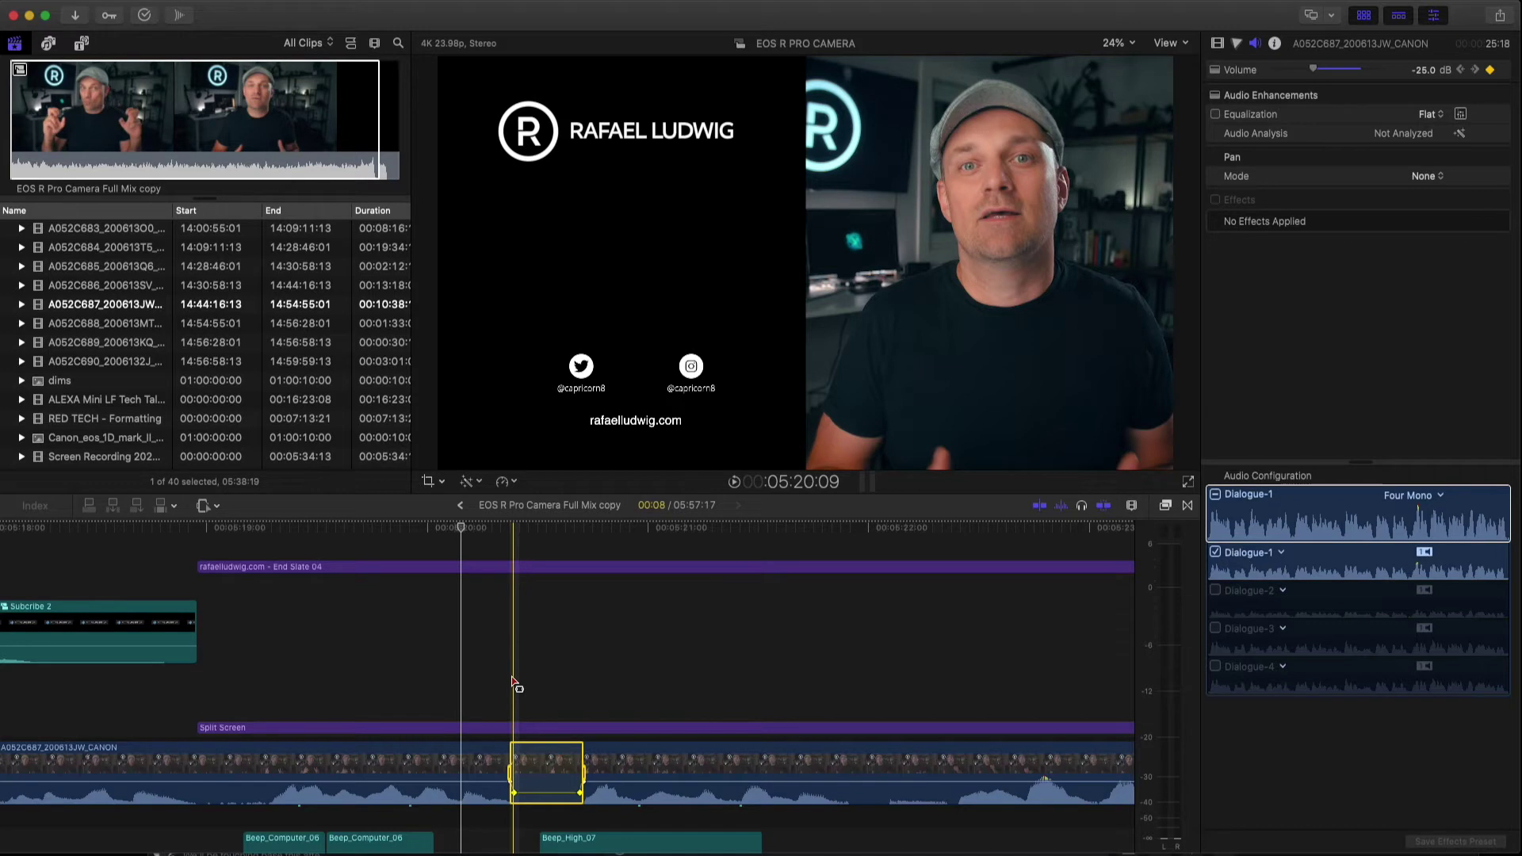
click(874, 761)
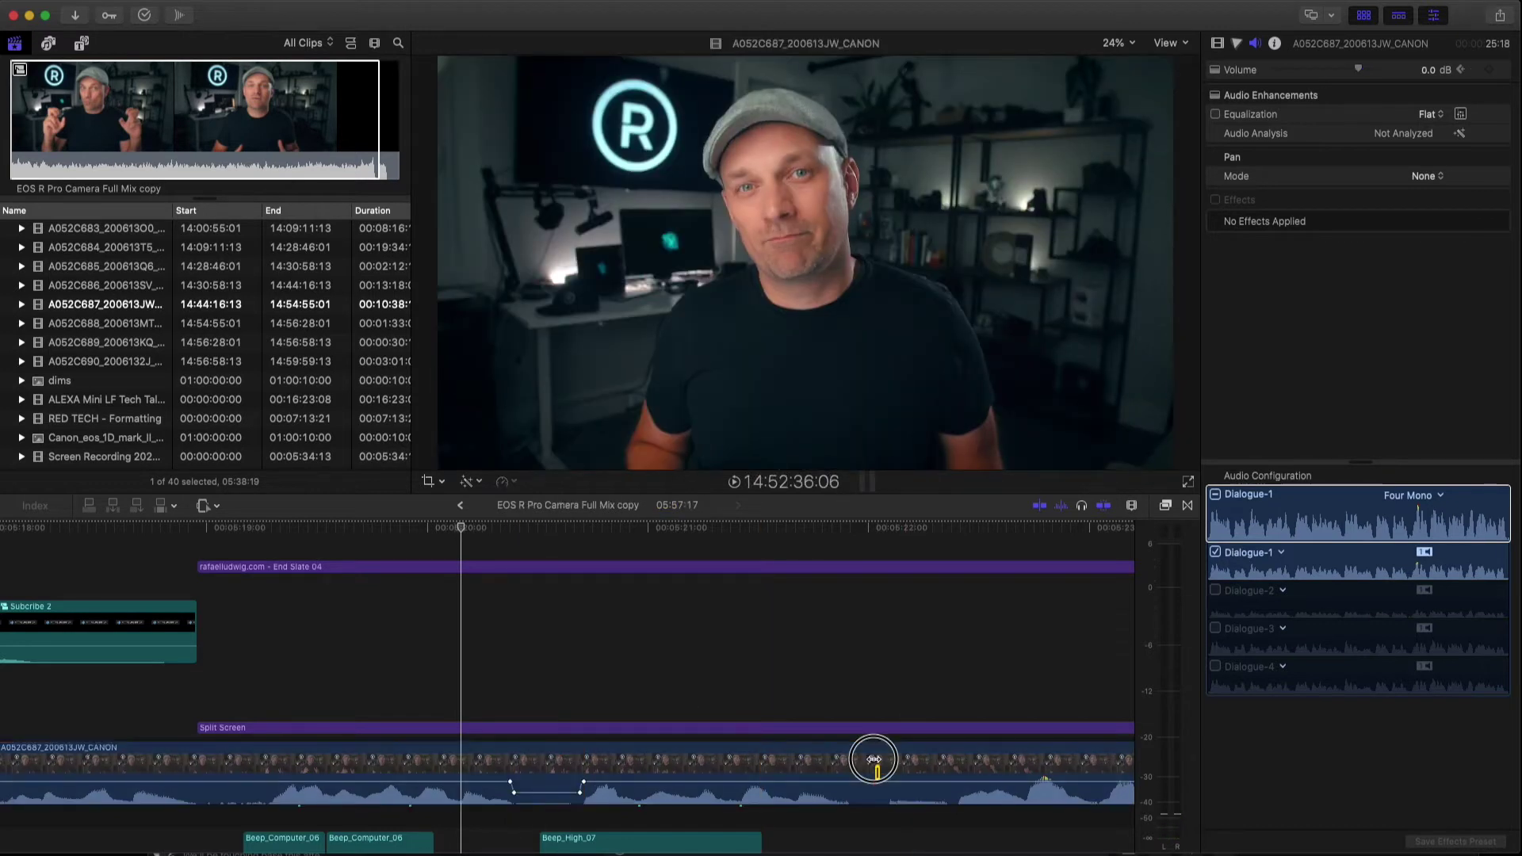
drag(881, 766, 958, 774)
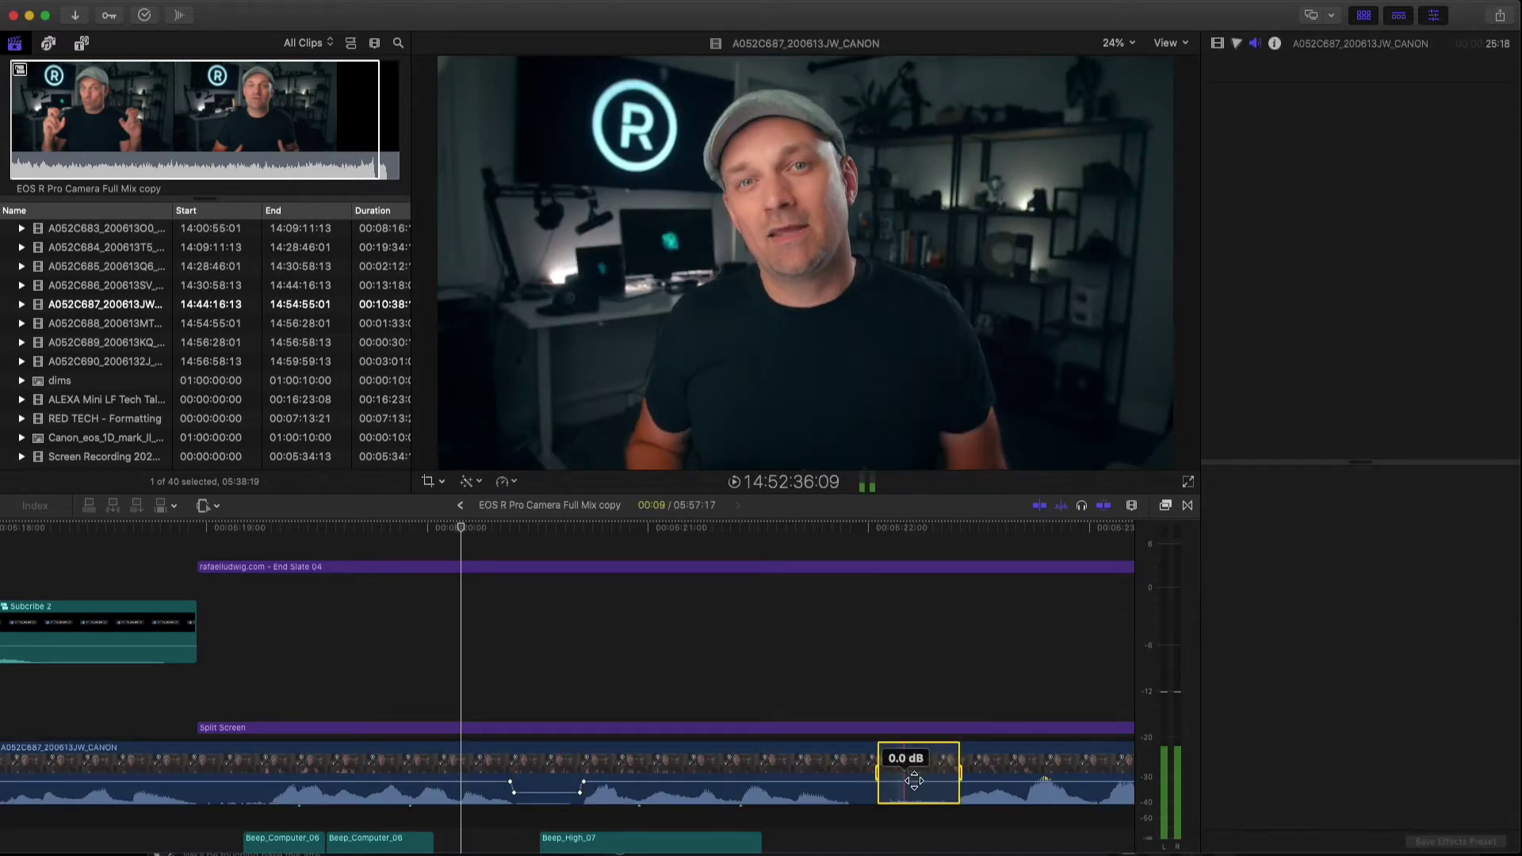
drag(915, 782, 917, 795)
click(877, 689)
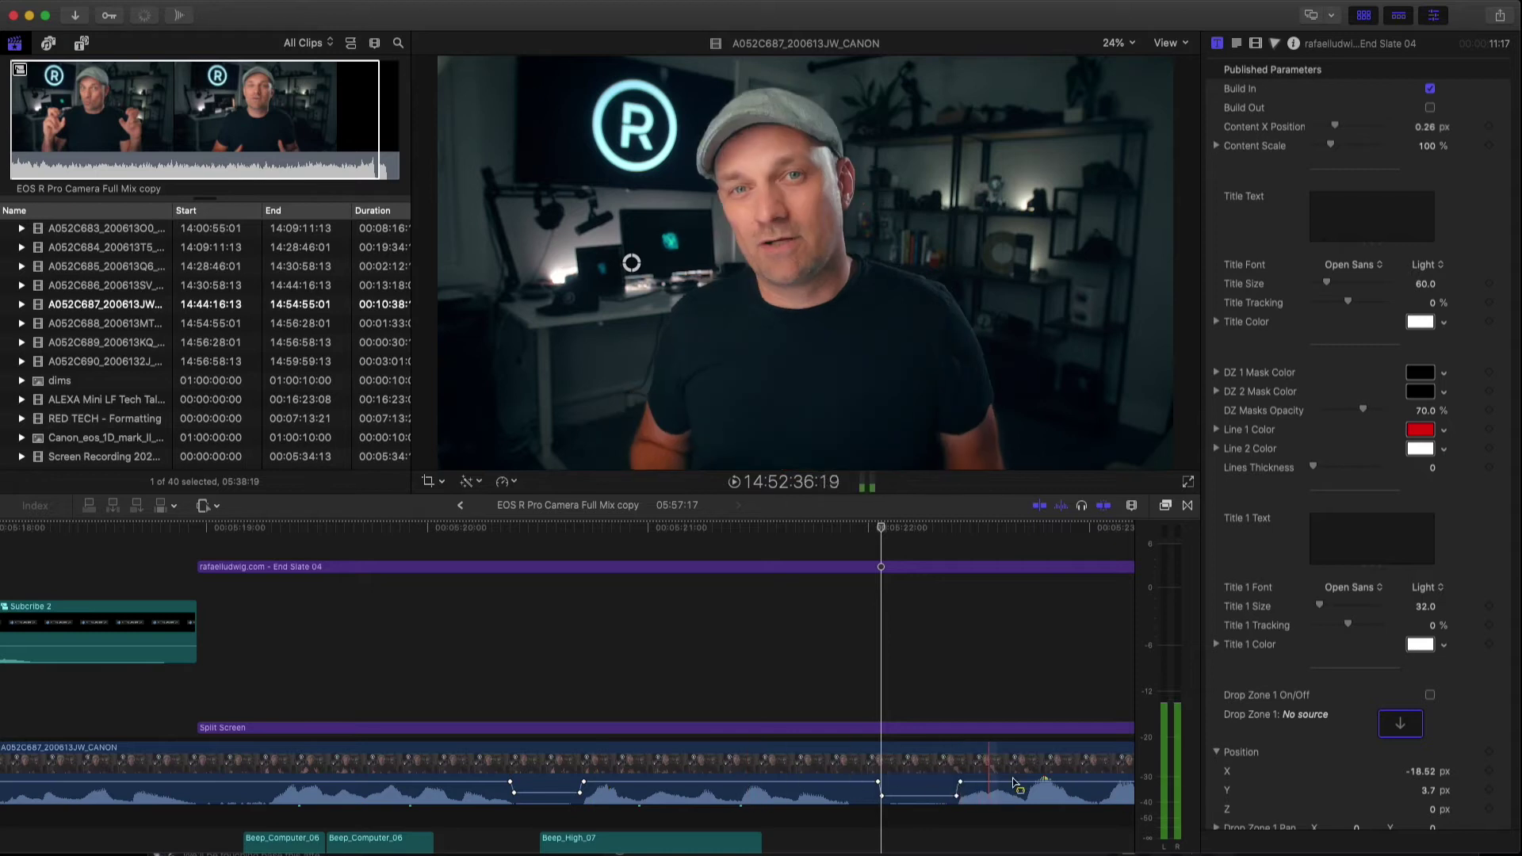
Step: Drop a third breath section to -11 dB, review the dips, then undo them
drag(1025, 773, 1046, 789)
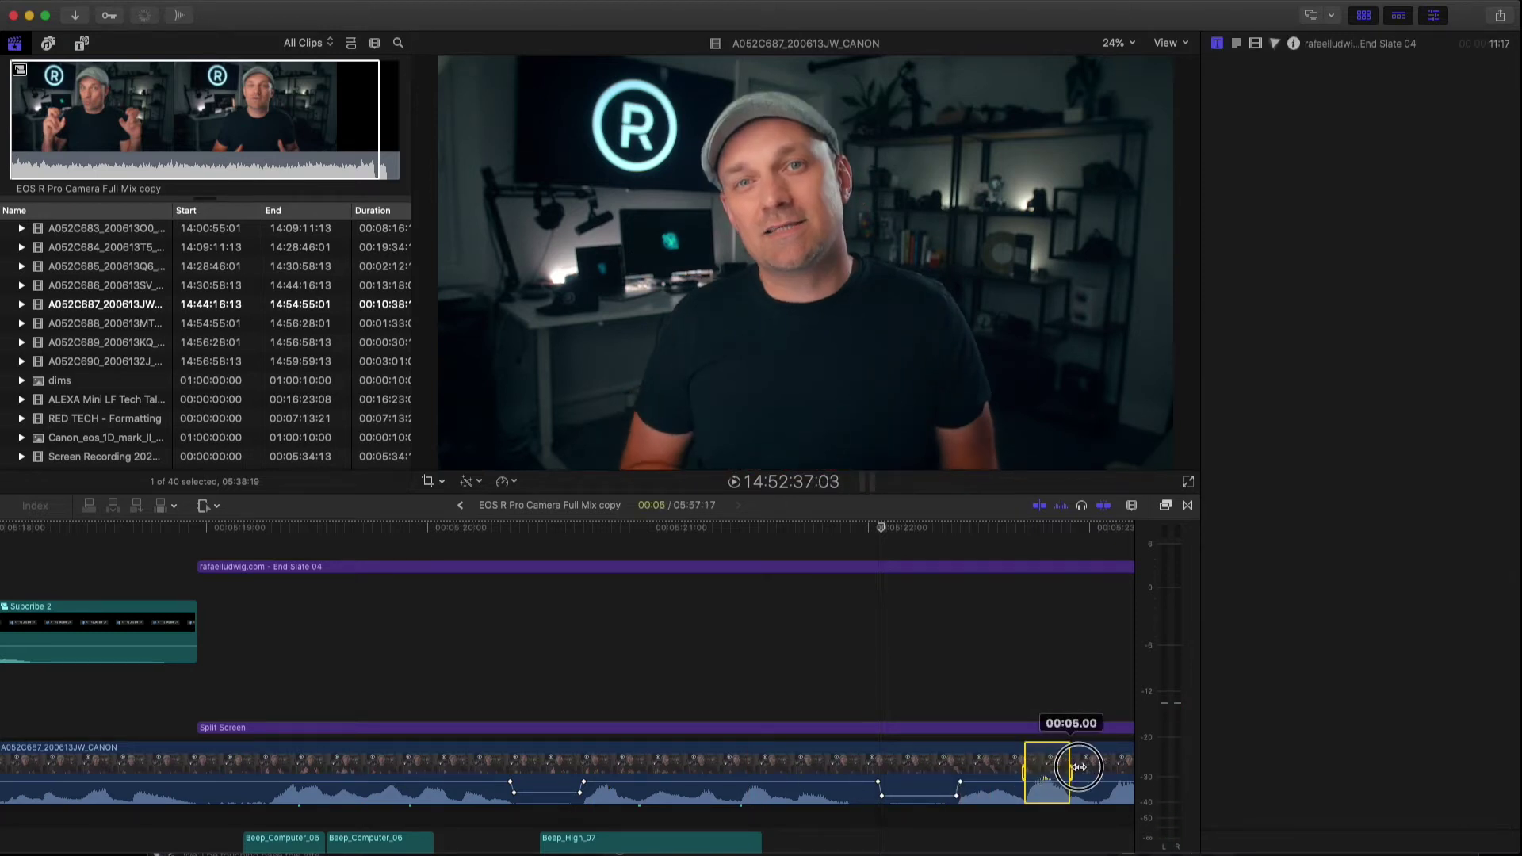
drag(1046, 786, 1047, 809)
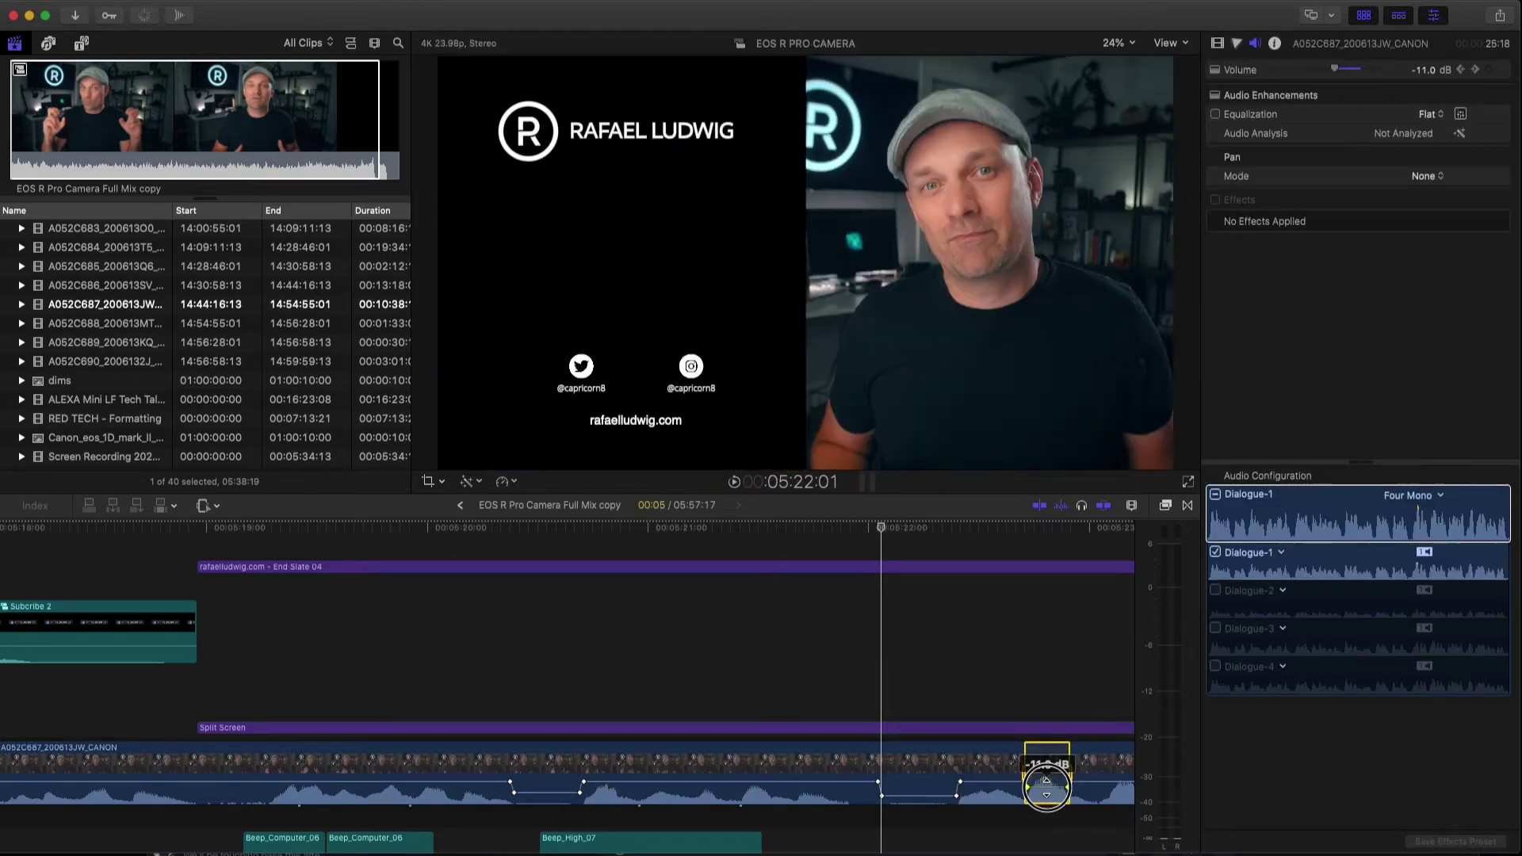
click(1039, 684)
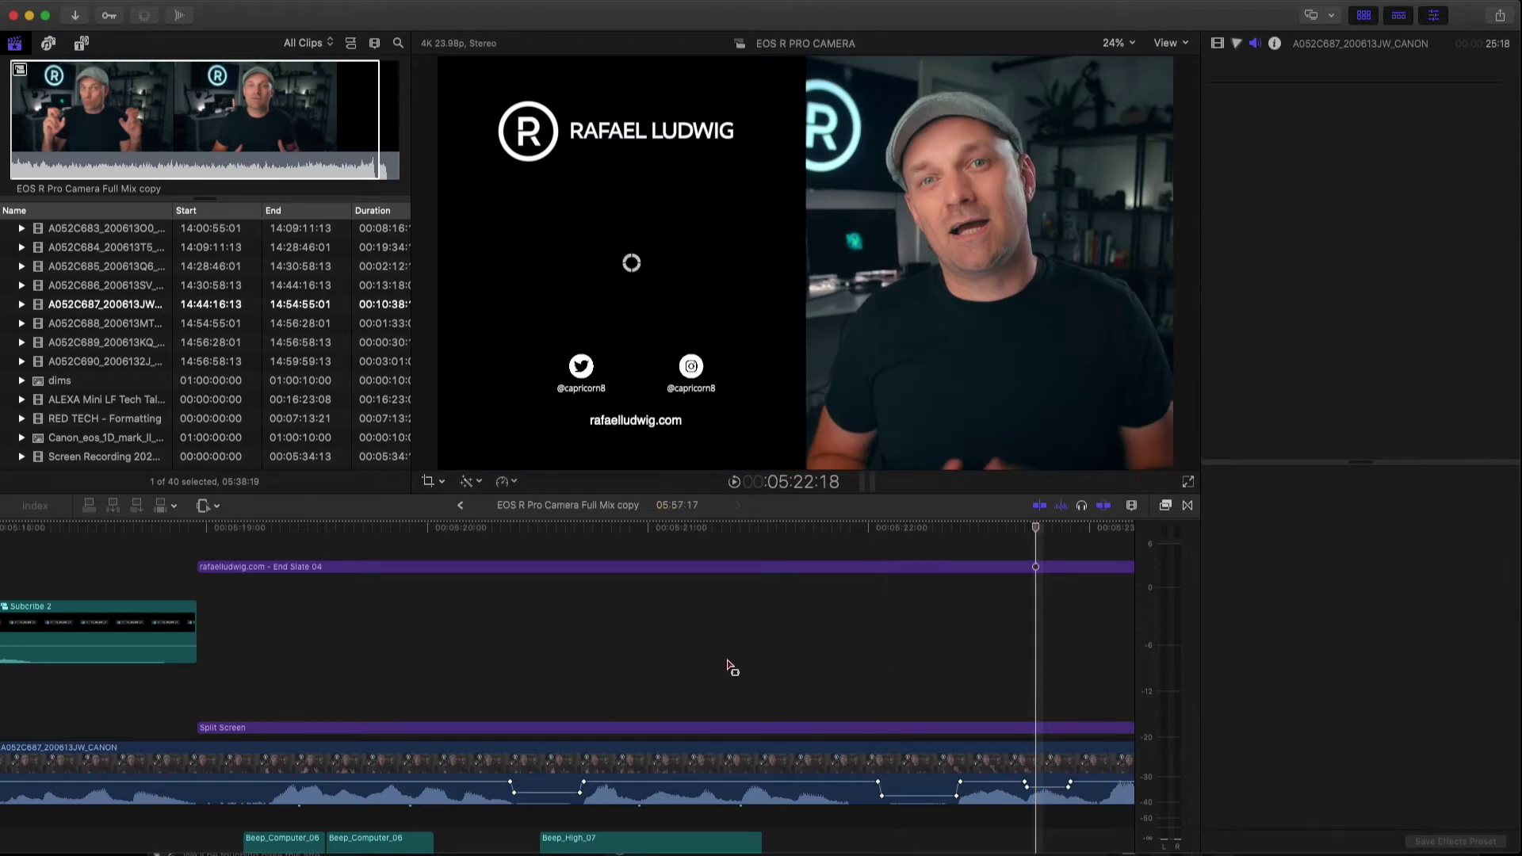
click(592, 668)
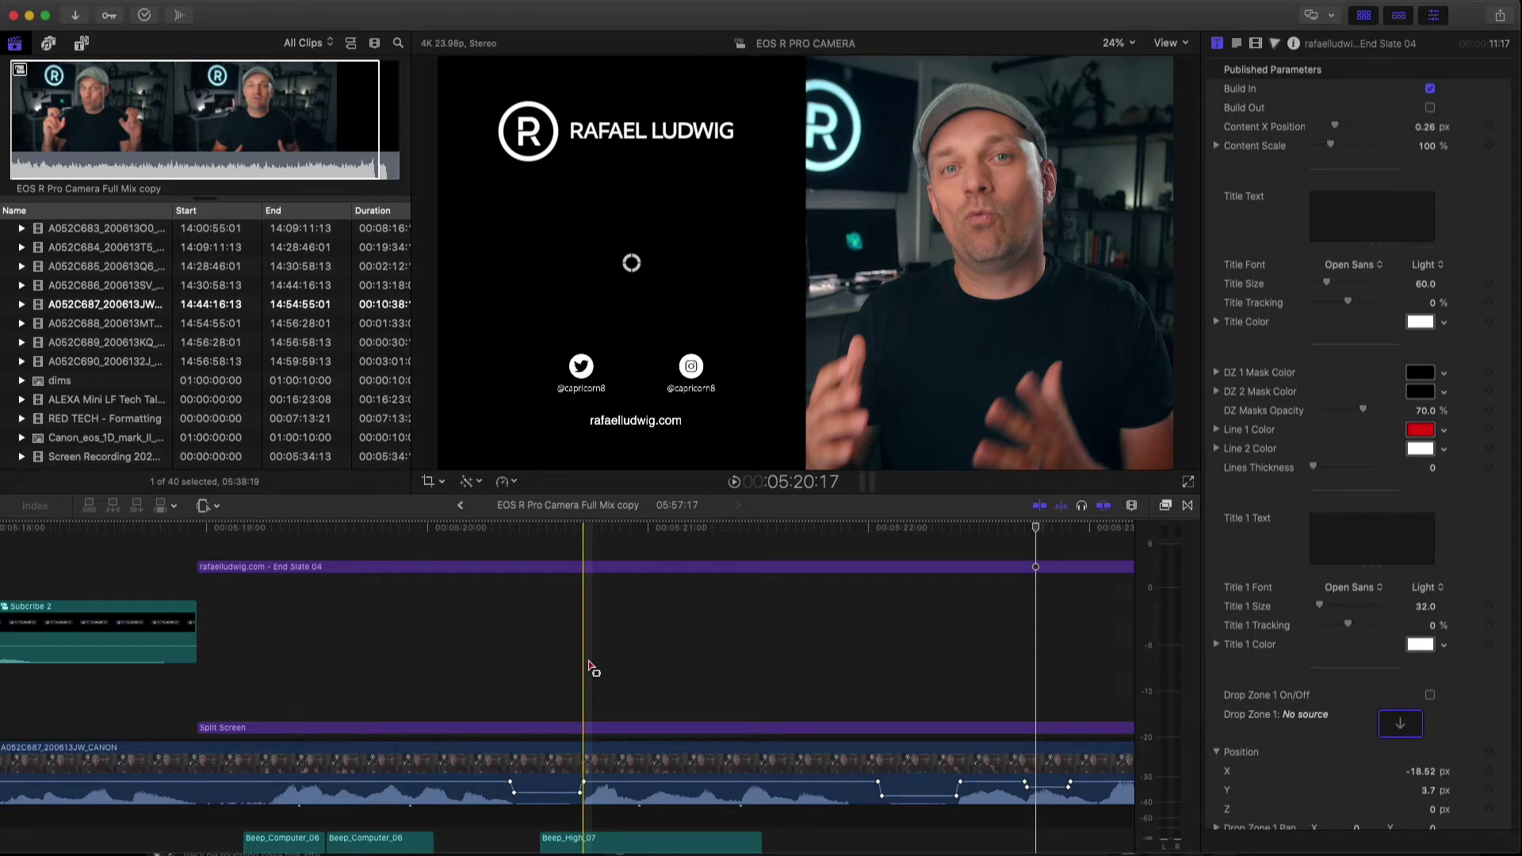
key(super+z)
key(super+z)
key(super+z)
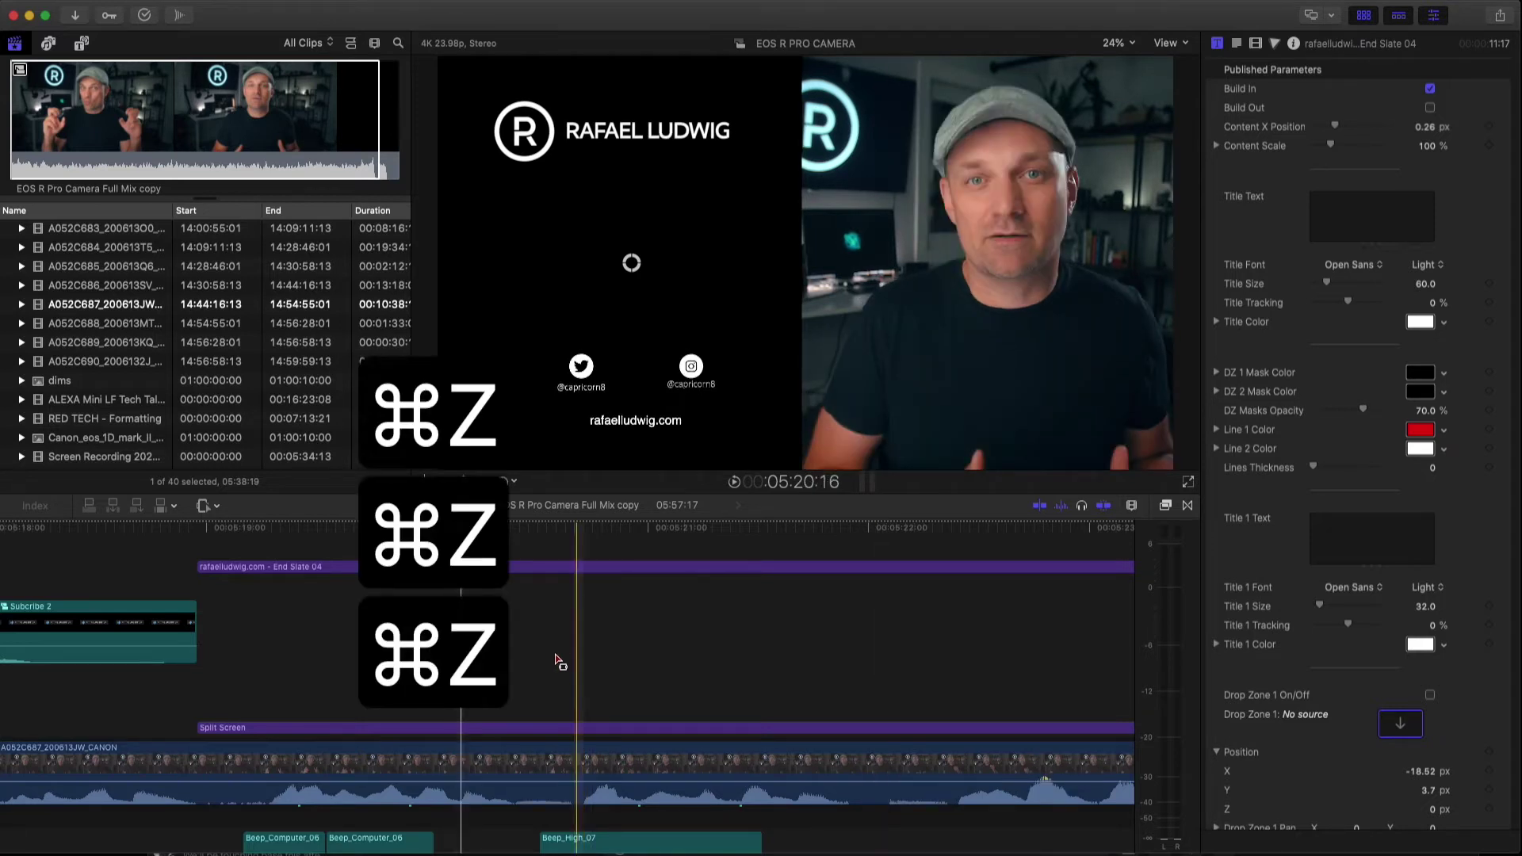
Step: Move the playhead back to an earlier point in the edit
click(511, 531)
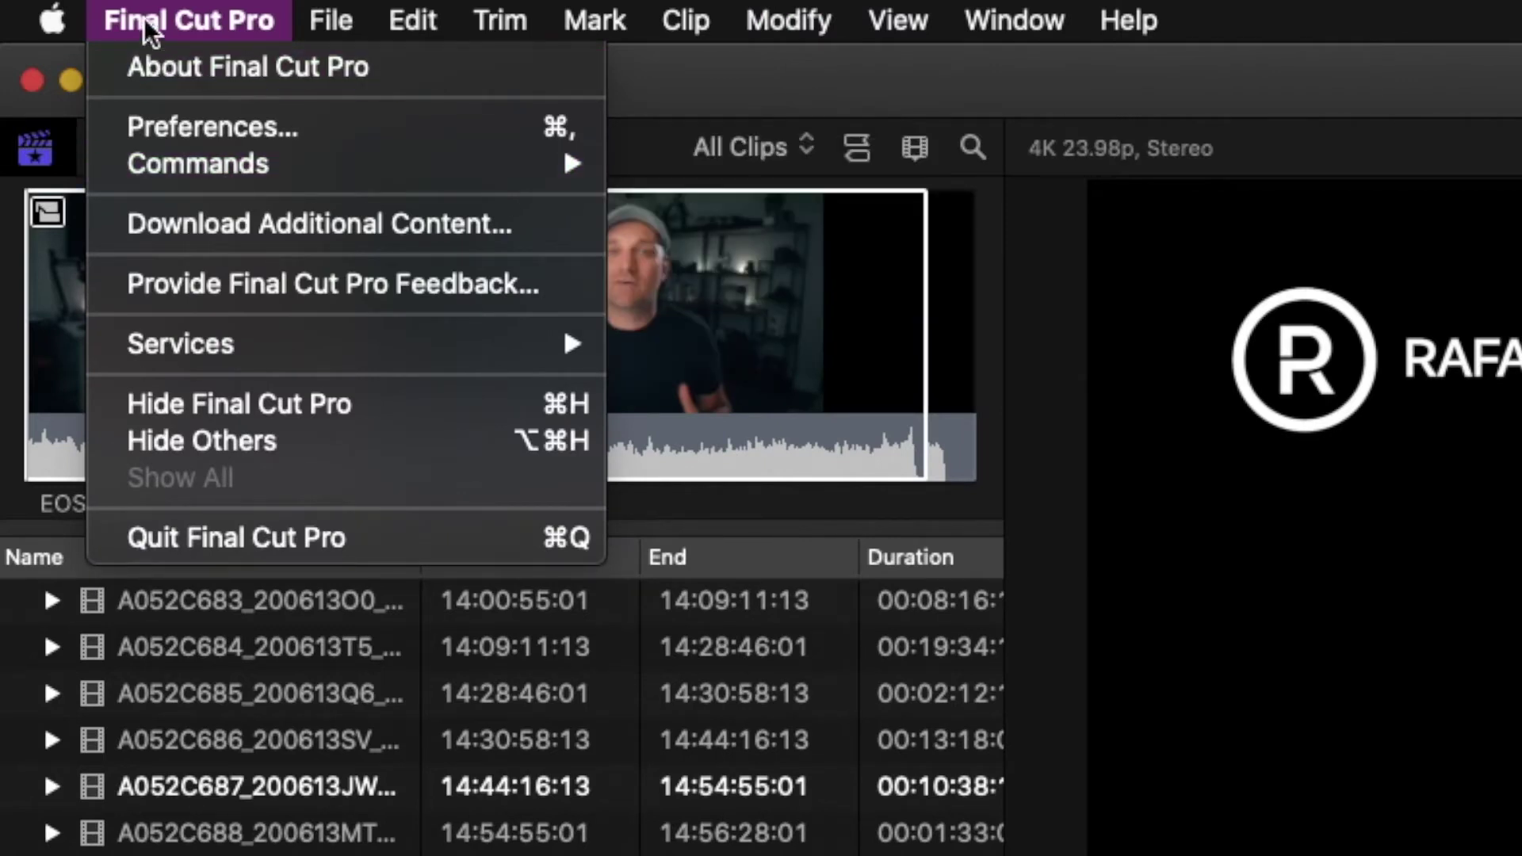
mouse_move(197, 164)
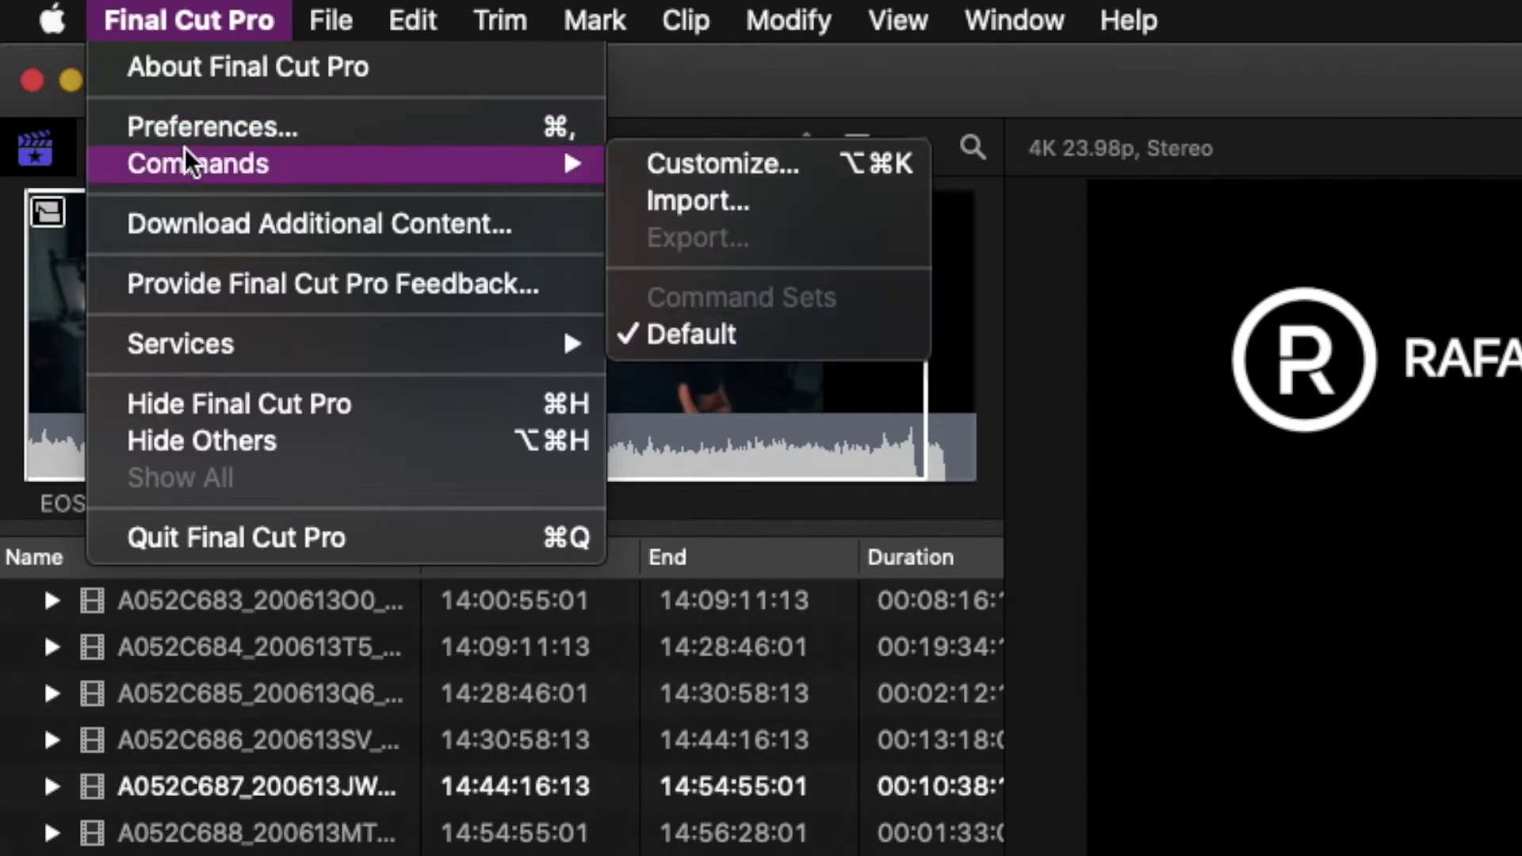
Step: Duplicate the default keyboard command set under a new name in the Command Editor
click(825, 178)
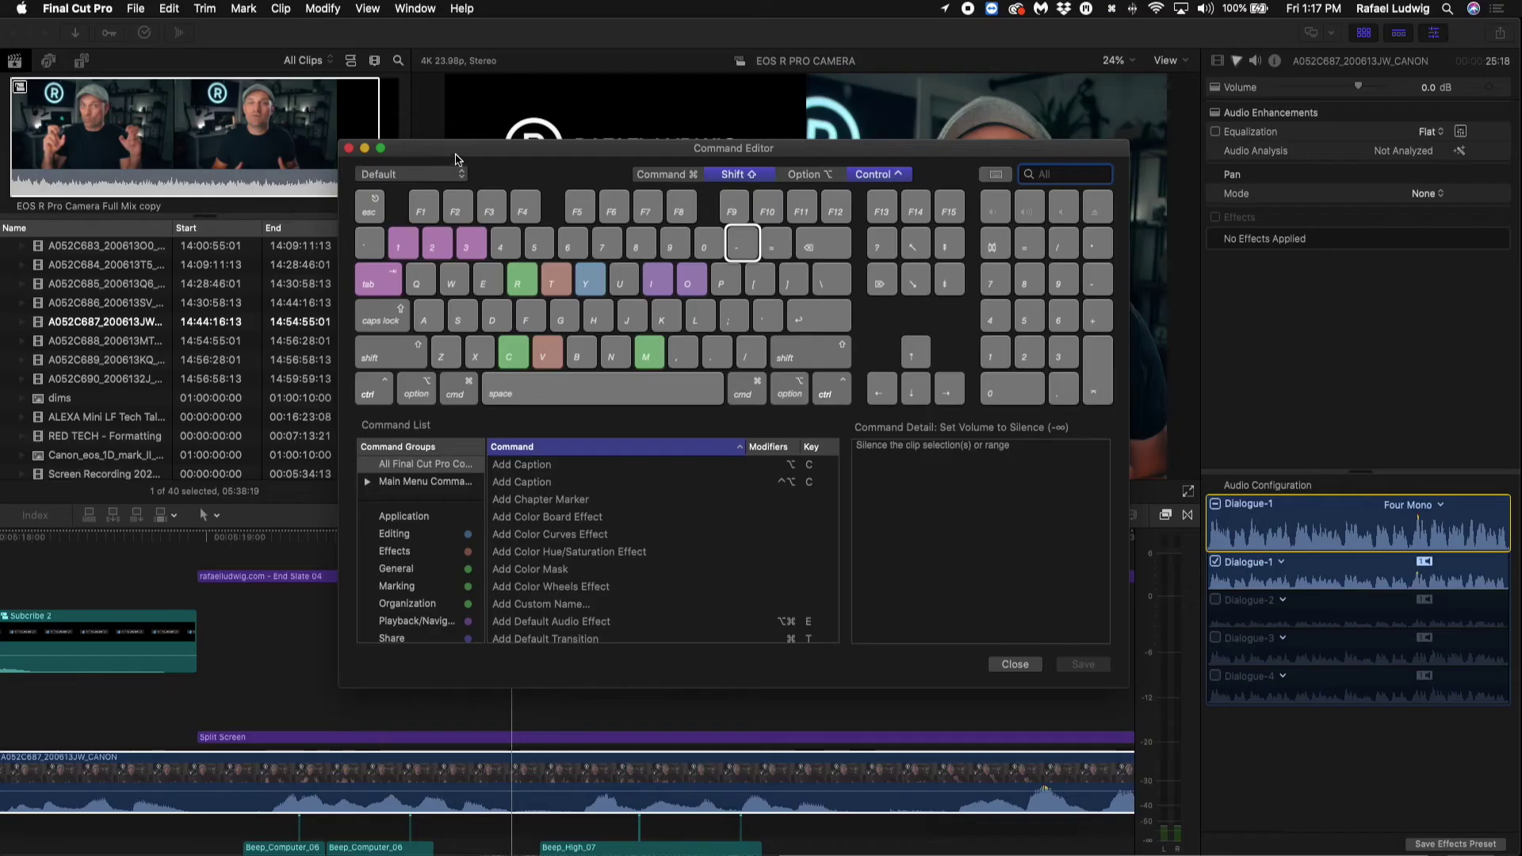
click(462, 175)
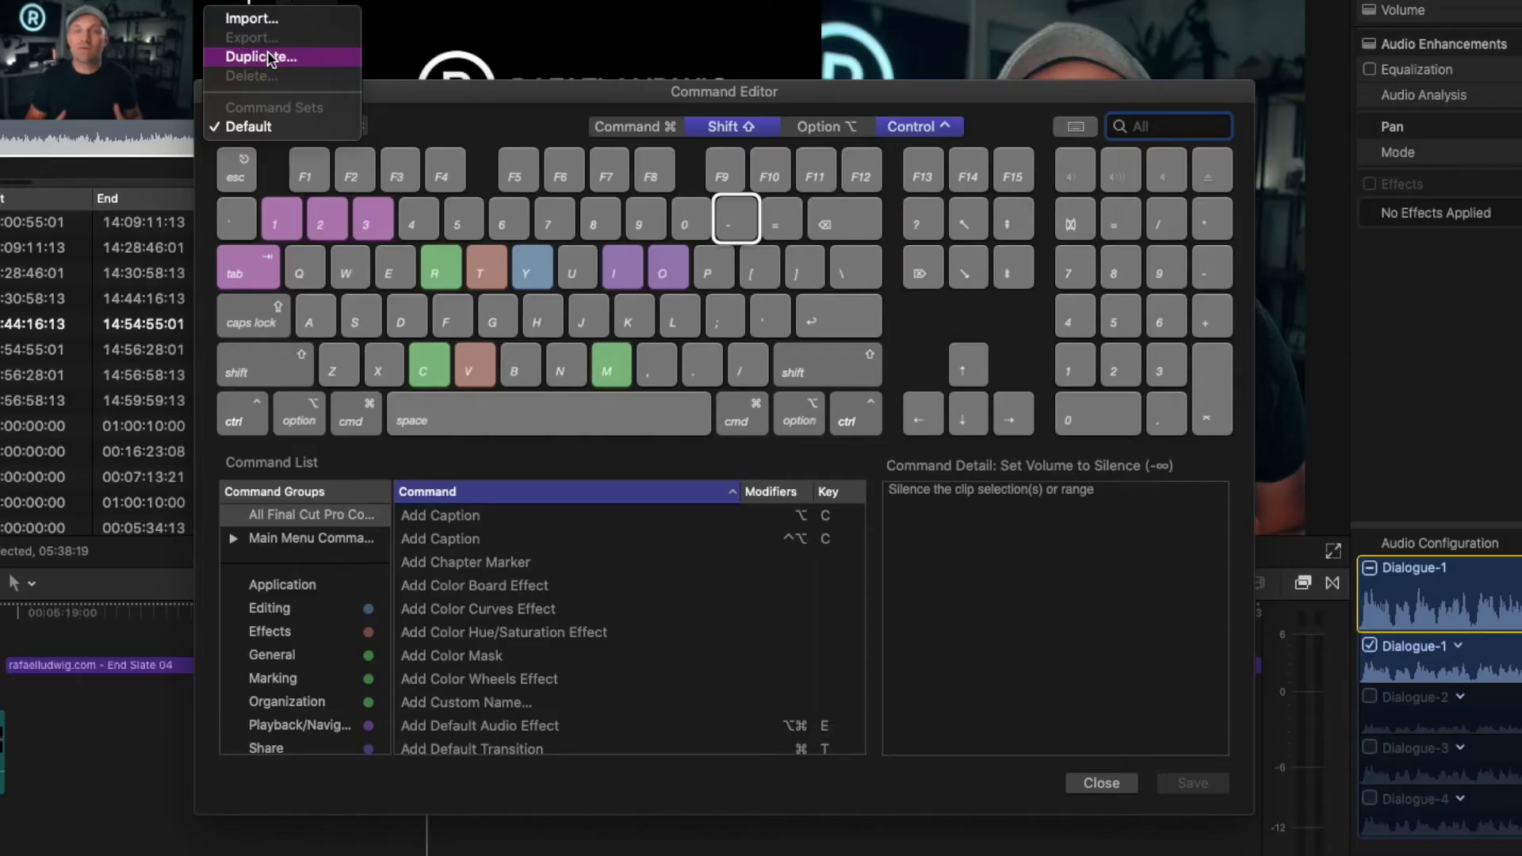
click(271, 60)
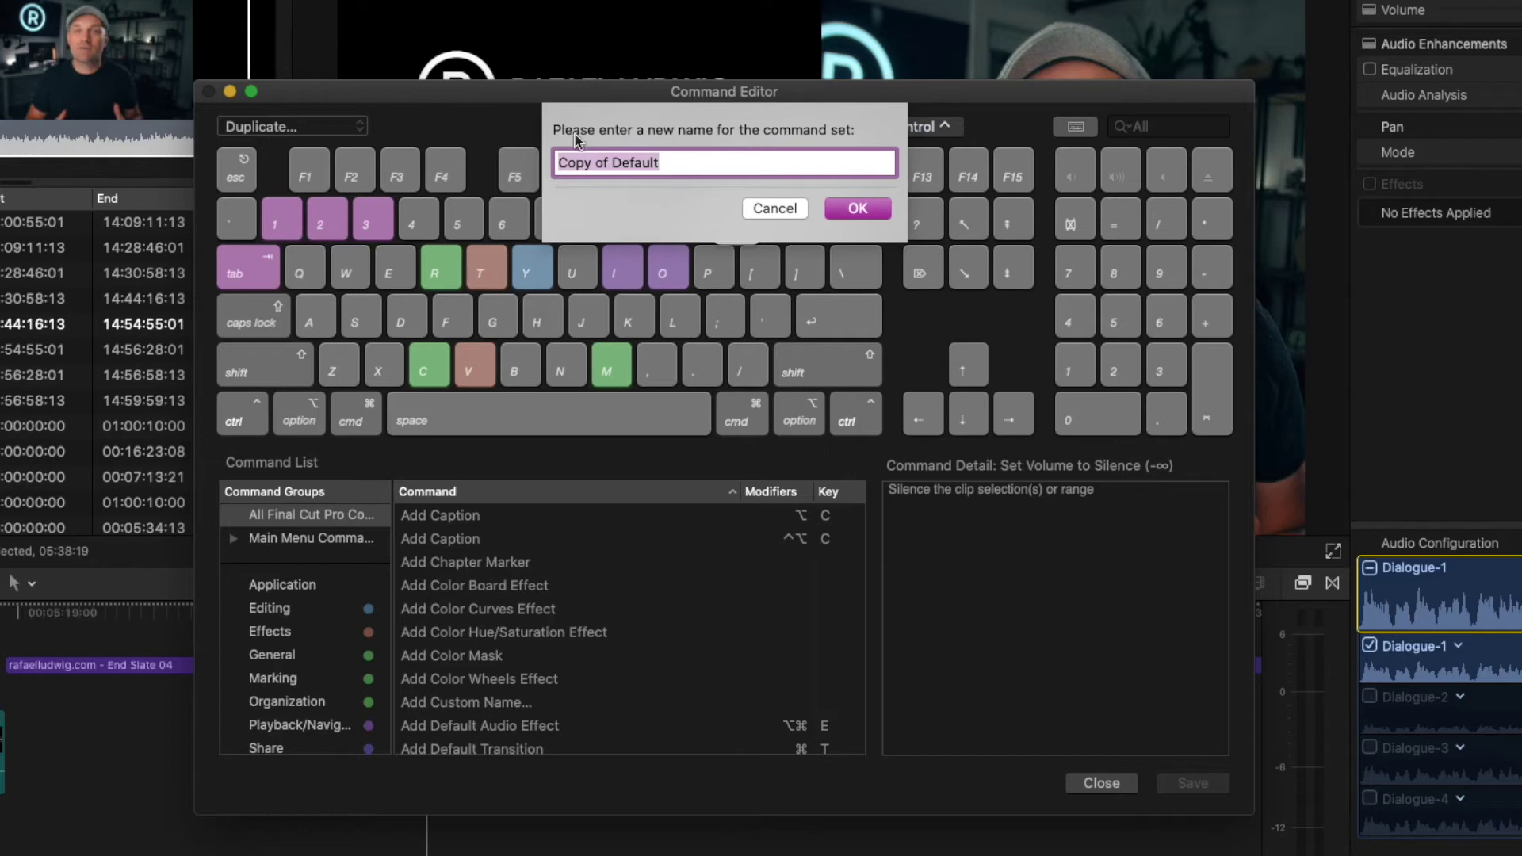
text(Rafael)
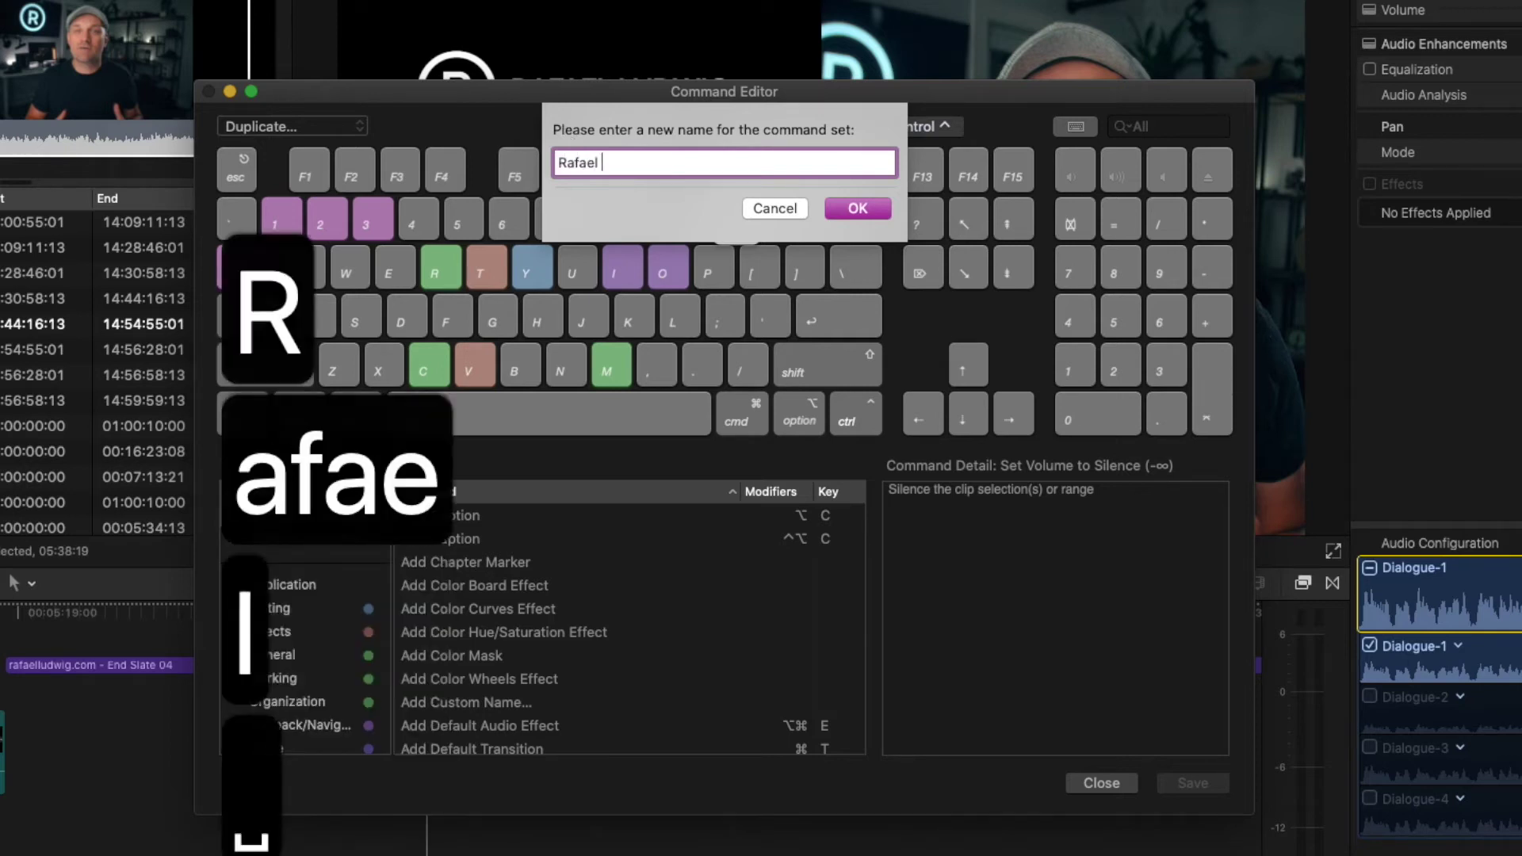
text( Ludwig)
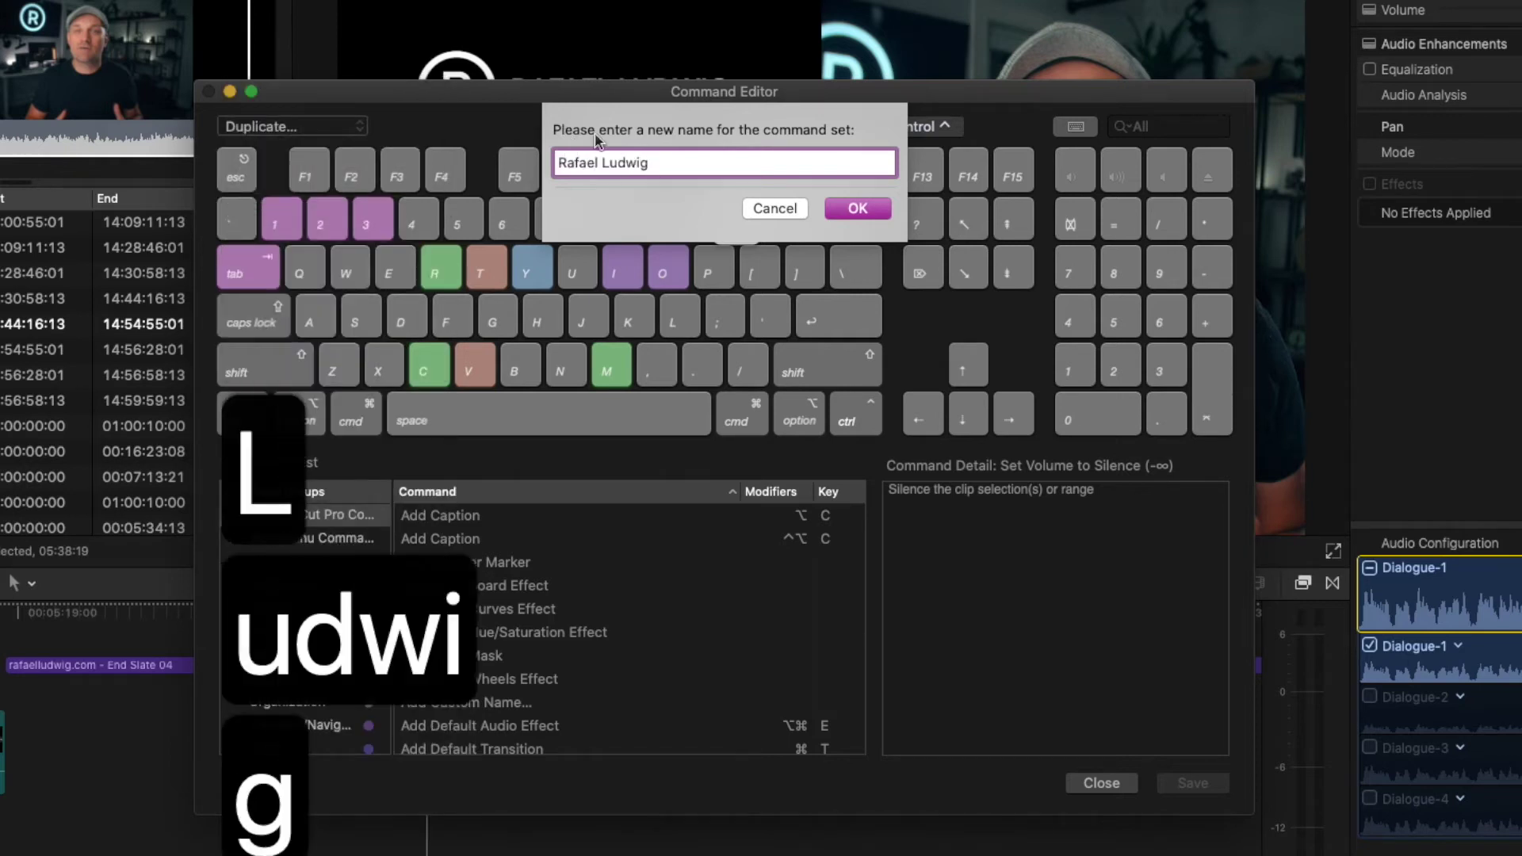
click(871, 212)
Step: Inspect which commands the minus and equals keys currently trigger
click(738, 224)
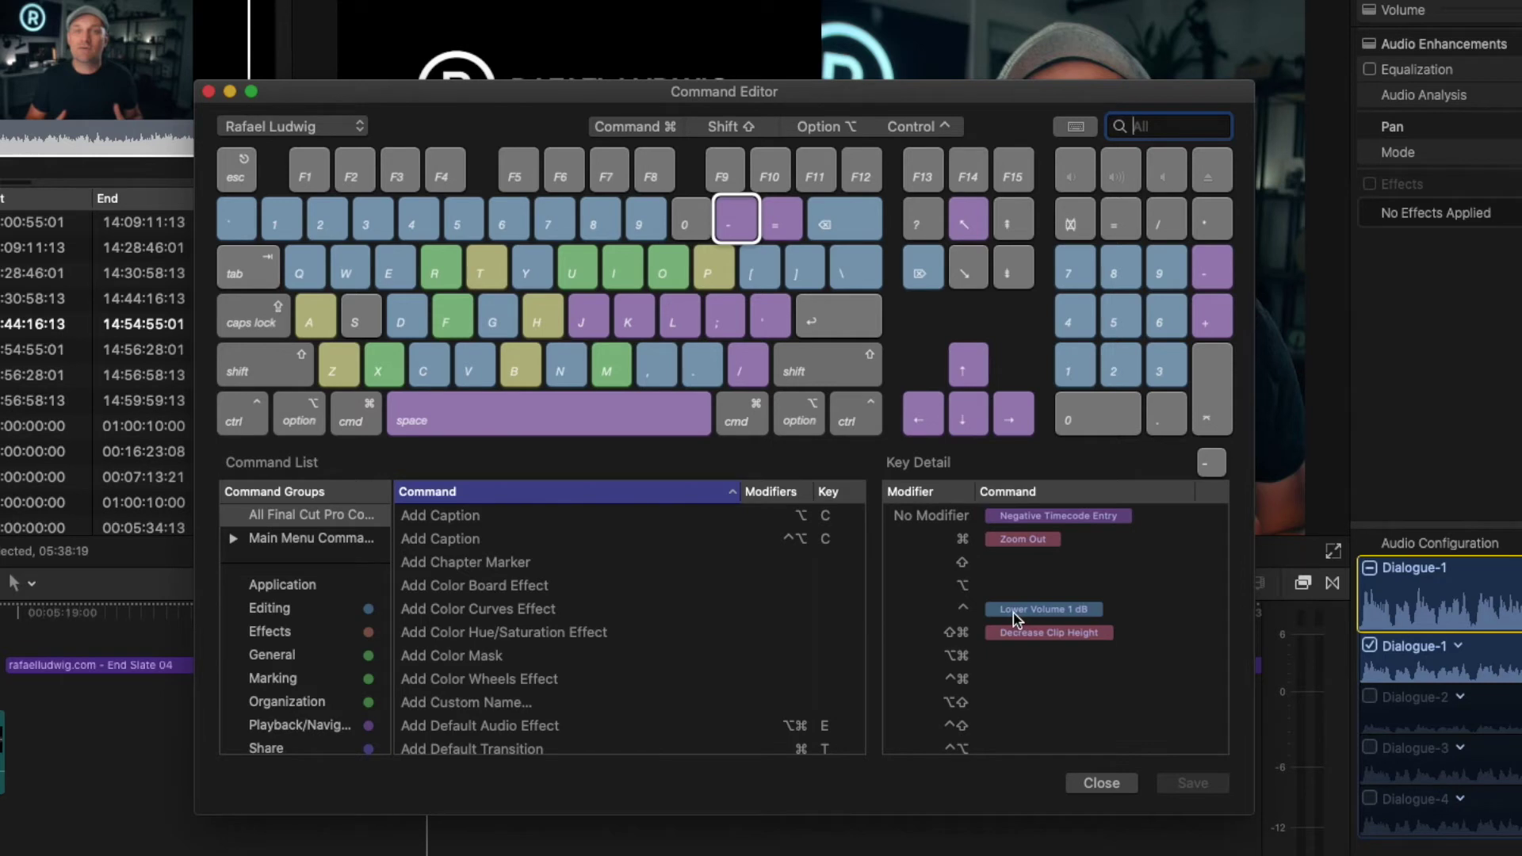
click(783, 227)
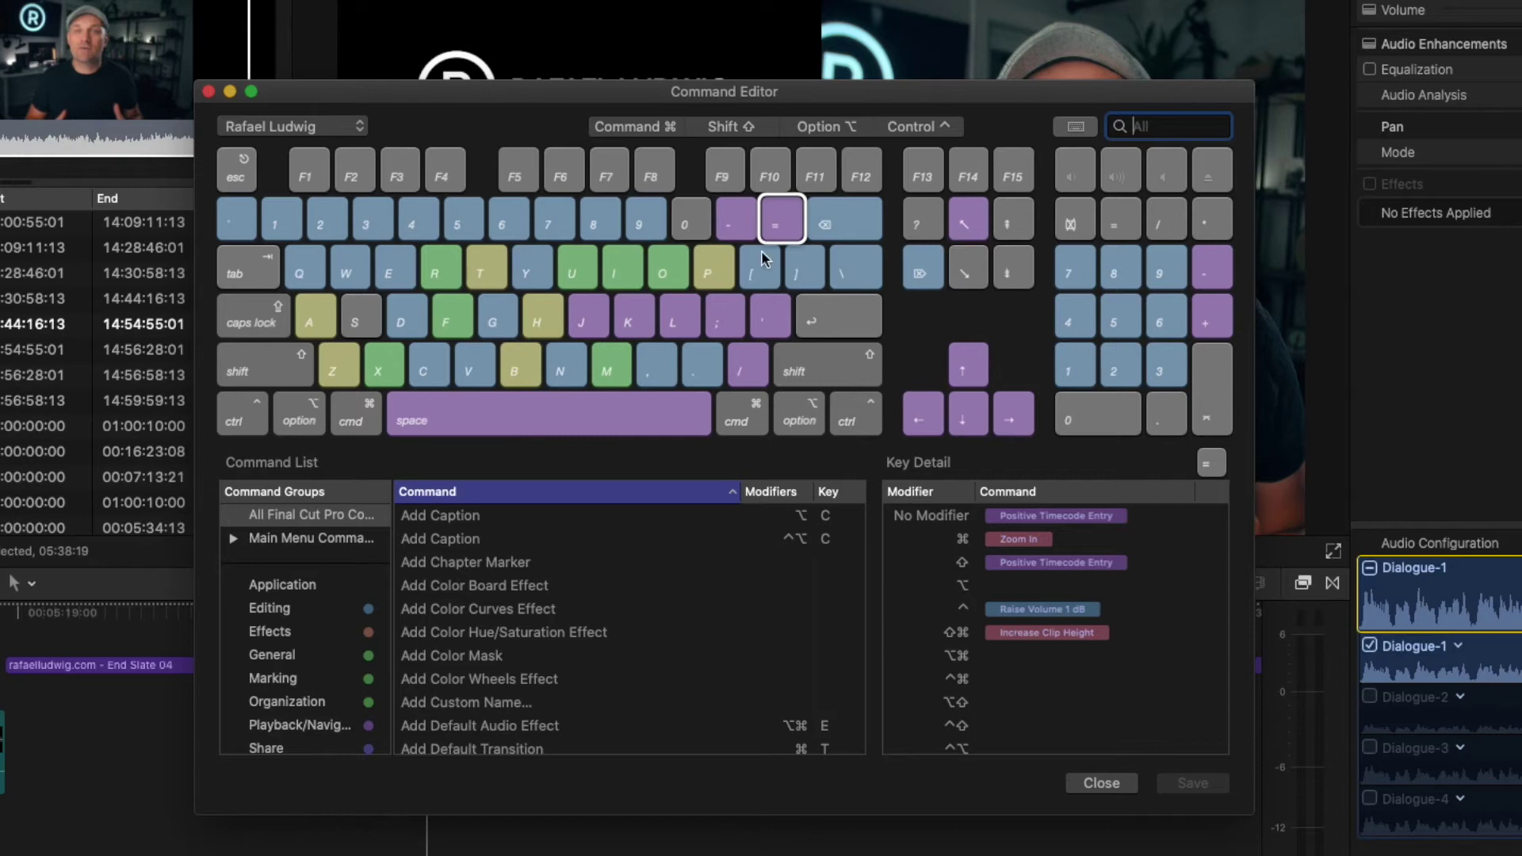
click(729, 224)
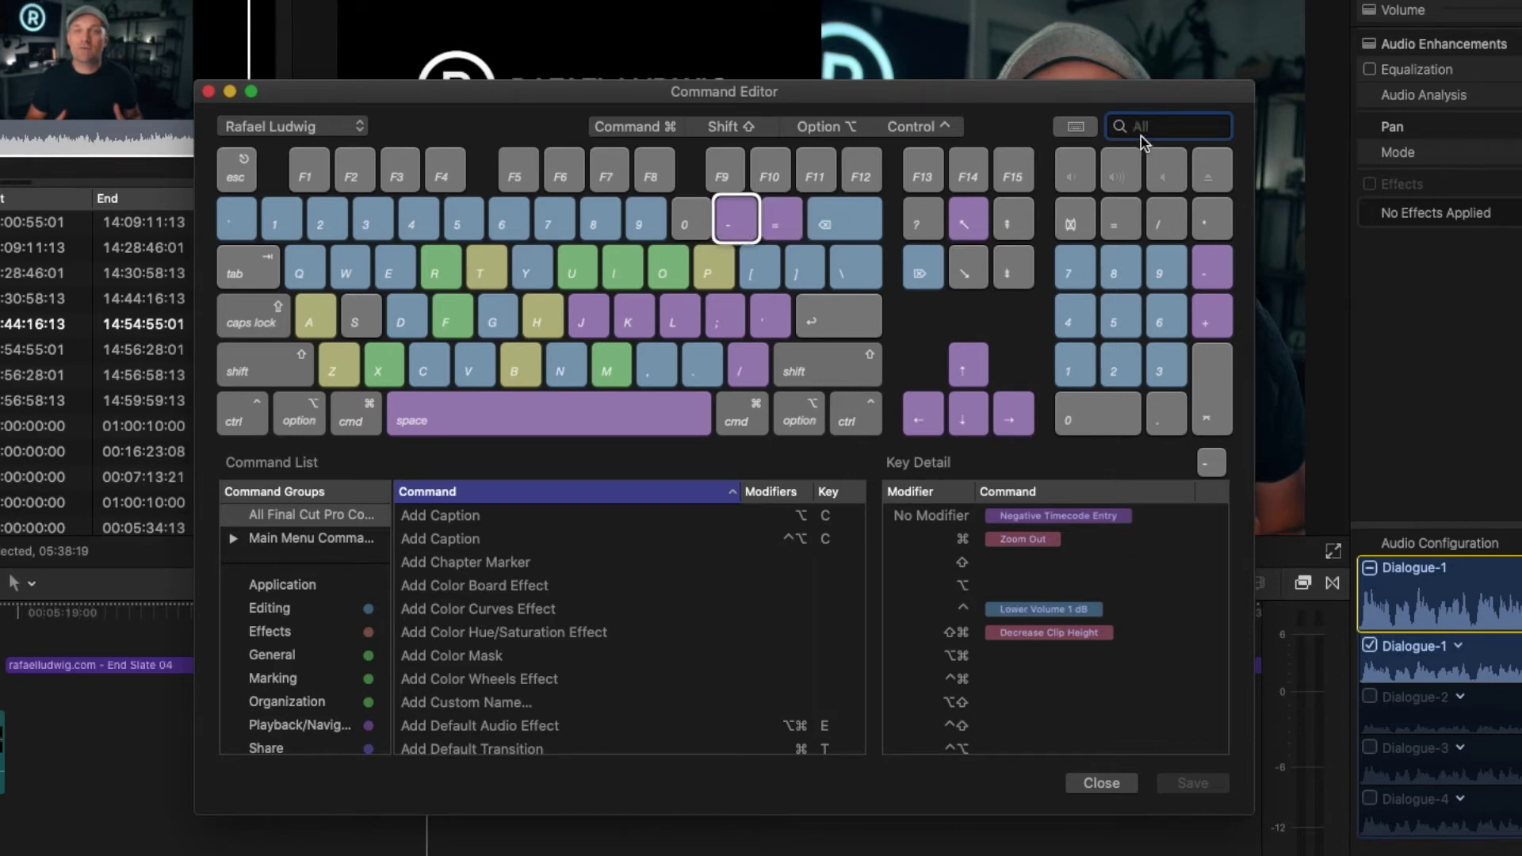
text(sil)
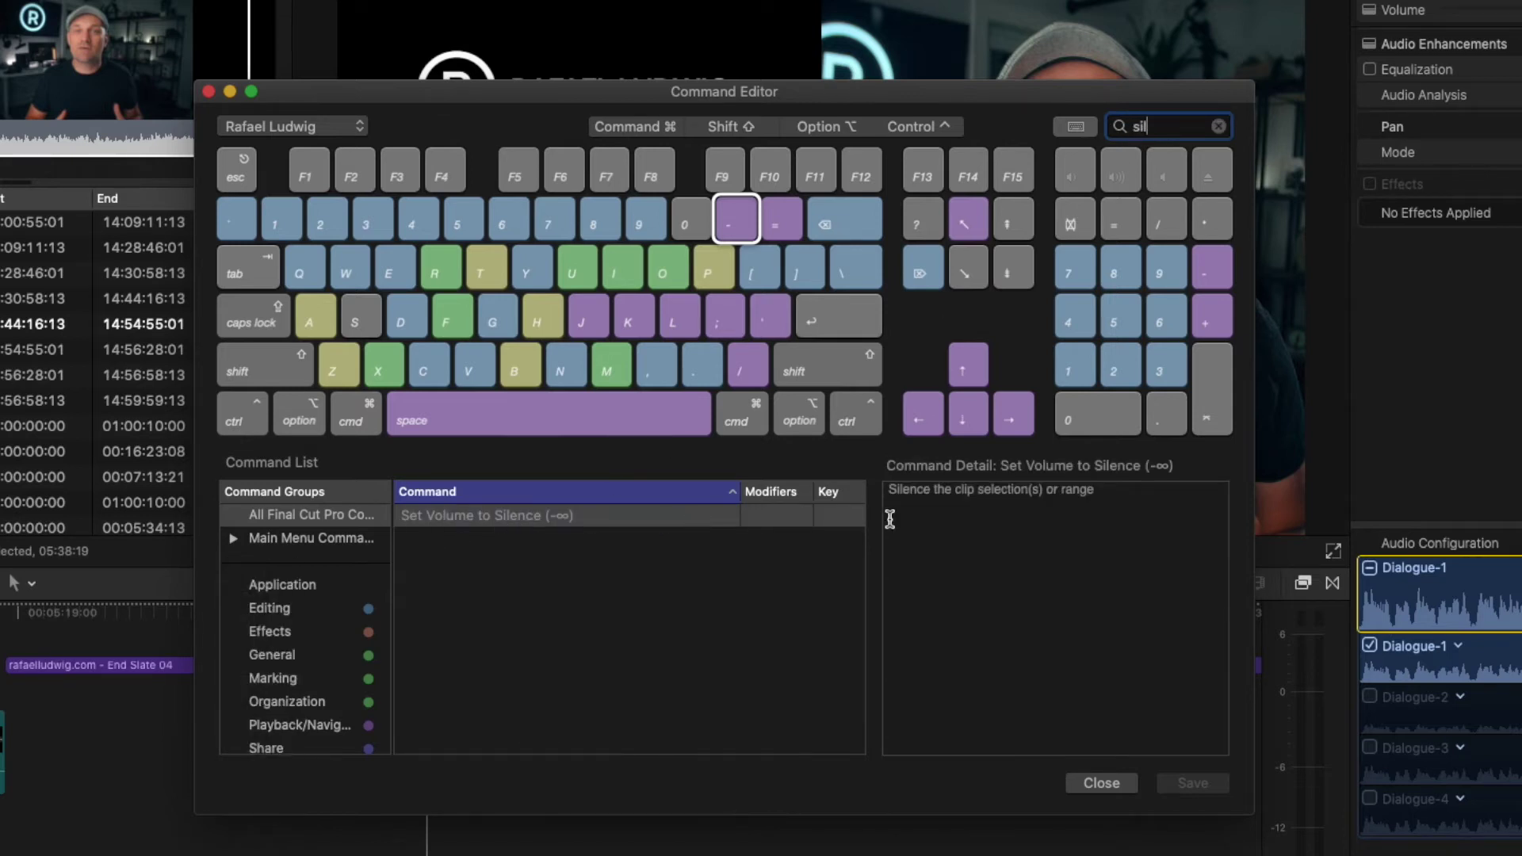
Step: Map Set Volume to Silence to Control-Shift-Minus and save the command set
click(657, 517)
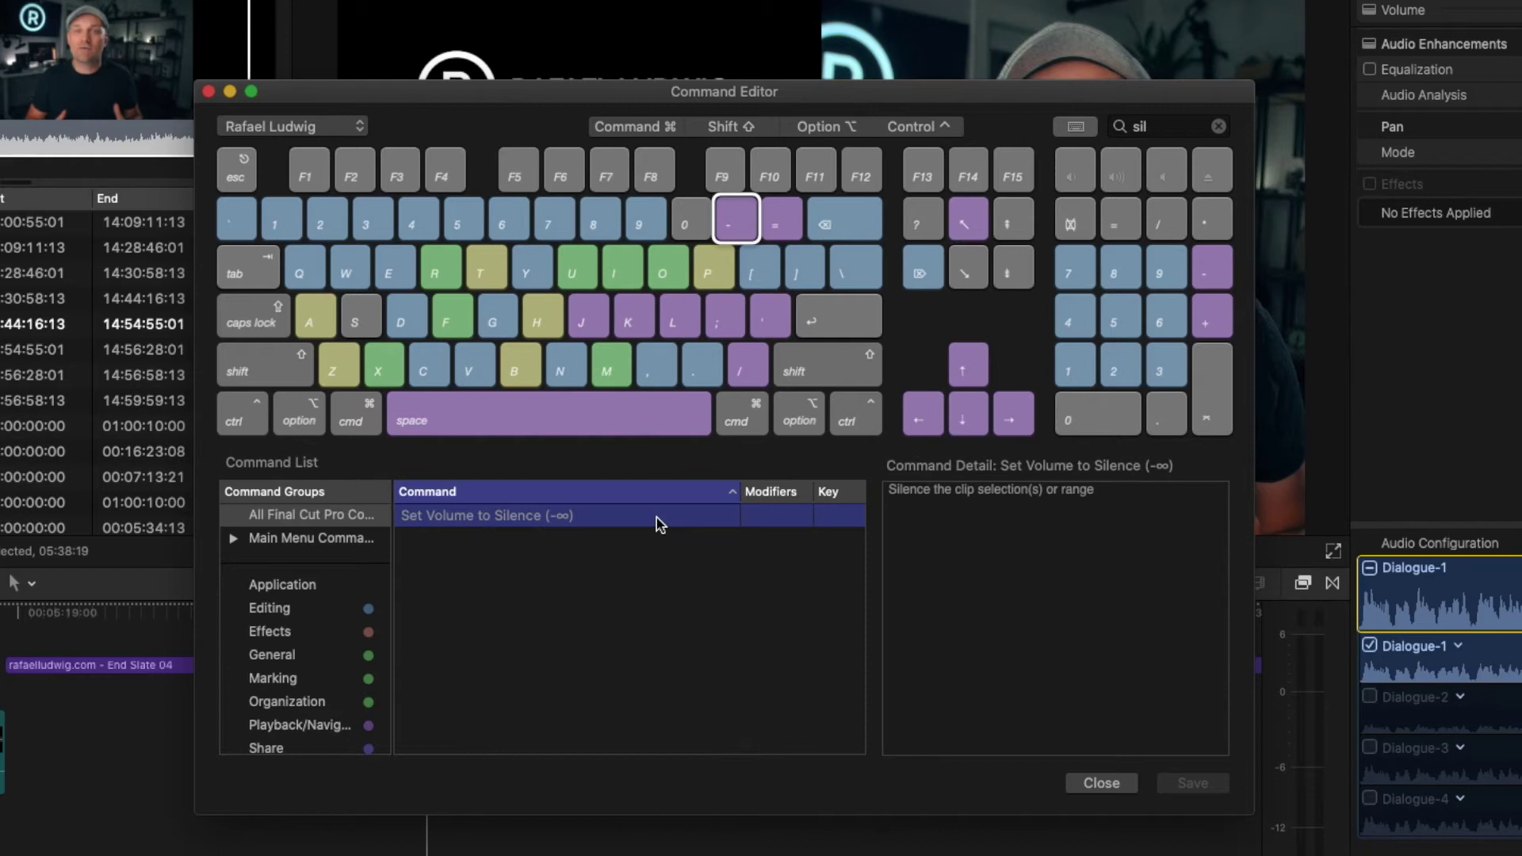
key(ctrl+shift+minus)
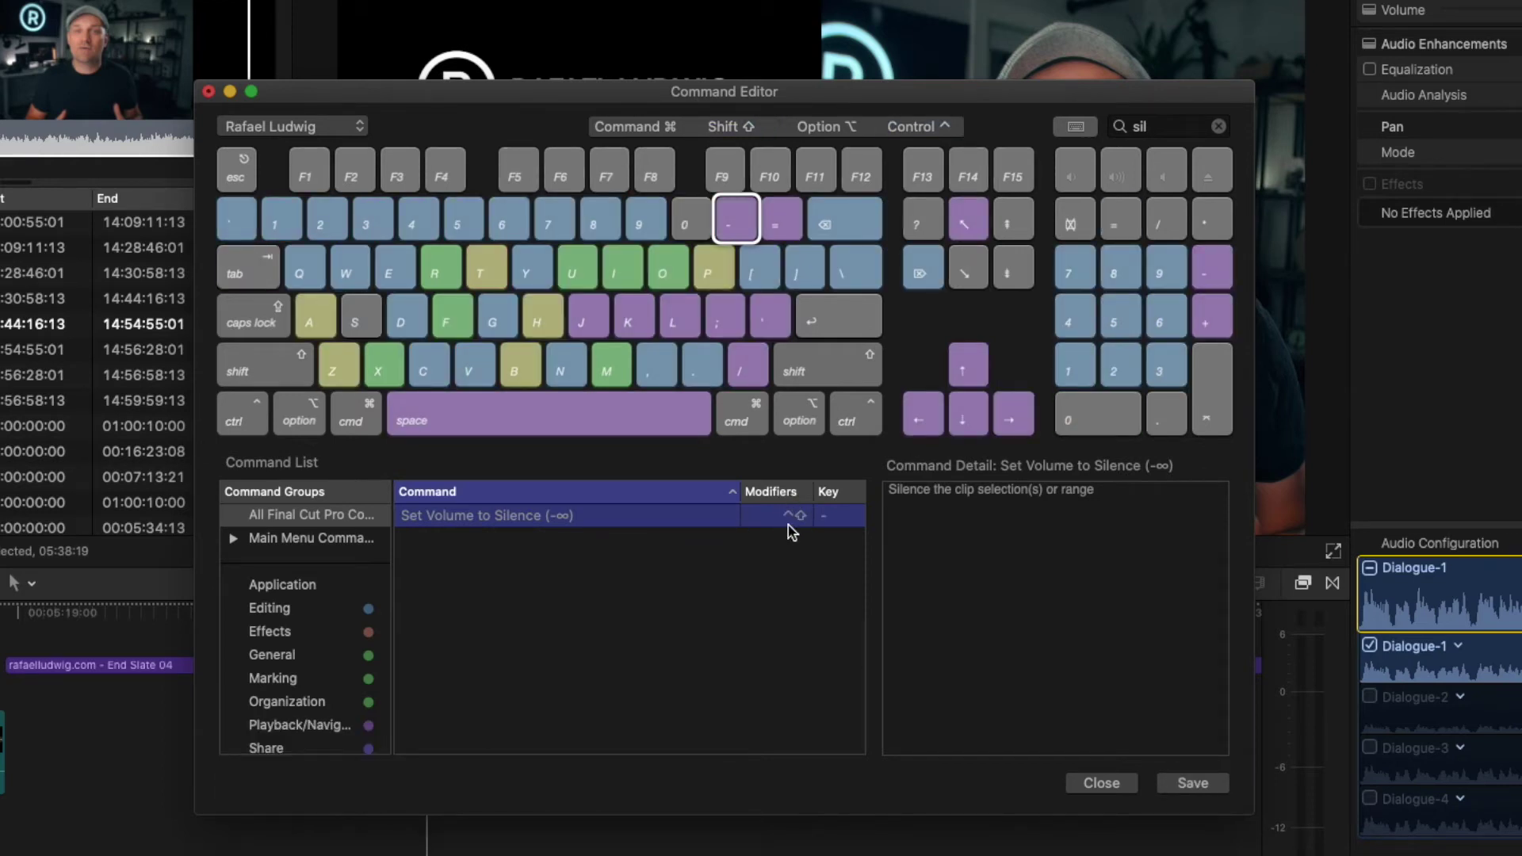
click(1208, 788)
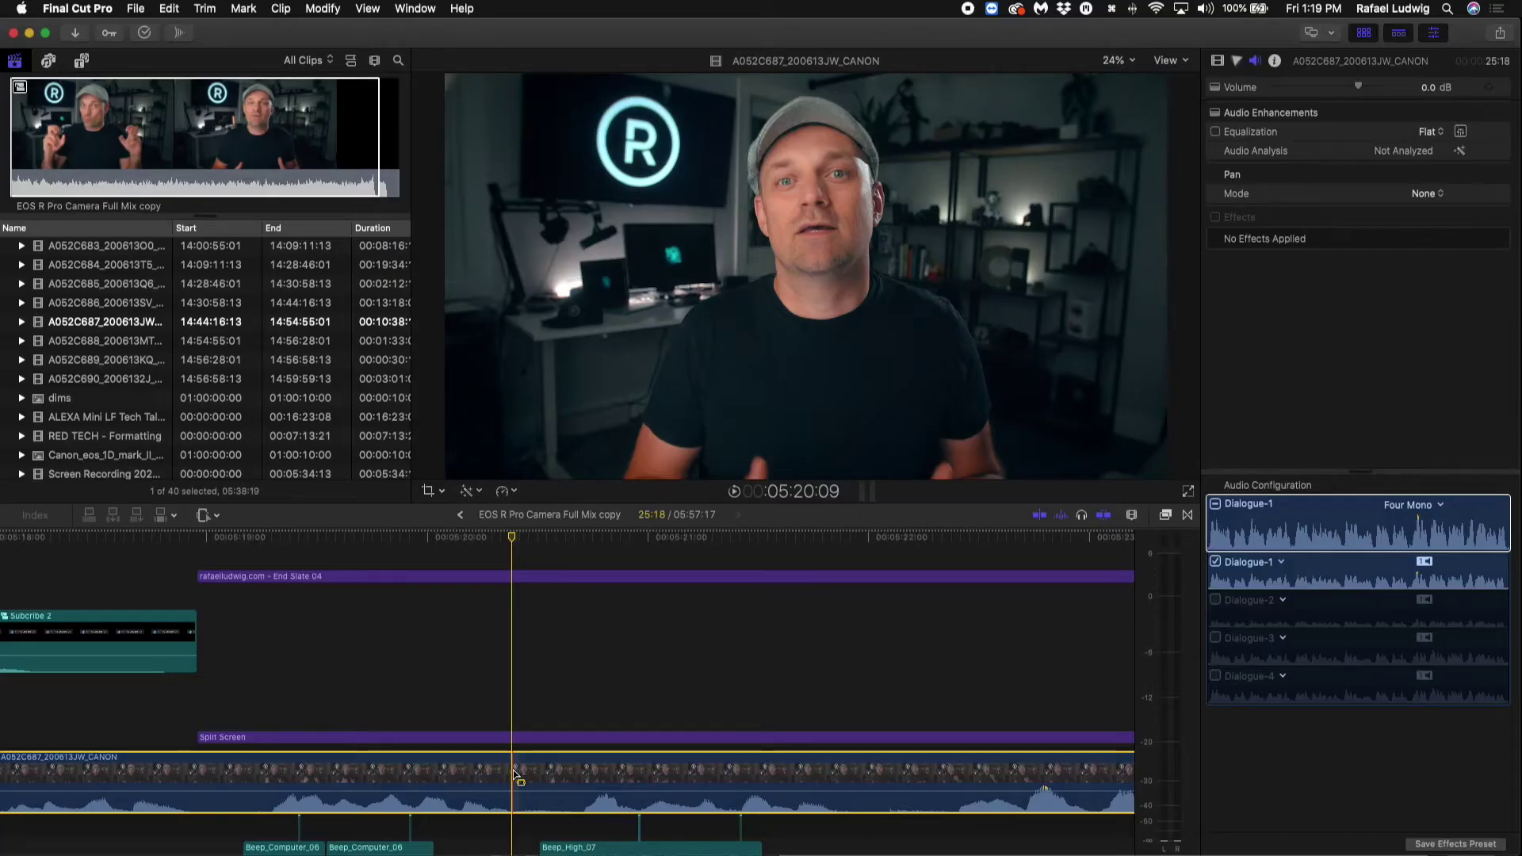
Step: Range-select the first breath on the clip and lower it with Control-Minus
key(r)
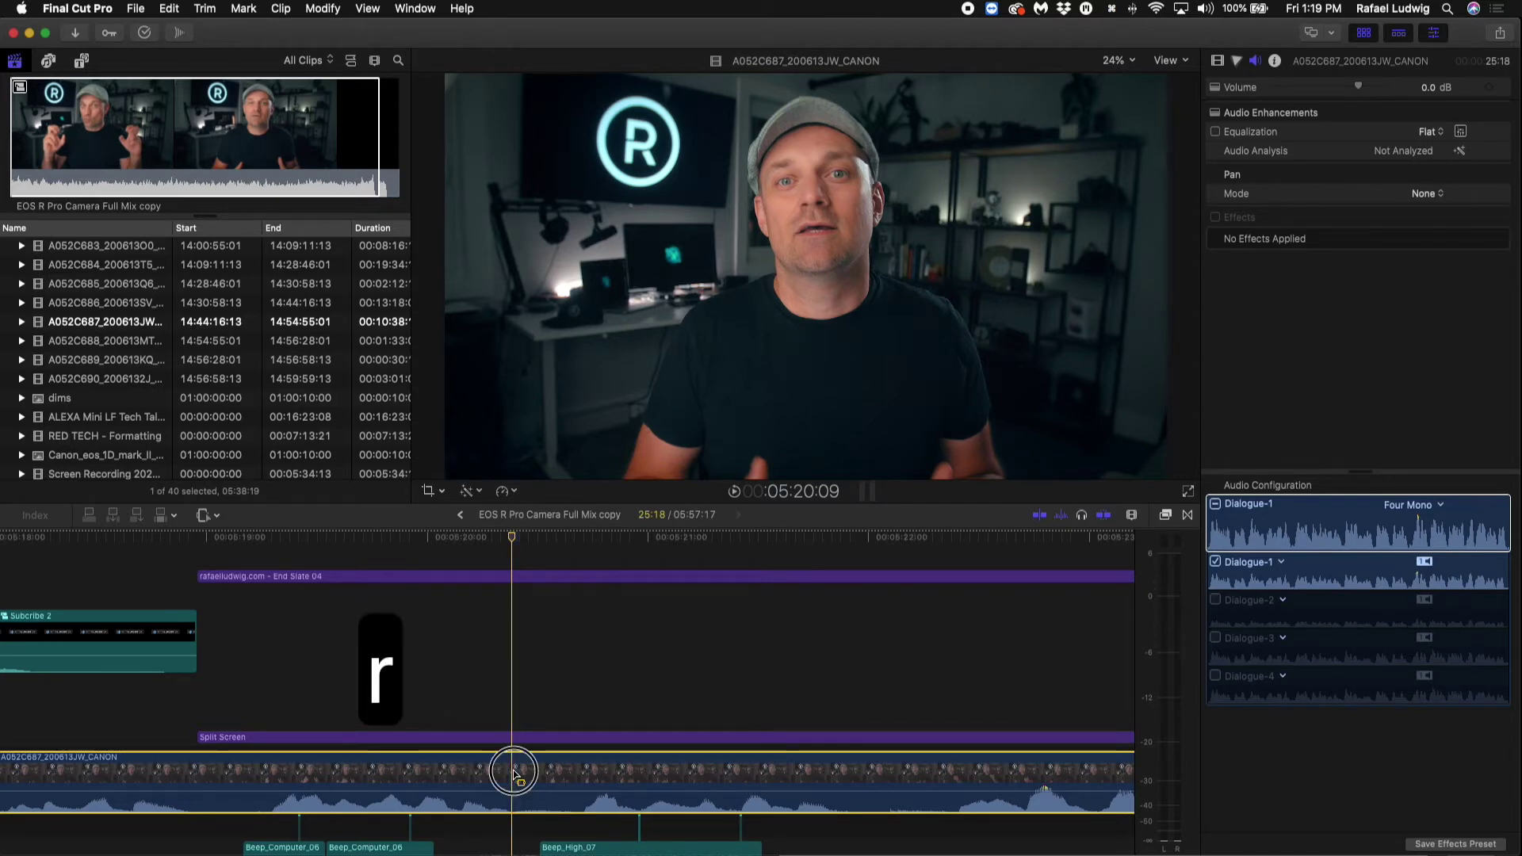
drag(519, 777, 583, 776)
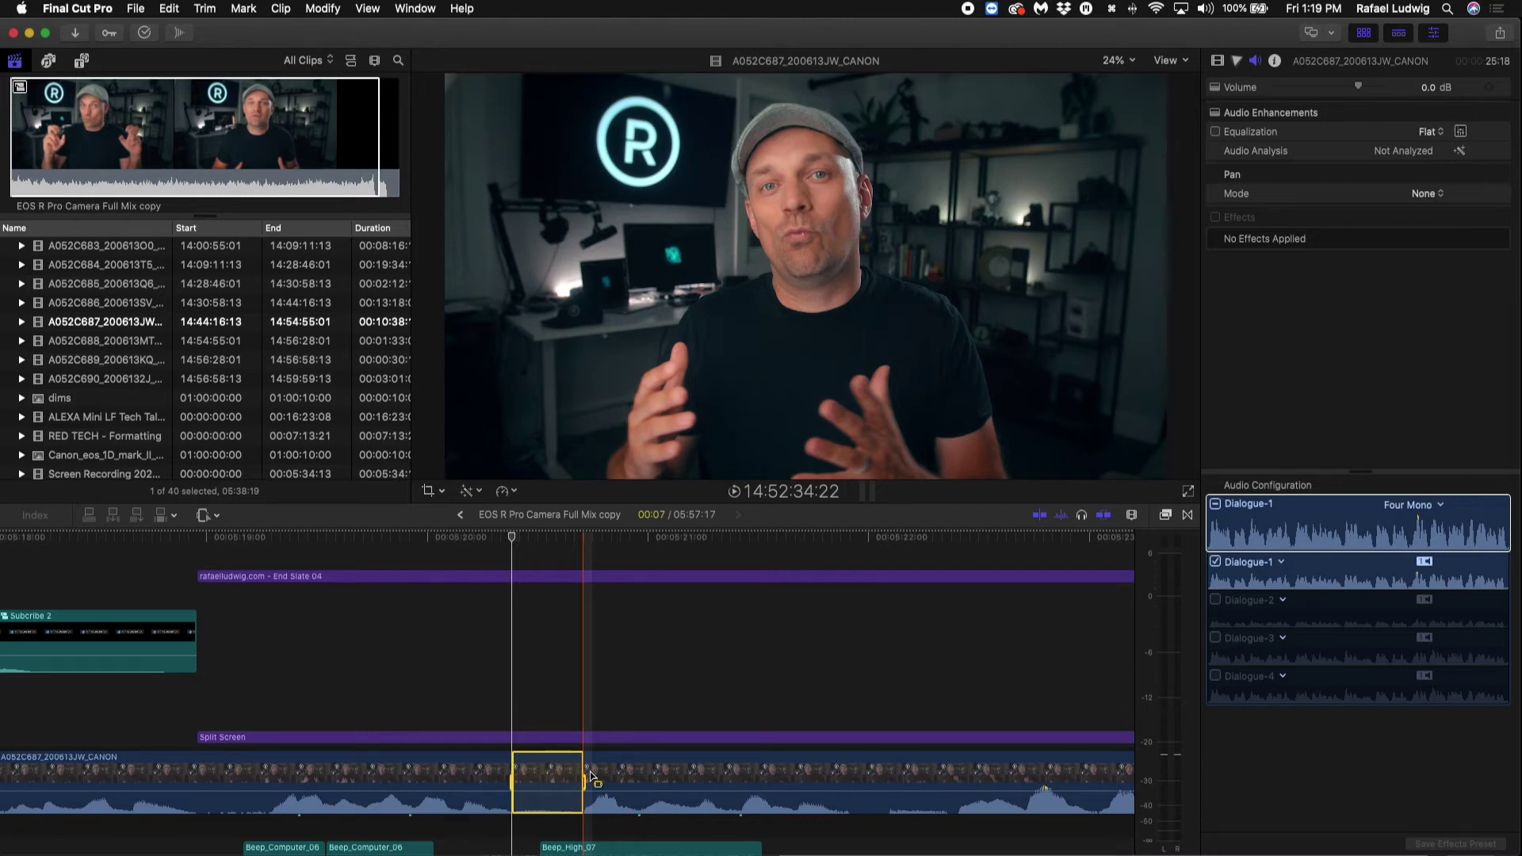
key(ctrl+minus)
key(a)
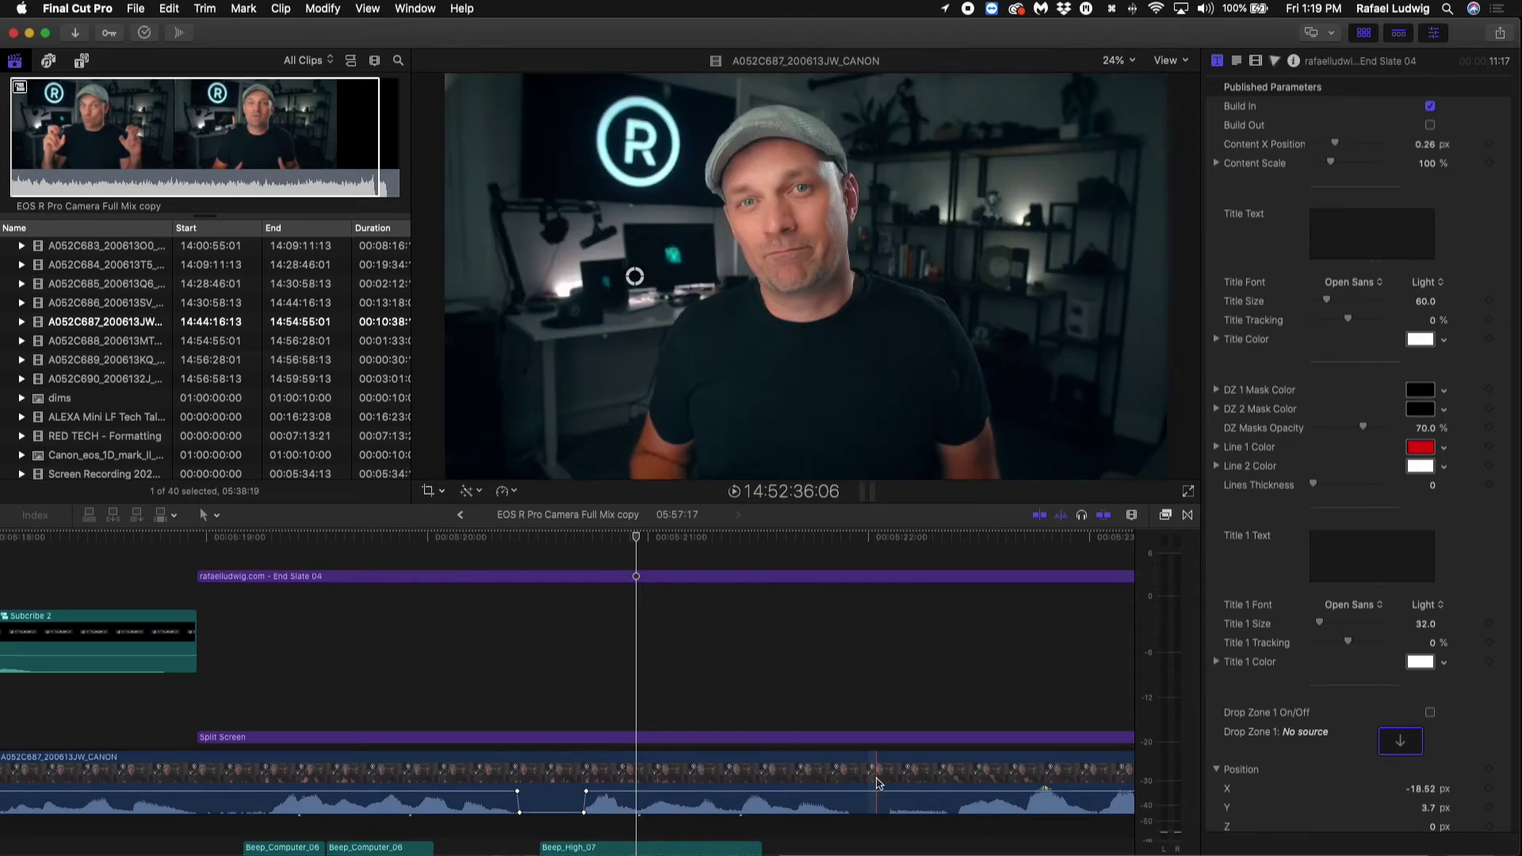
Step: Silence a second breath with Control-Shift-Minus and mark another breath section
key(r)
drag(879, 780, 969, 783)
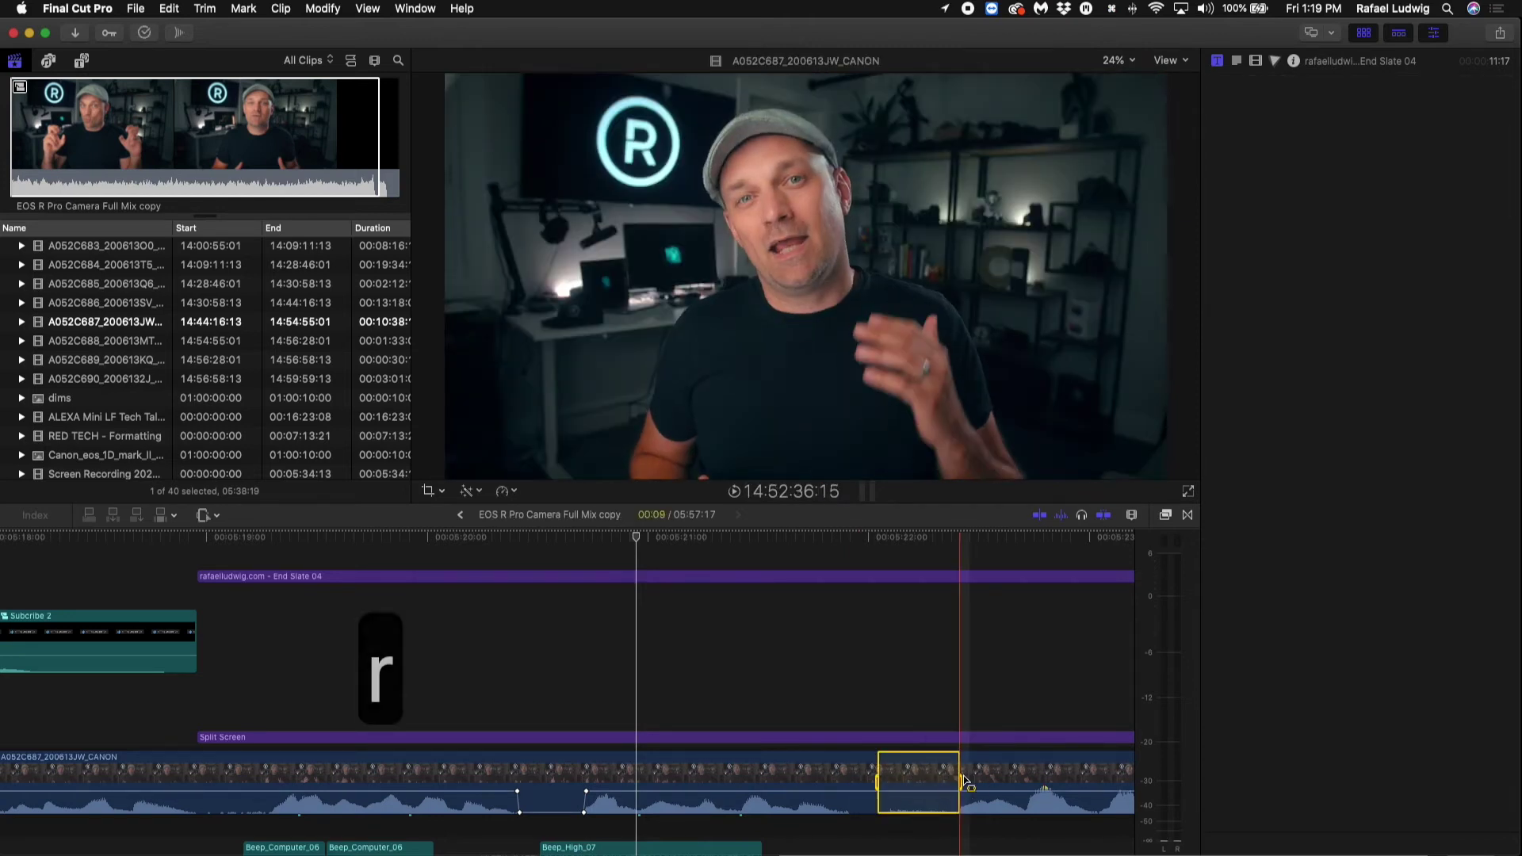
key(ctrl+shift+minus)
key(space)
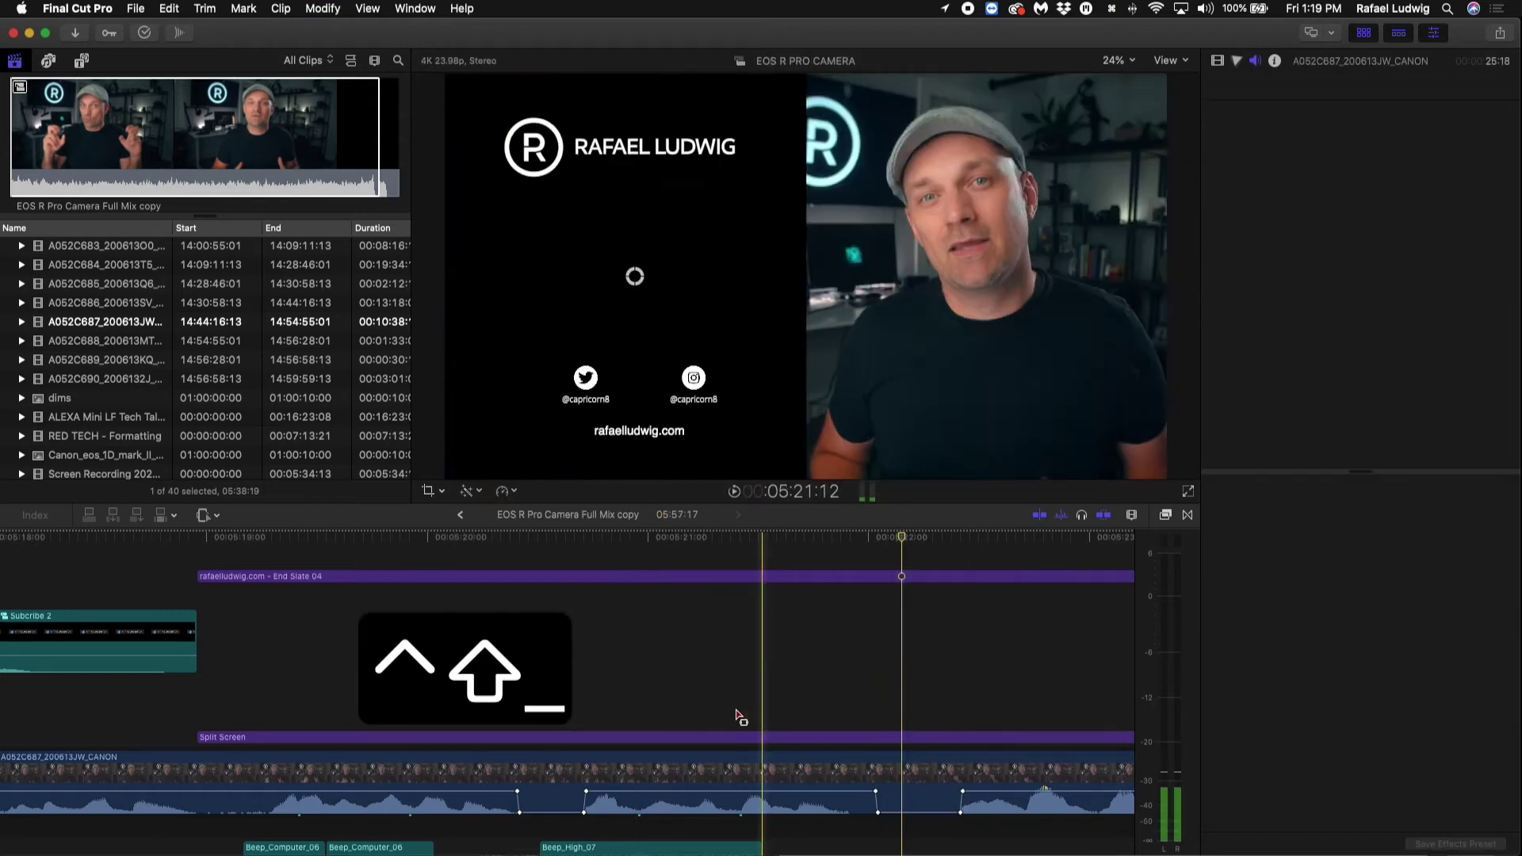
drag(198, 780, 298, 782)
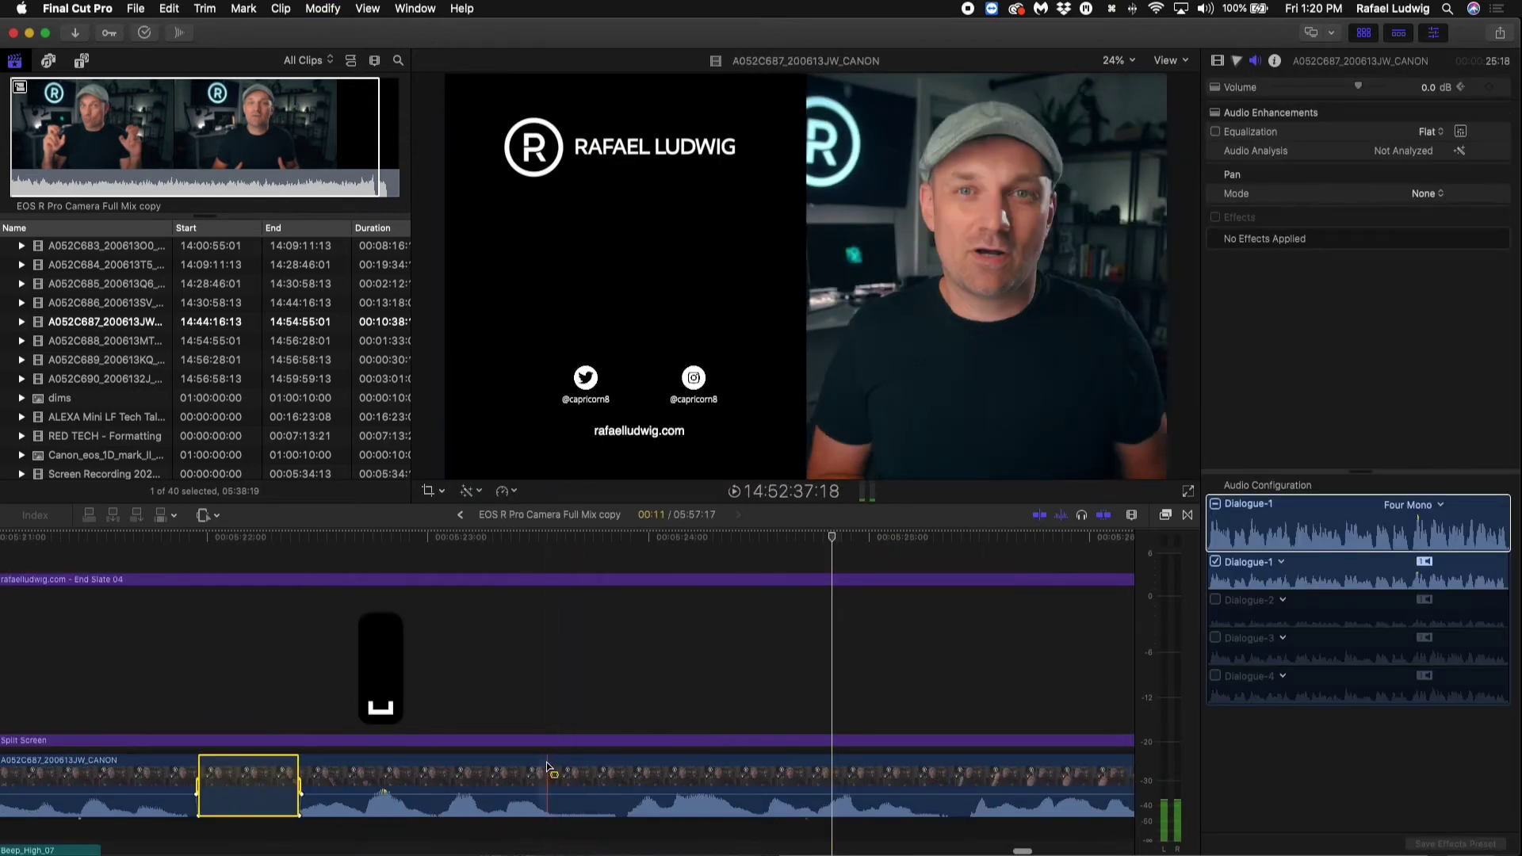
Step: Range-select the next breath in the talking-head clip and lower its volume
click(551, 773)
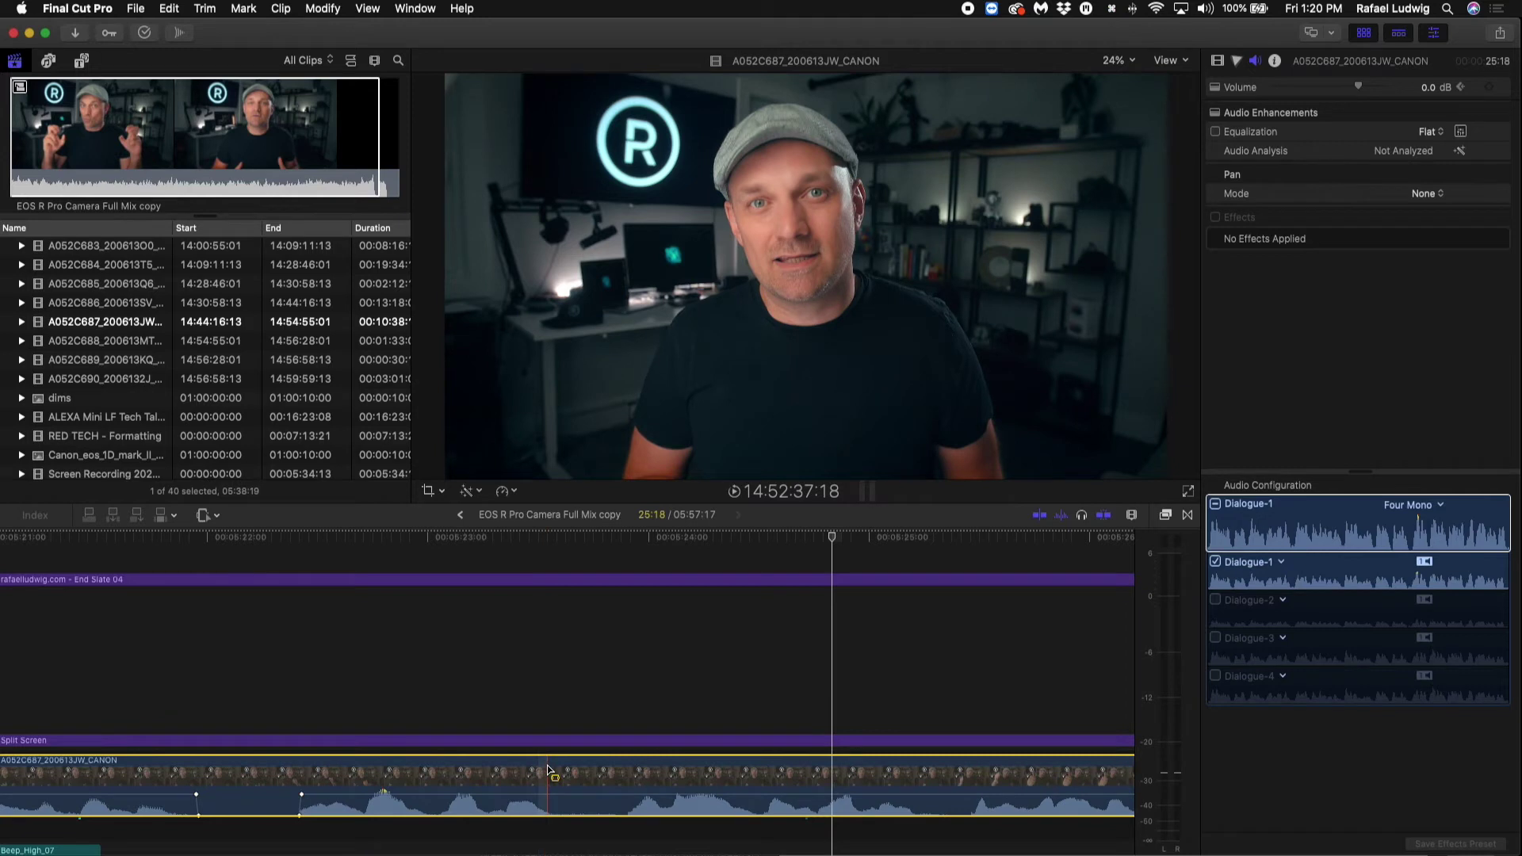
key(r)
drag(550, 775, 627, 775)
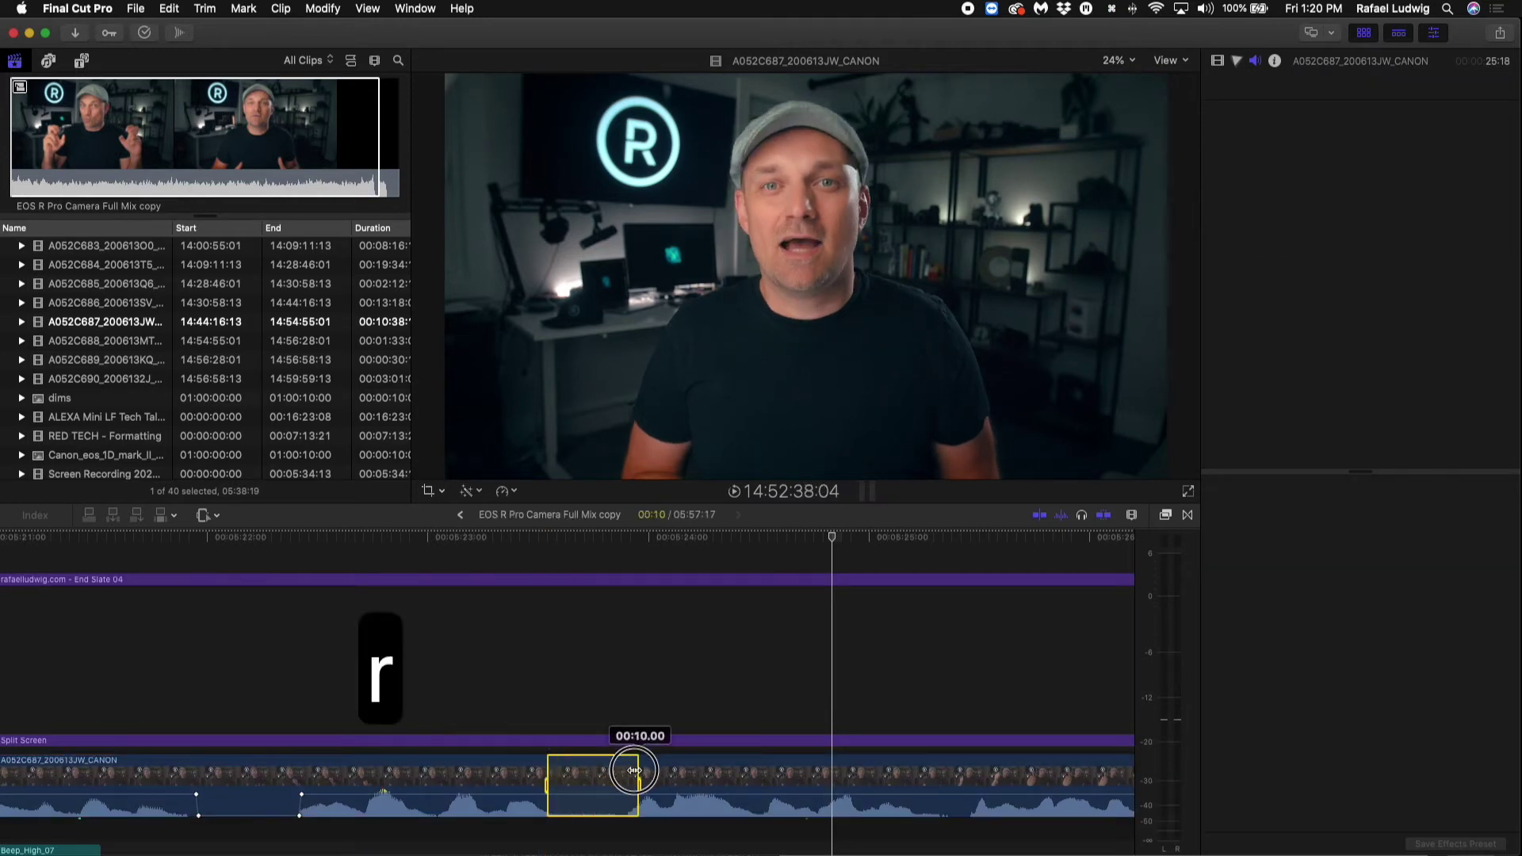
key(ctrl+minus)
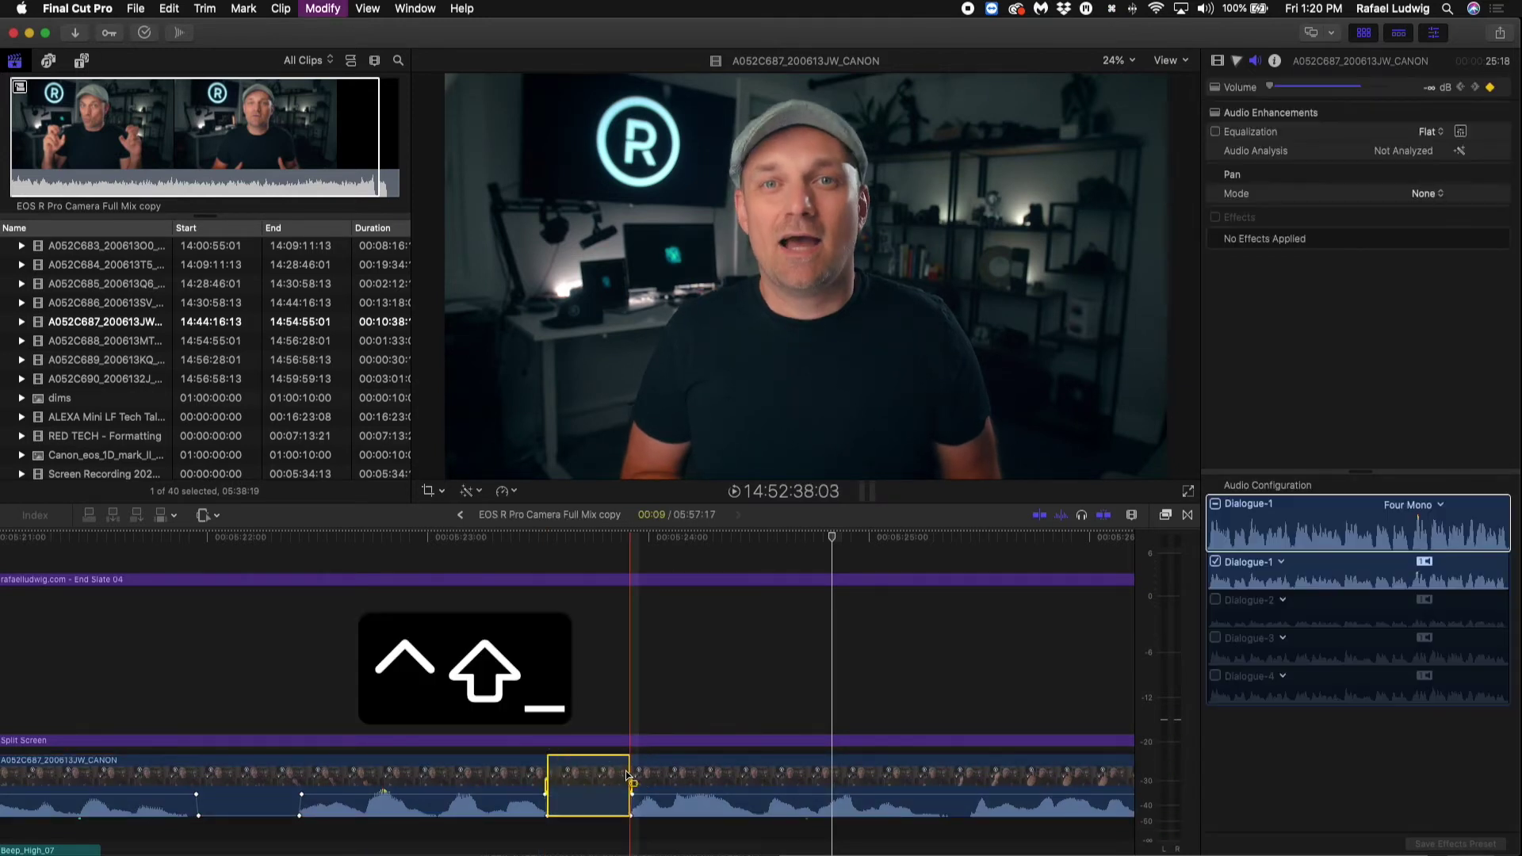
Step: Play back the silenced breaths, mark another breath, and select the end-slate title
click(228, 543)
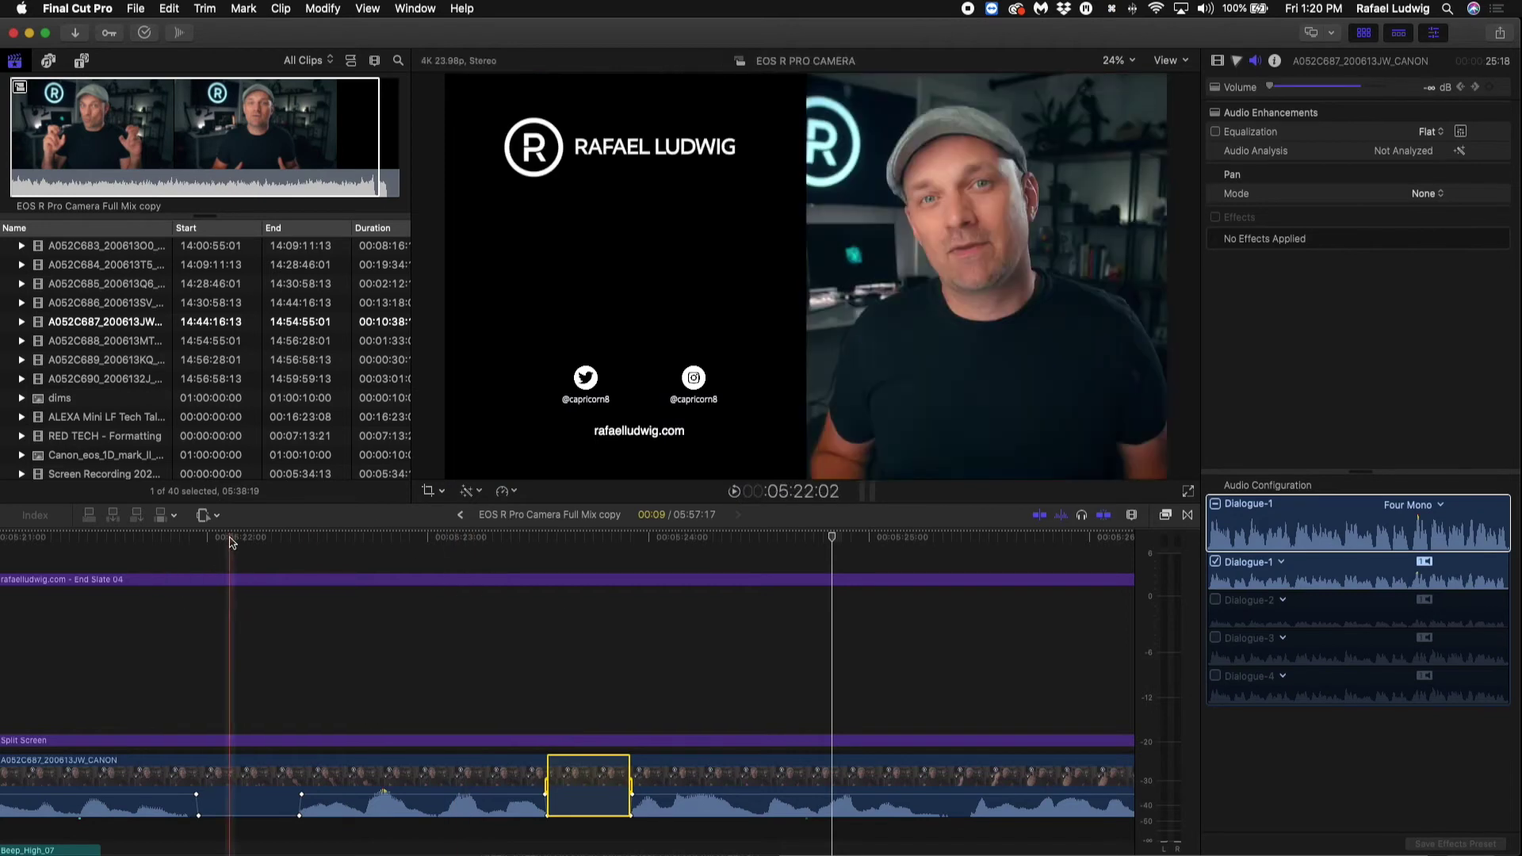
key(space)
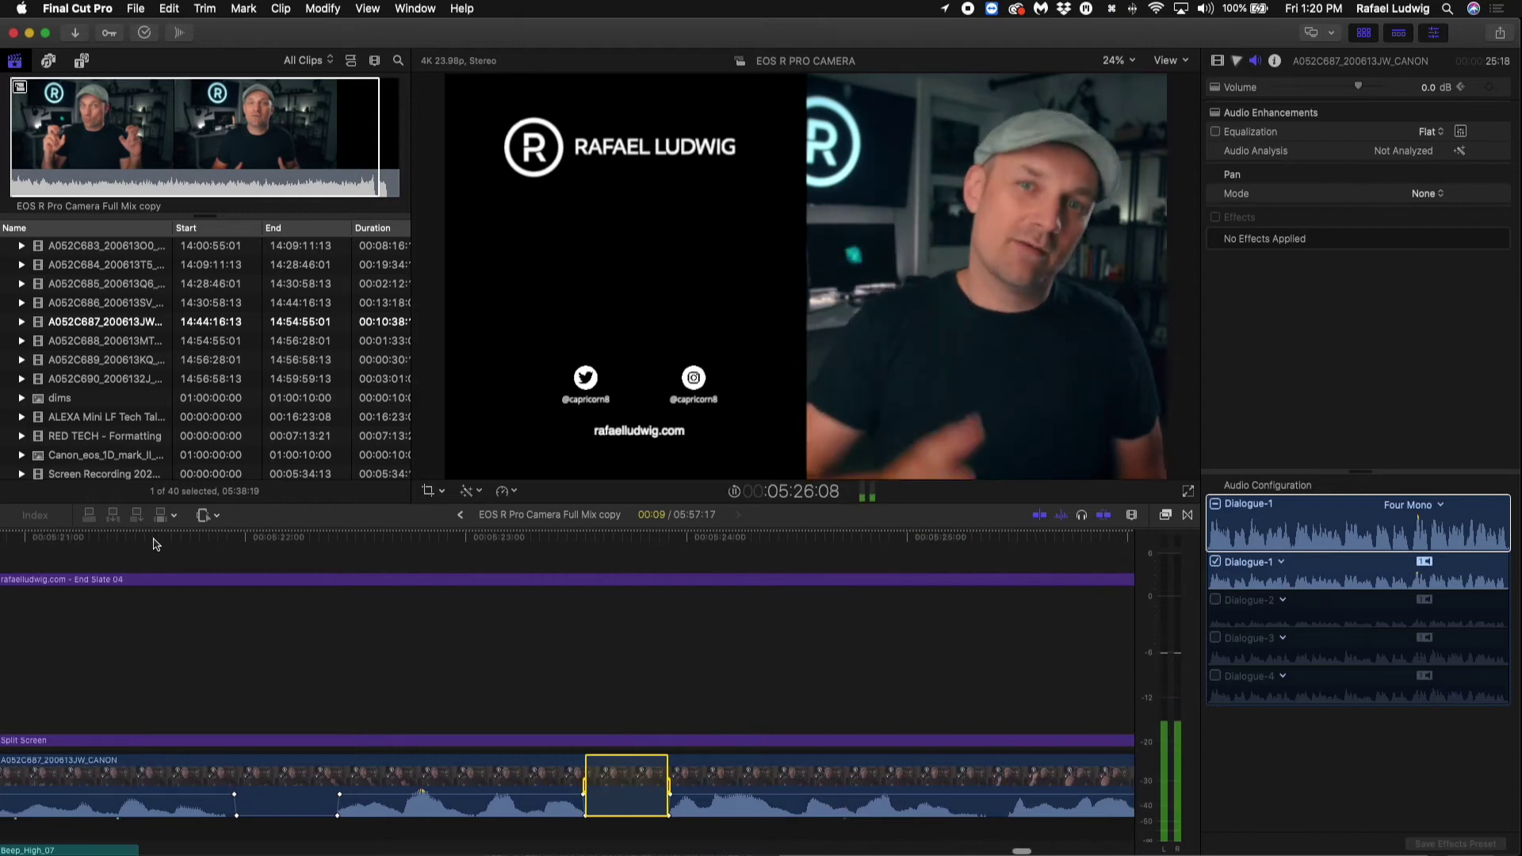
key(space)
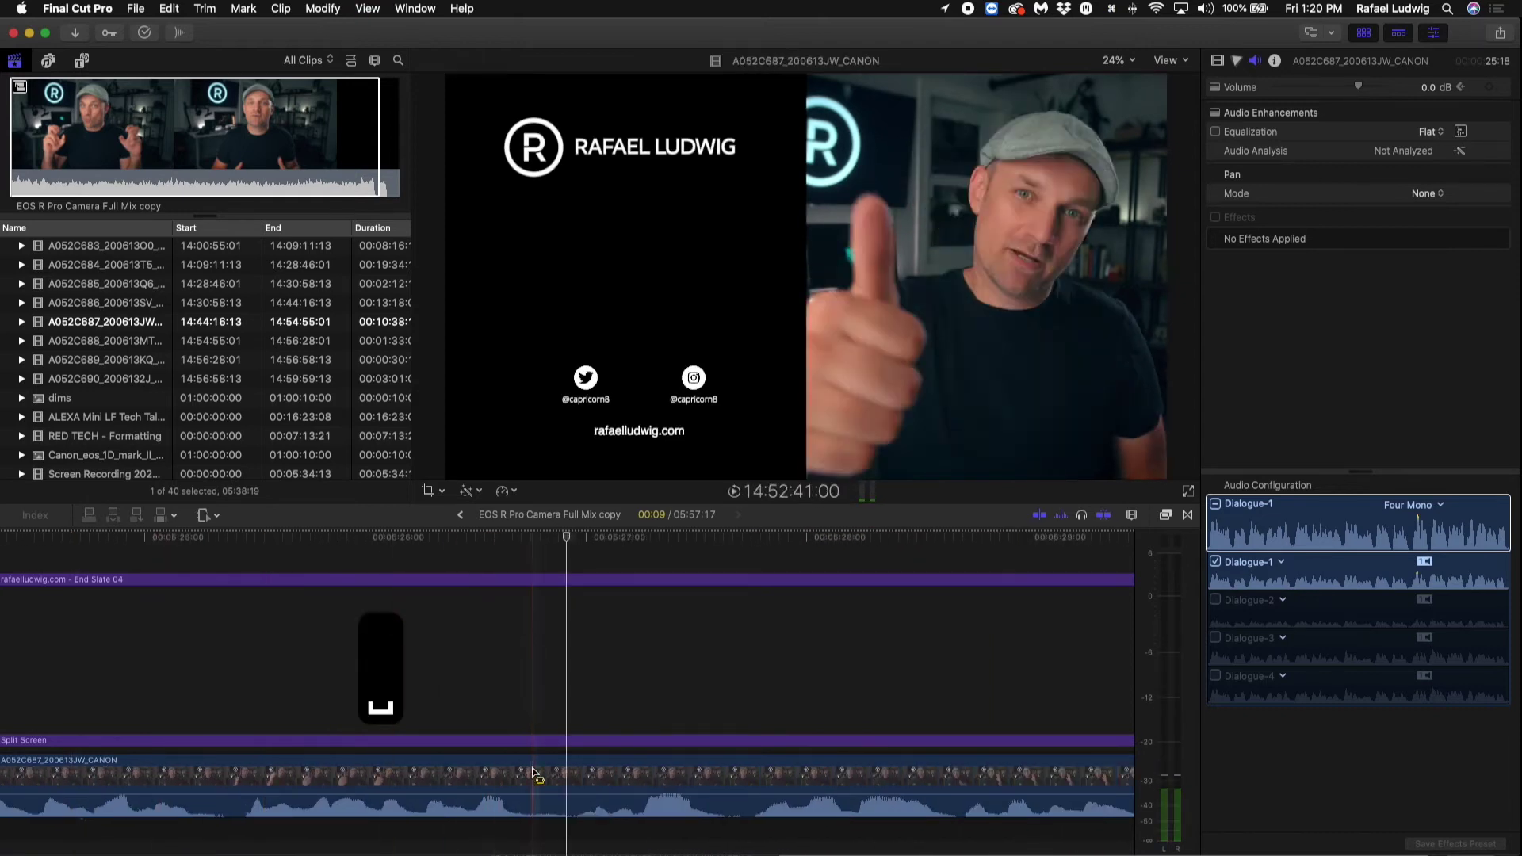
drag(525, 775, 586, 782)
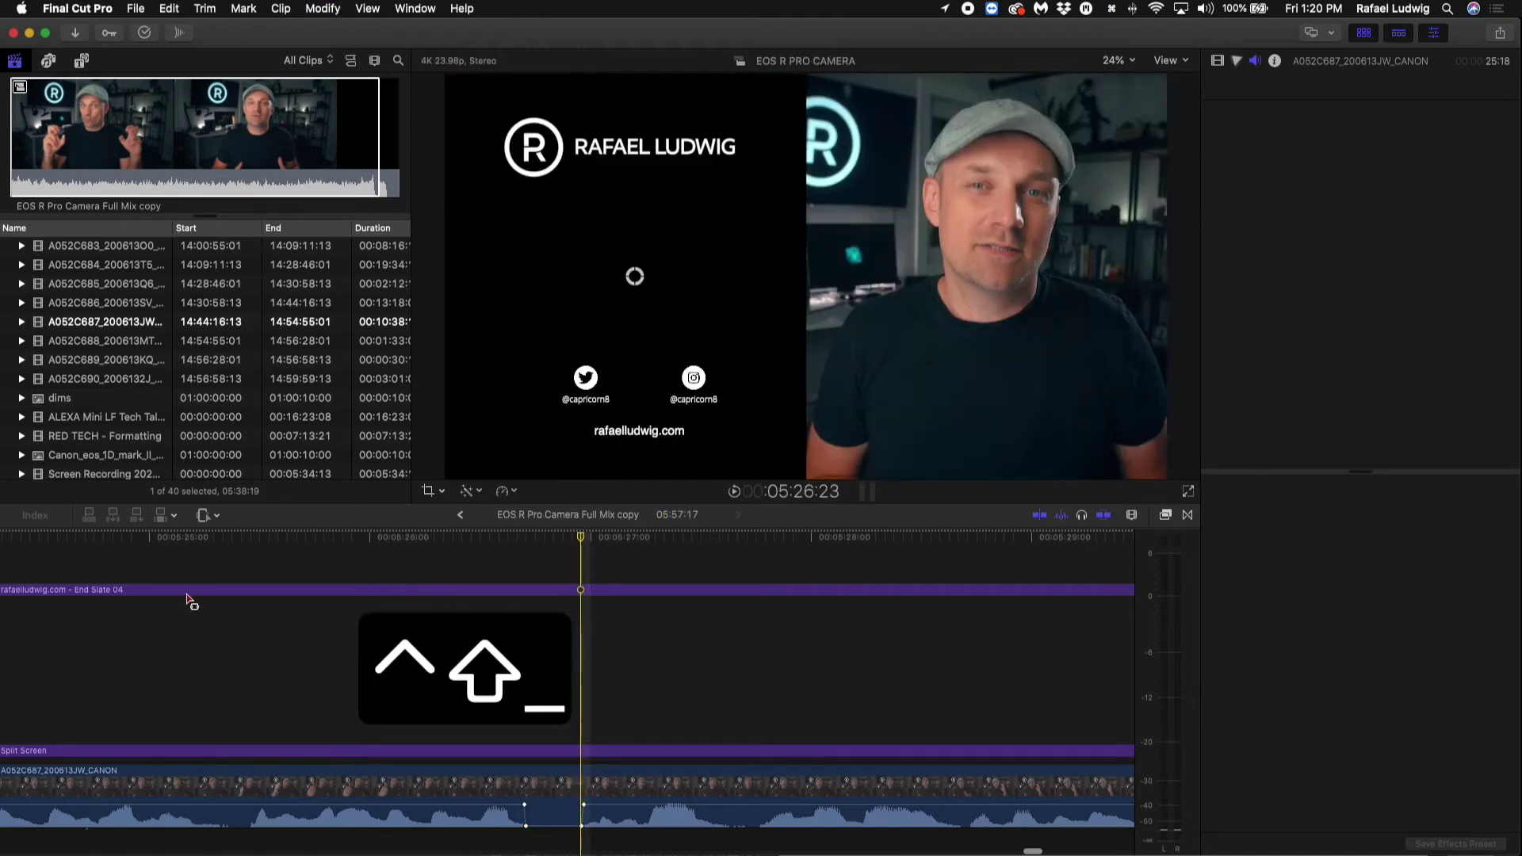
click(189, 590)
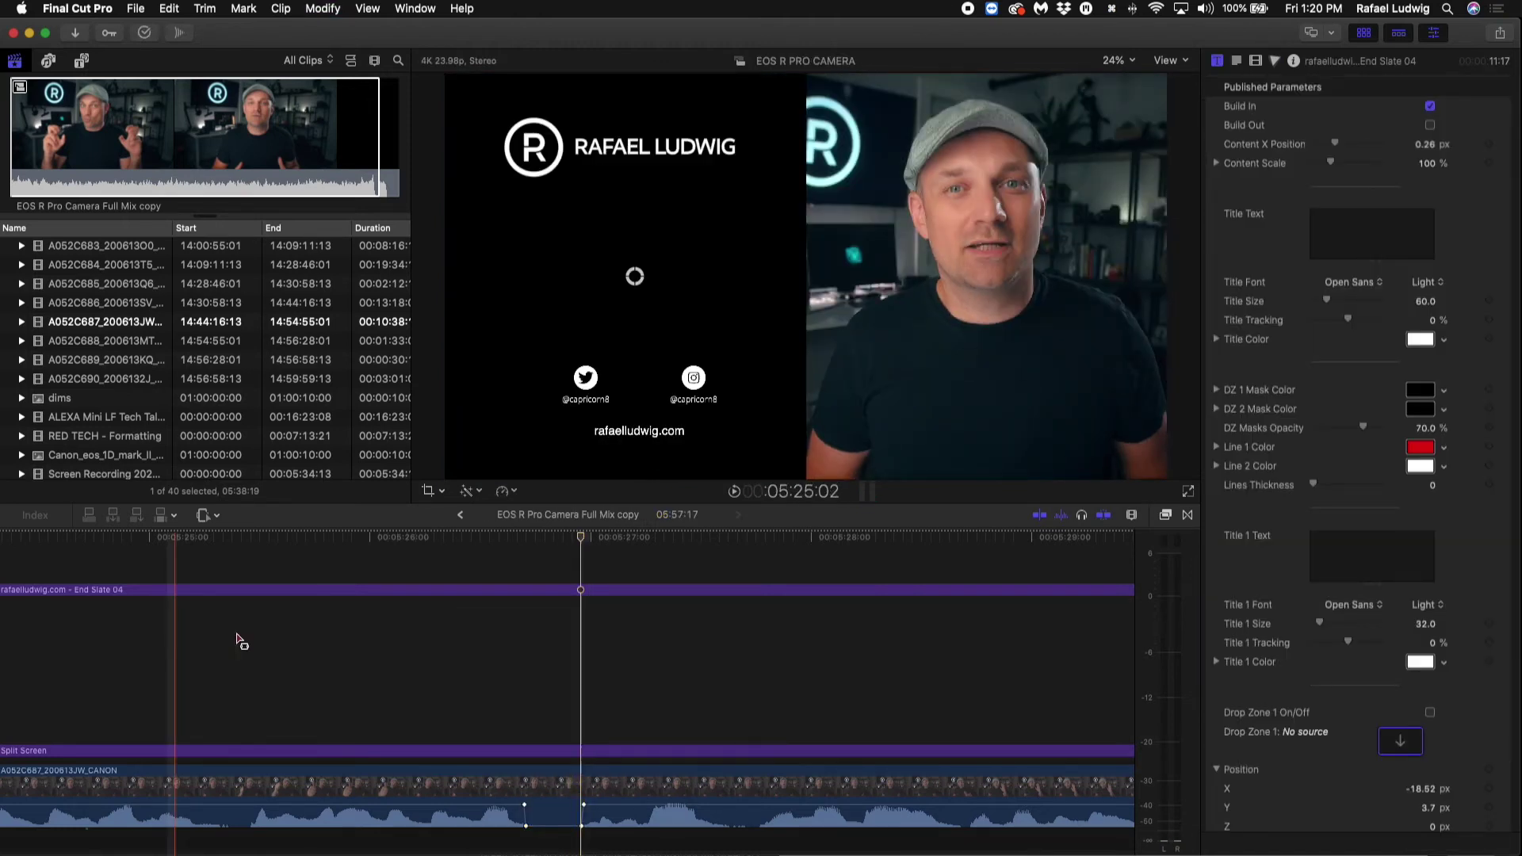
Step: Adjust a volume keyframe, expand the clip's audio, and mute a marked breath stretch
drag(558, 808, 559, 816)
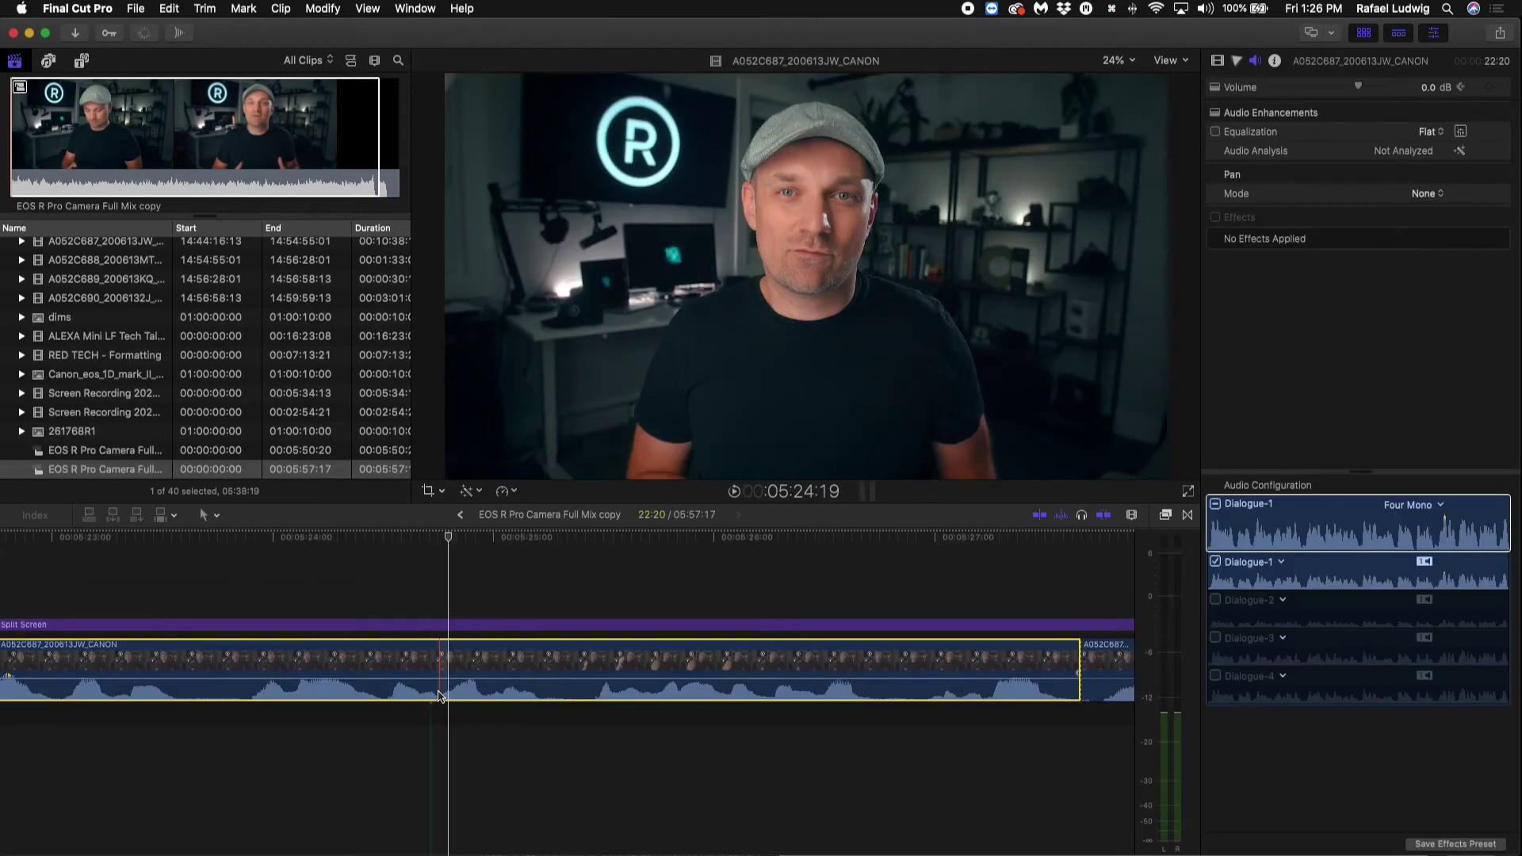
double_click(439, 691)
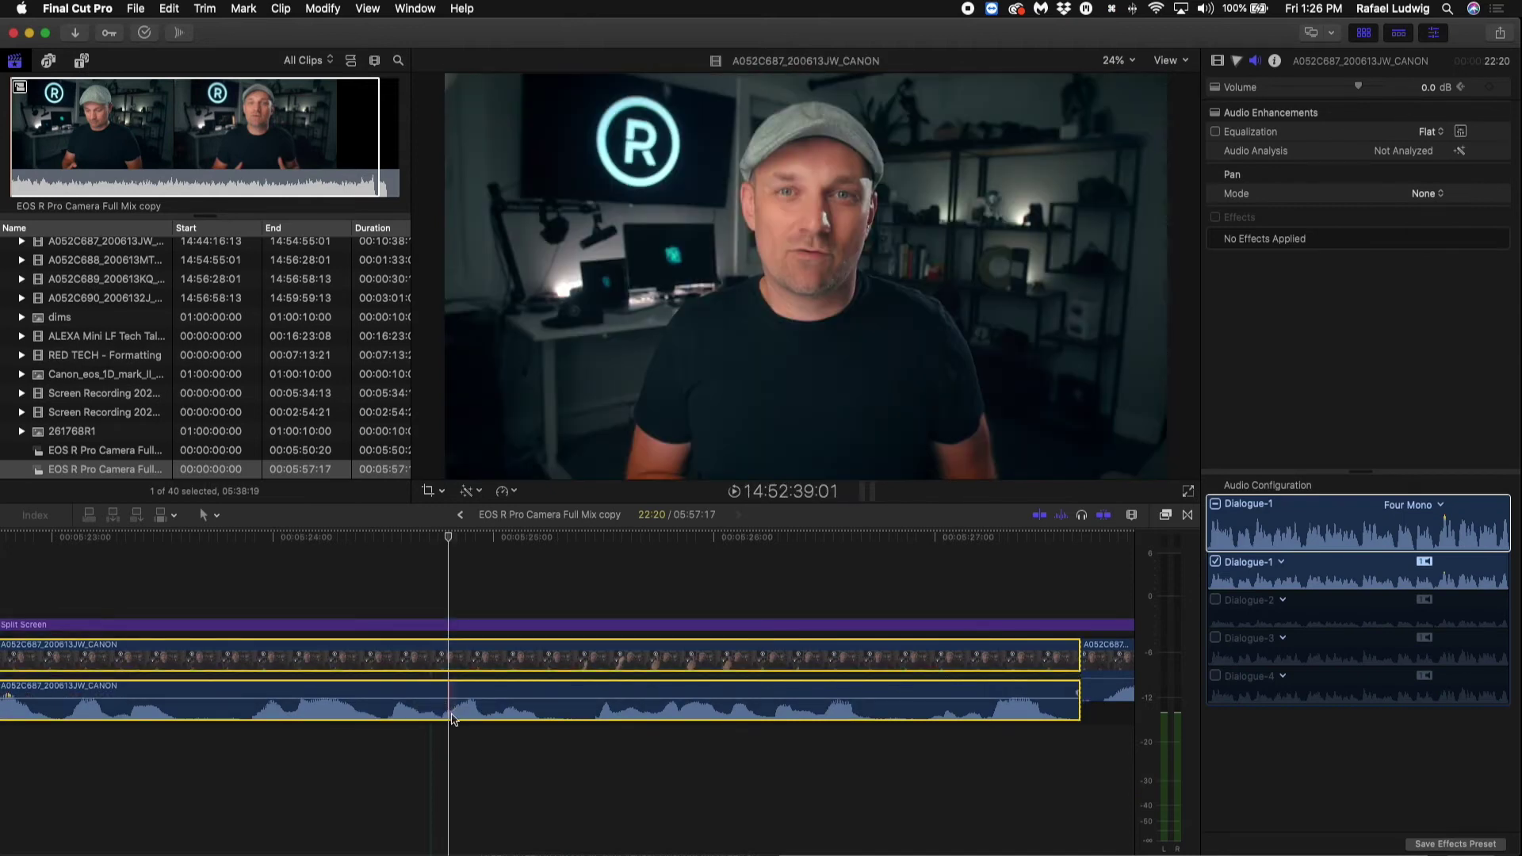
key(r)
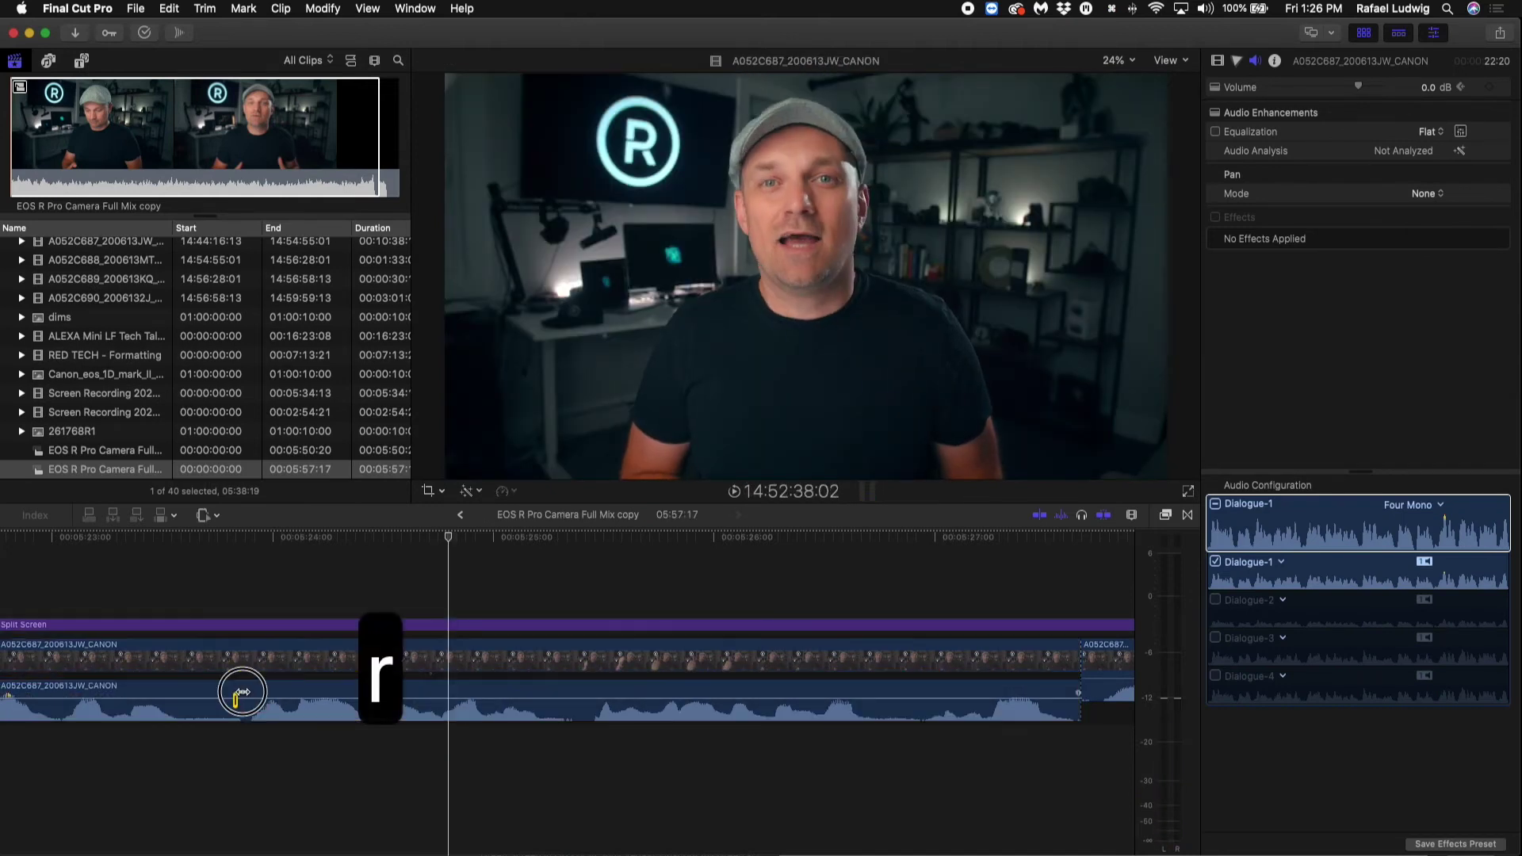
drag(238, 696, 579, 689)
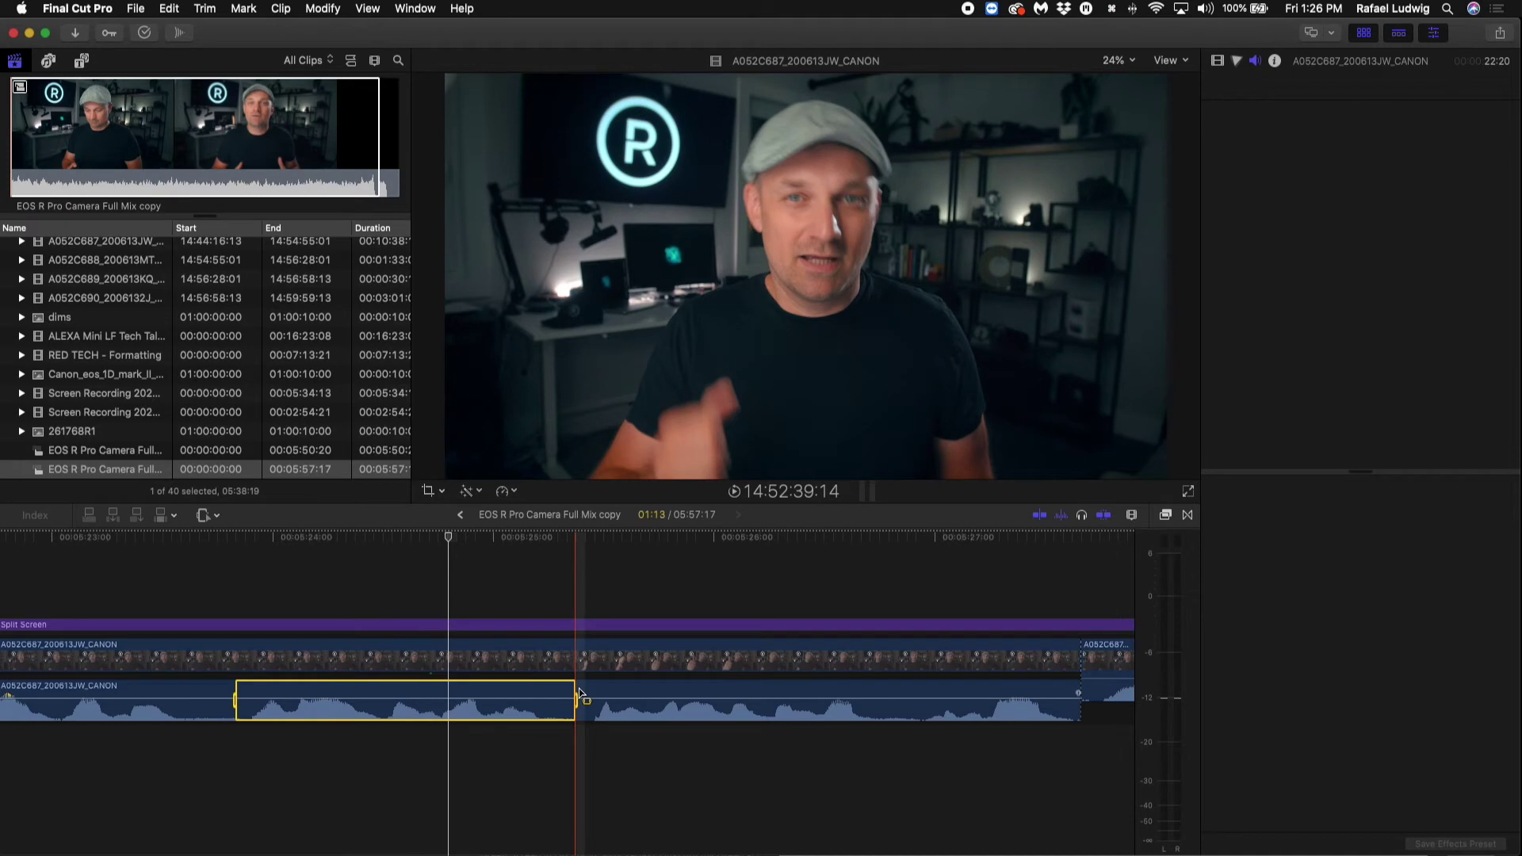
key(v)
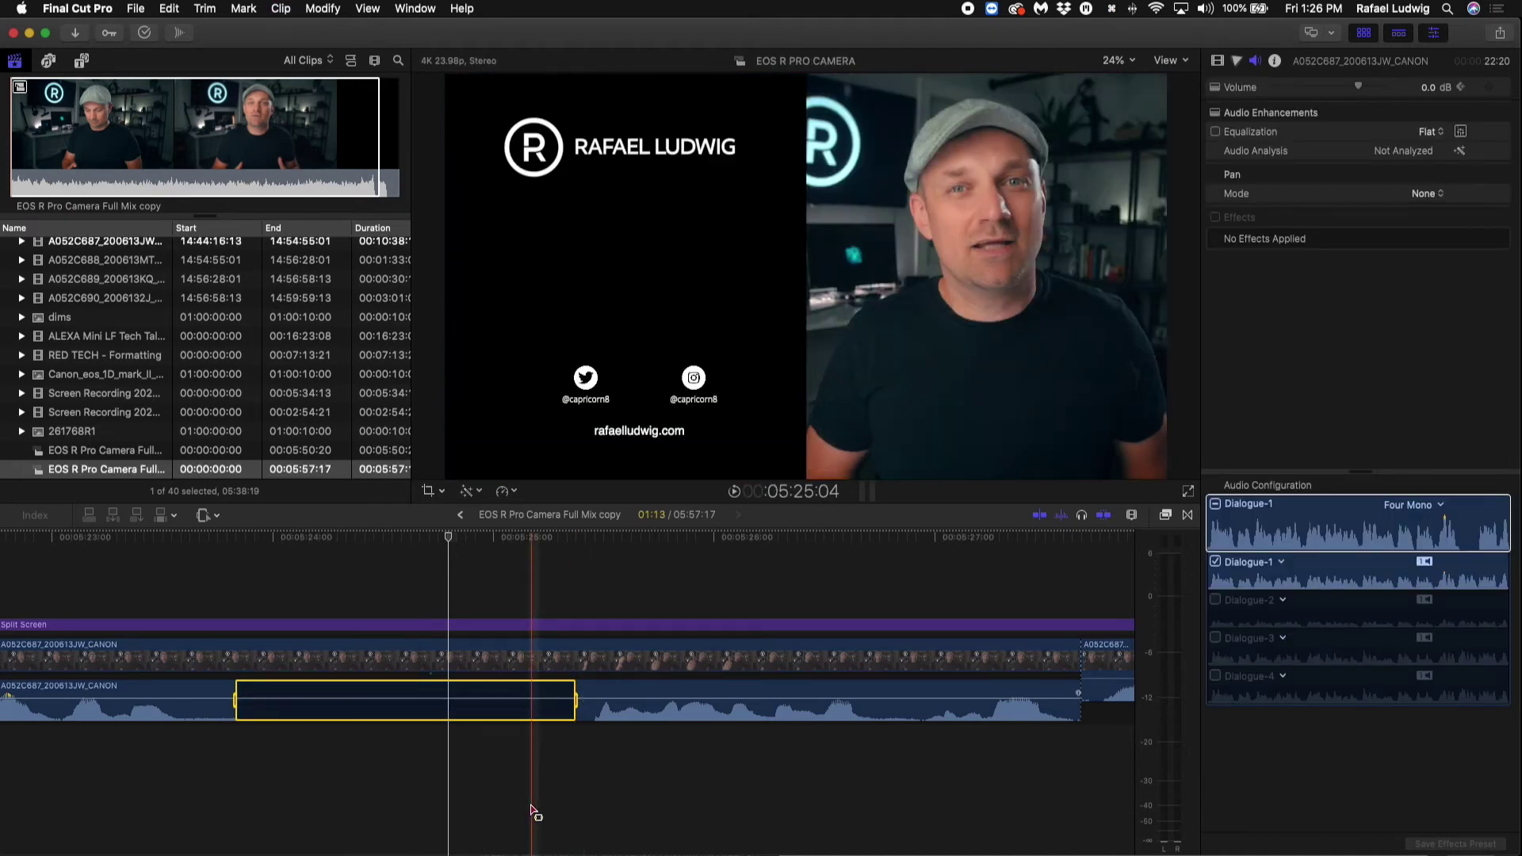
click(534, 813)
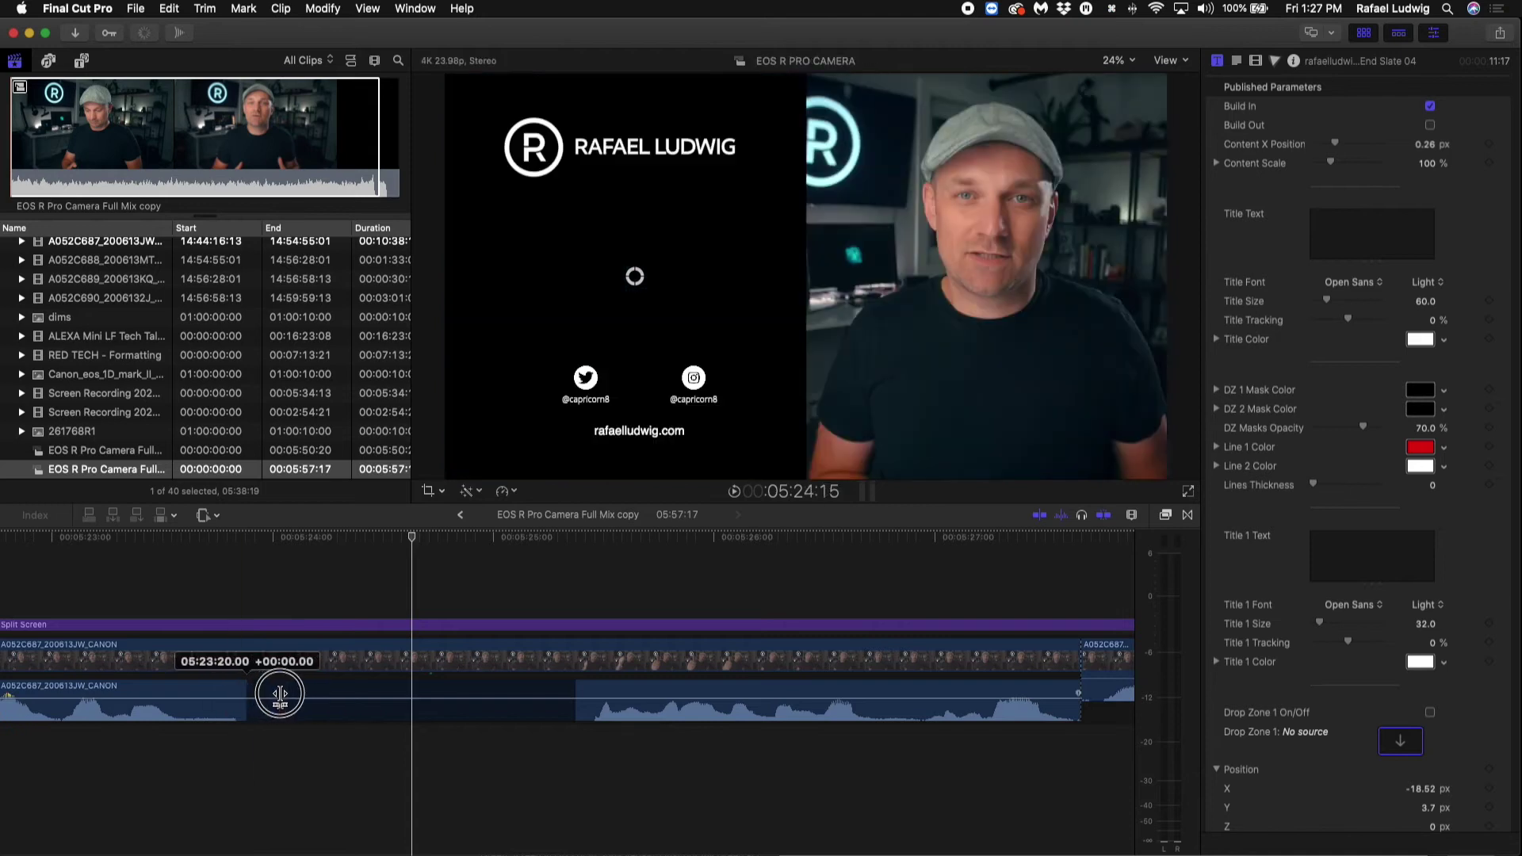
Step: Trim the start of the audio stretch and review the edit
drag(238, 702, 279, 699)
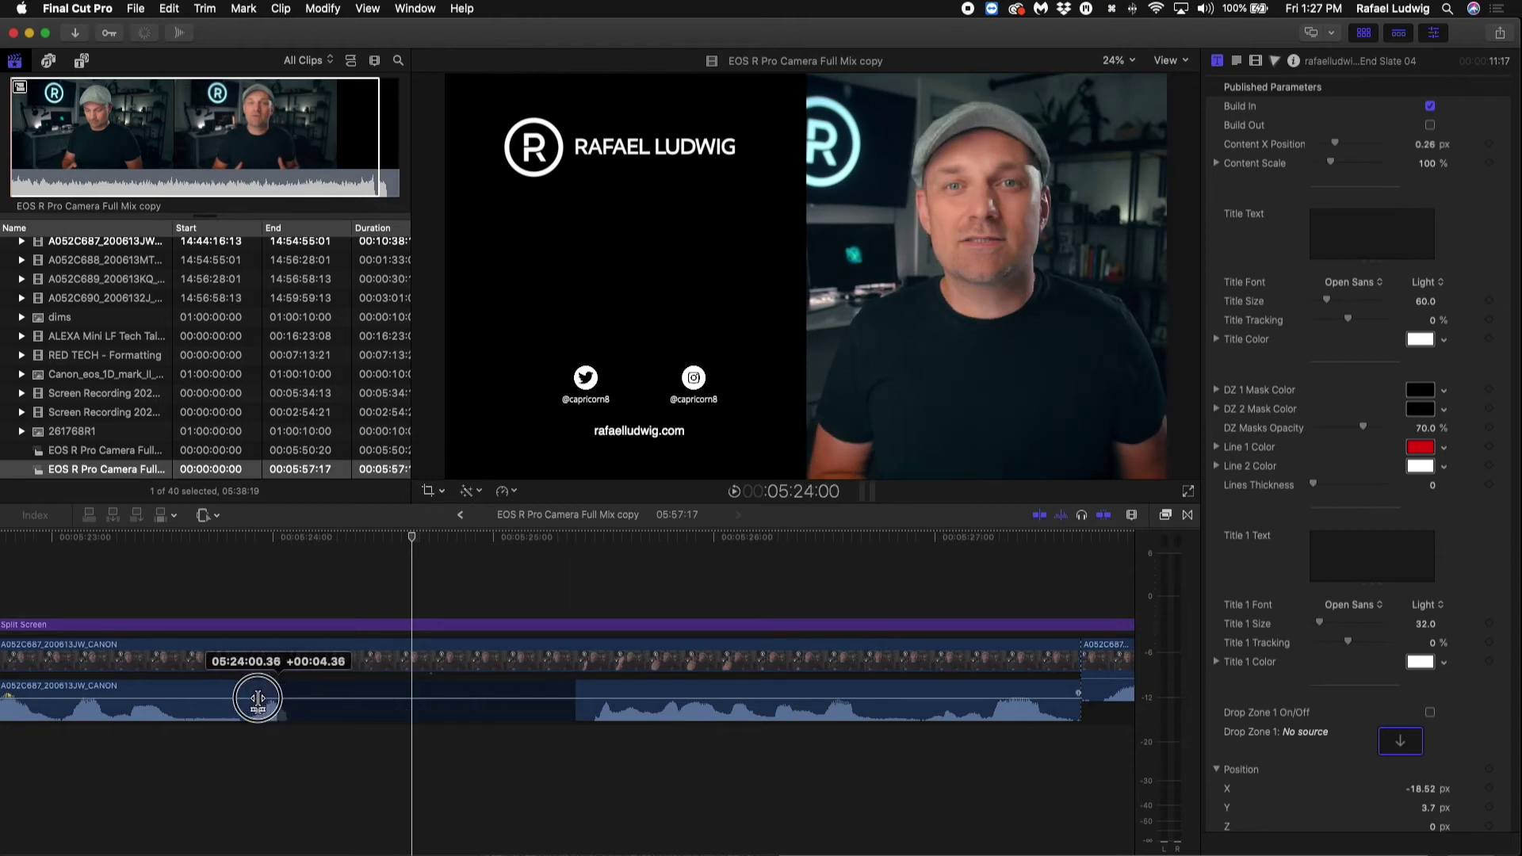
drag(280, 699, 251, 699)
click(553, 666)
key(space)
key(r)
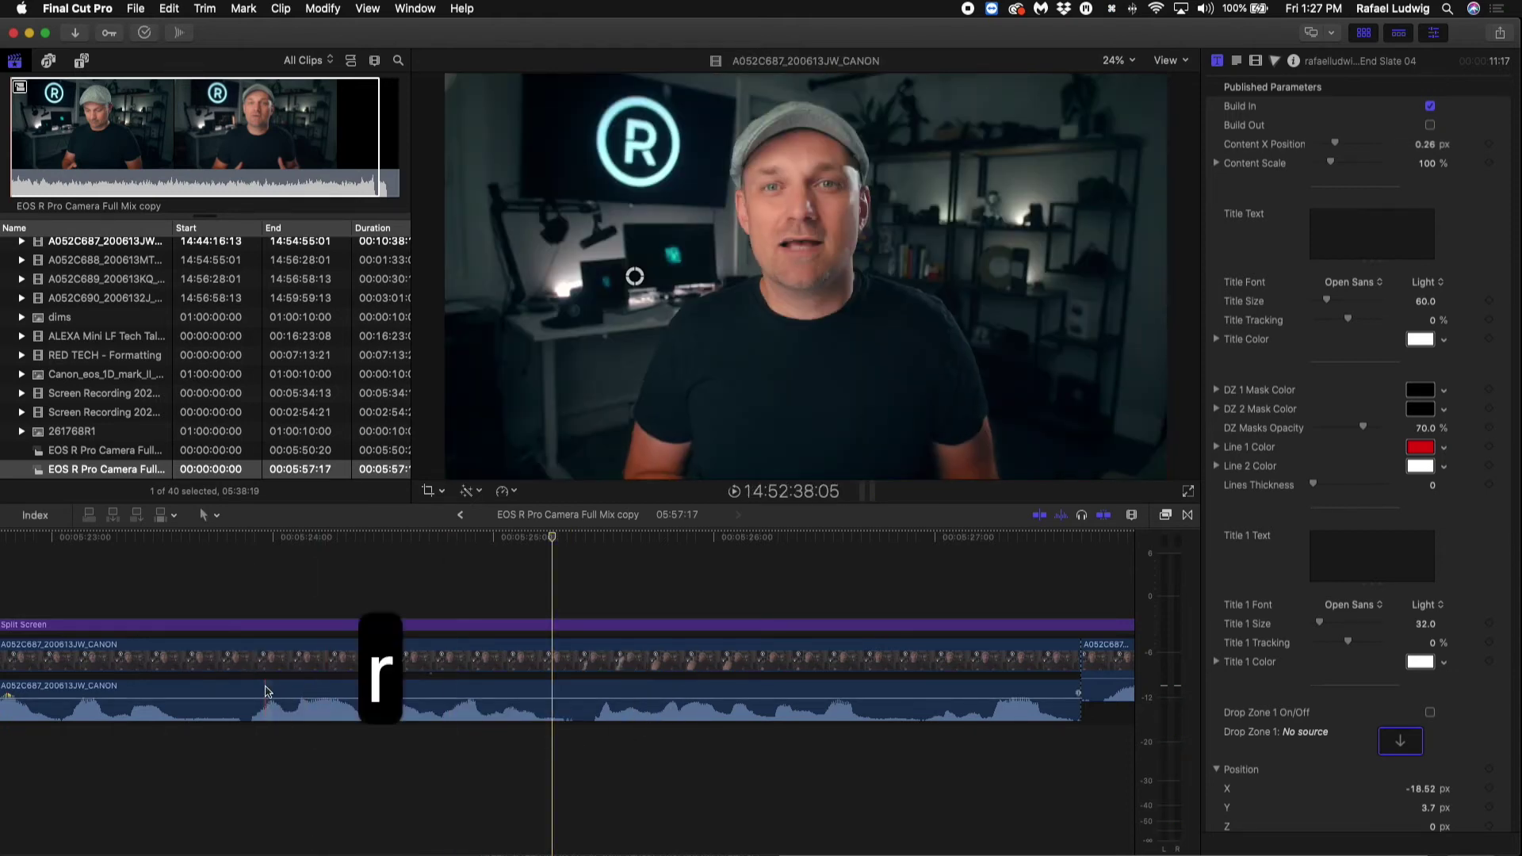
Step: Delete the marked breath stretch from the separated audio
drag(247, 699, 578, 700)
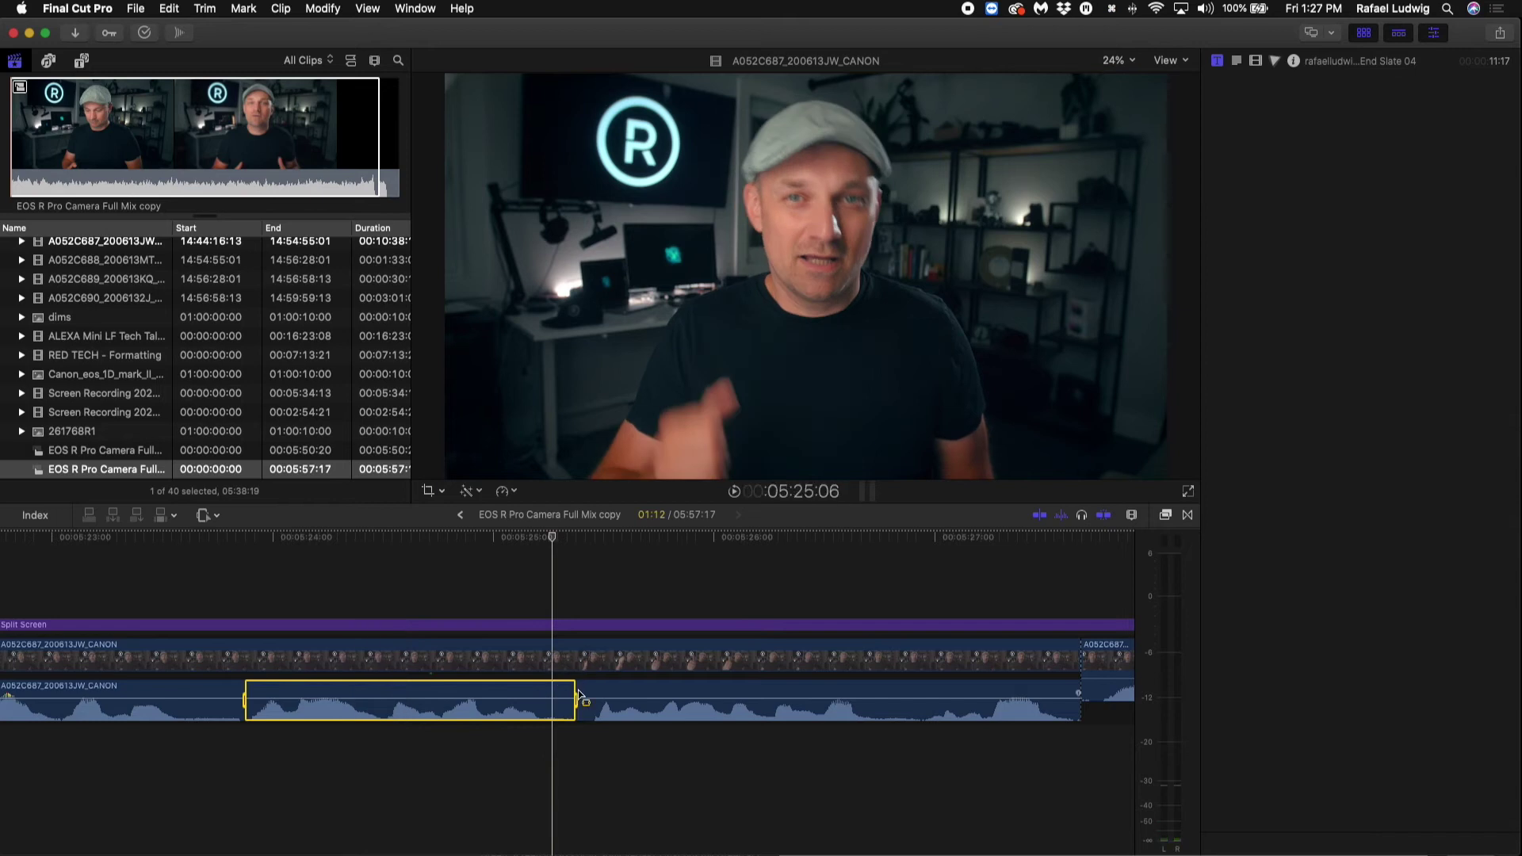
key(Delete)
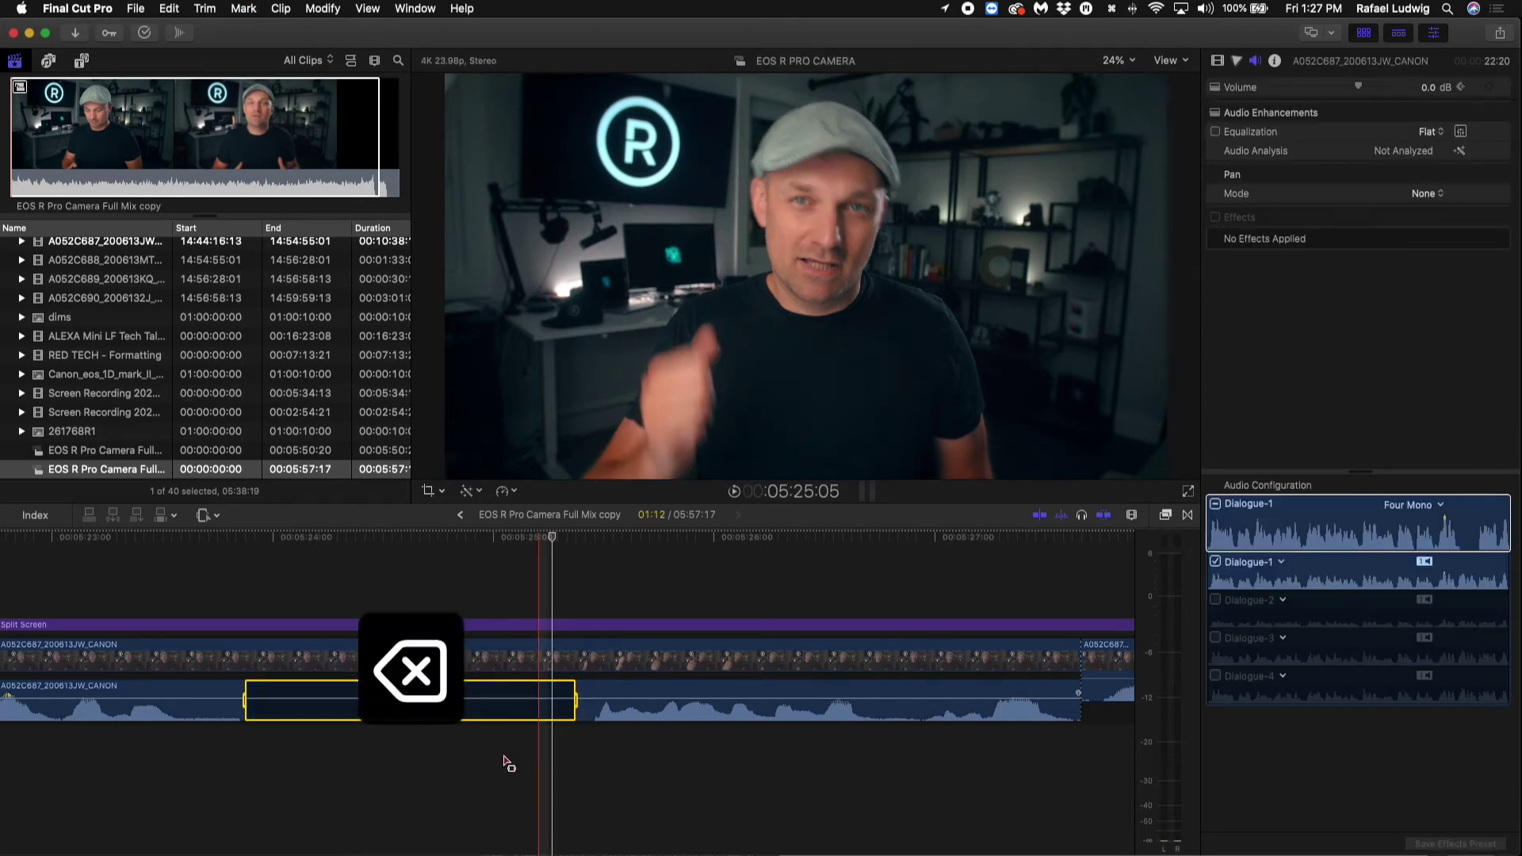
click(506, 764)
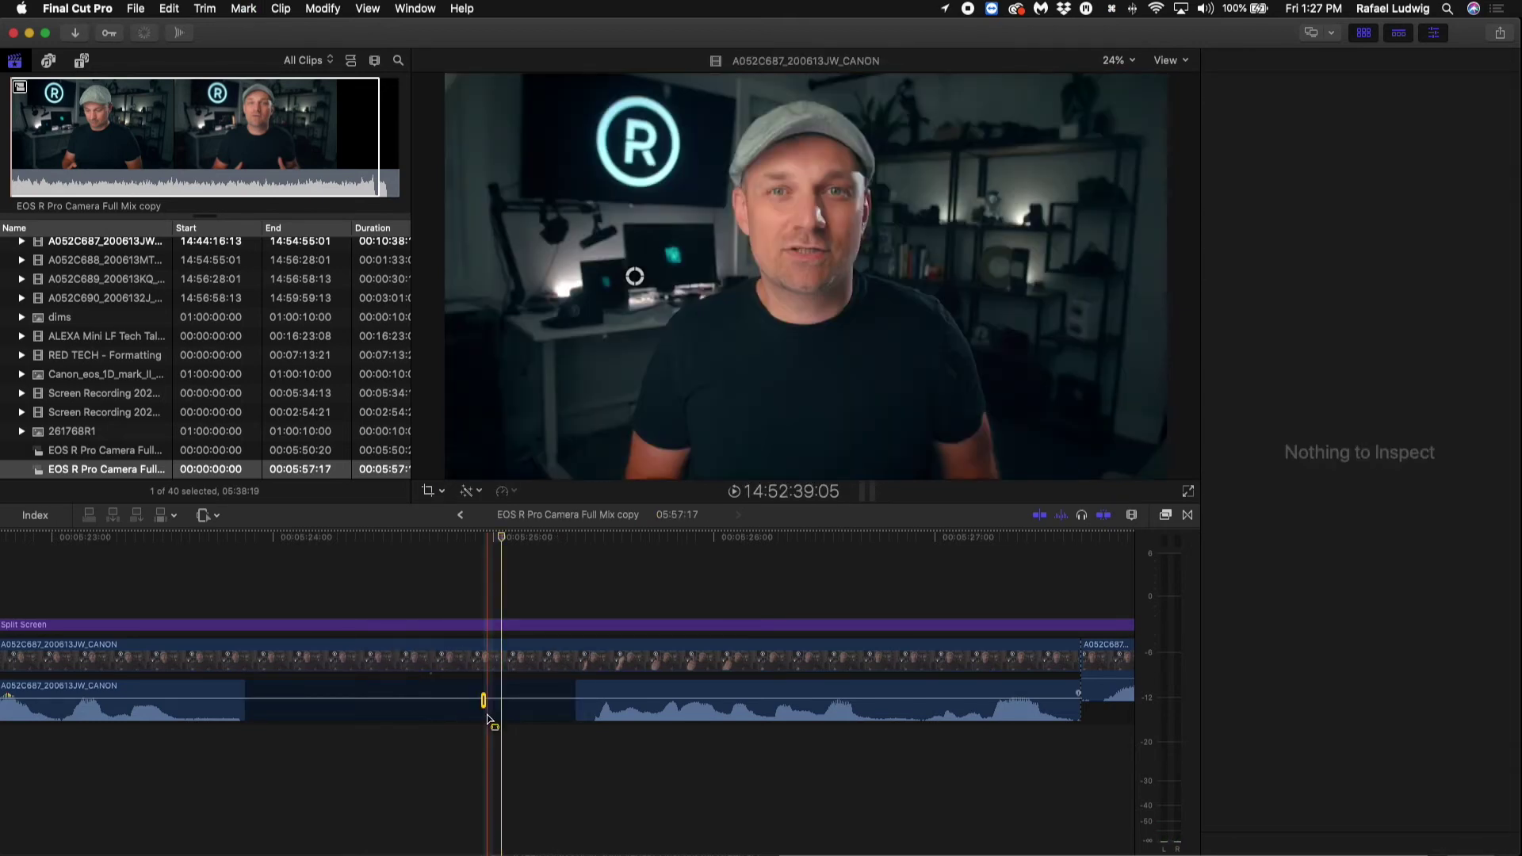
key(a)
click(529, 722)
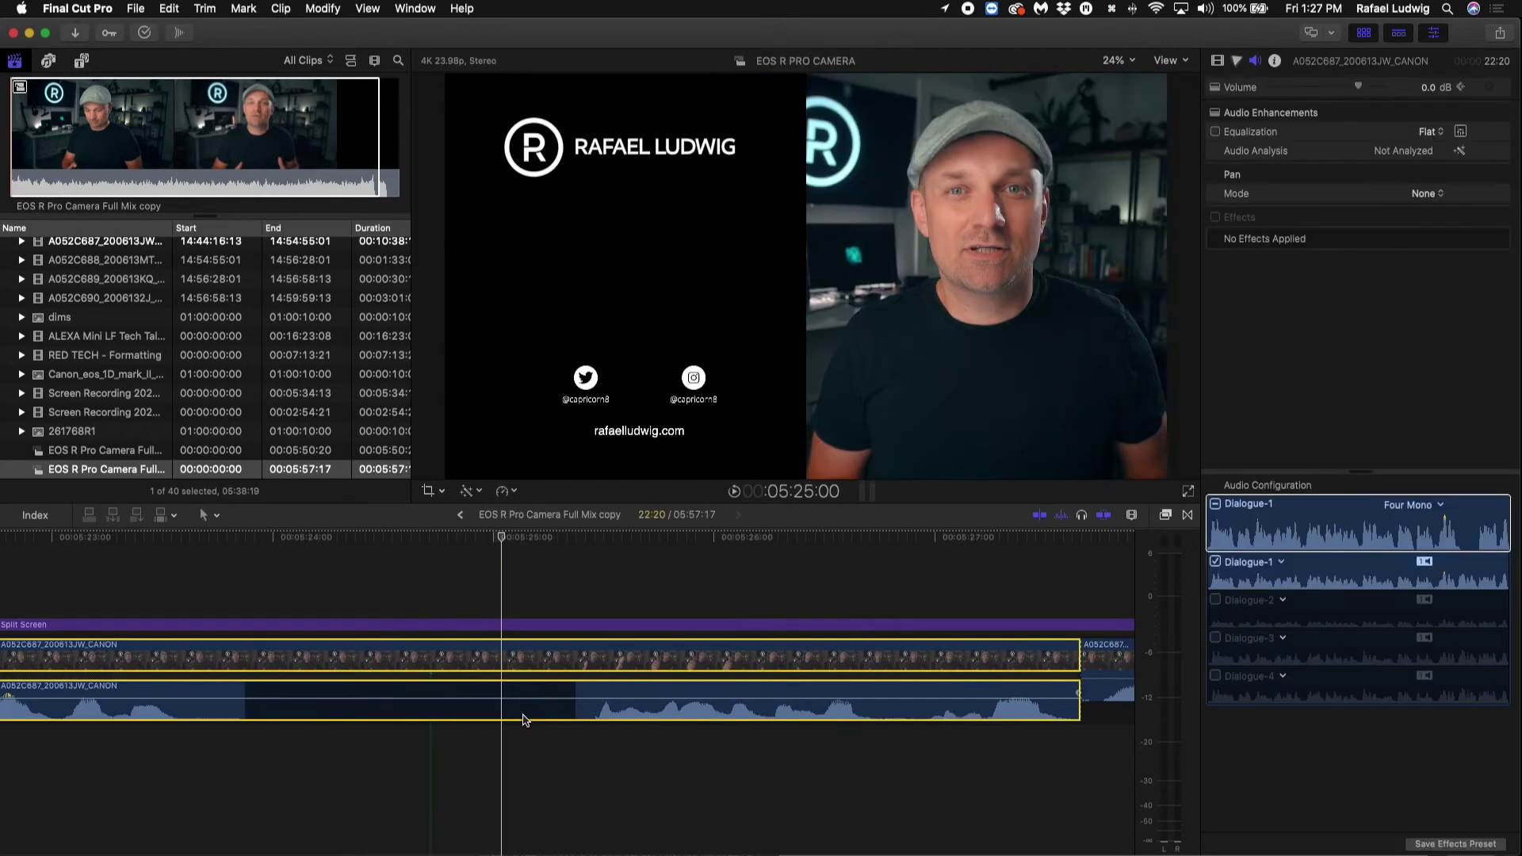
click(775, 696)
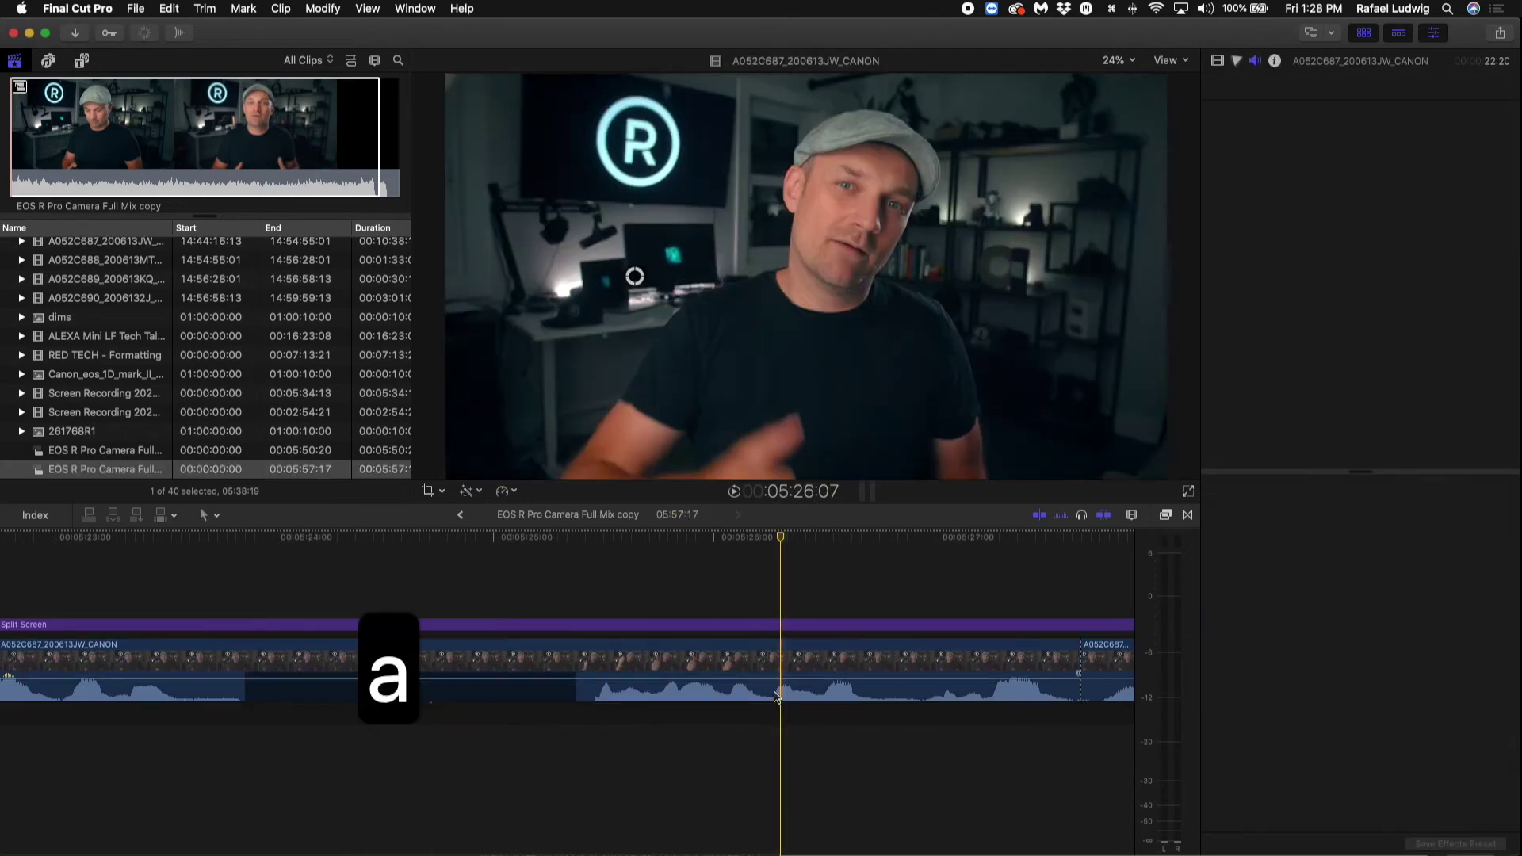
click(776, 696)
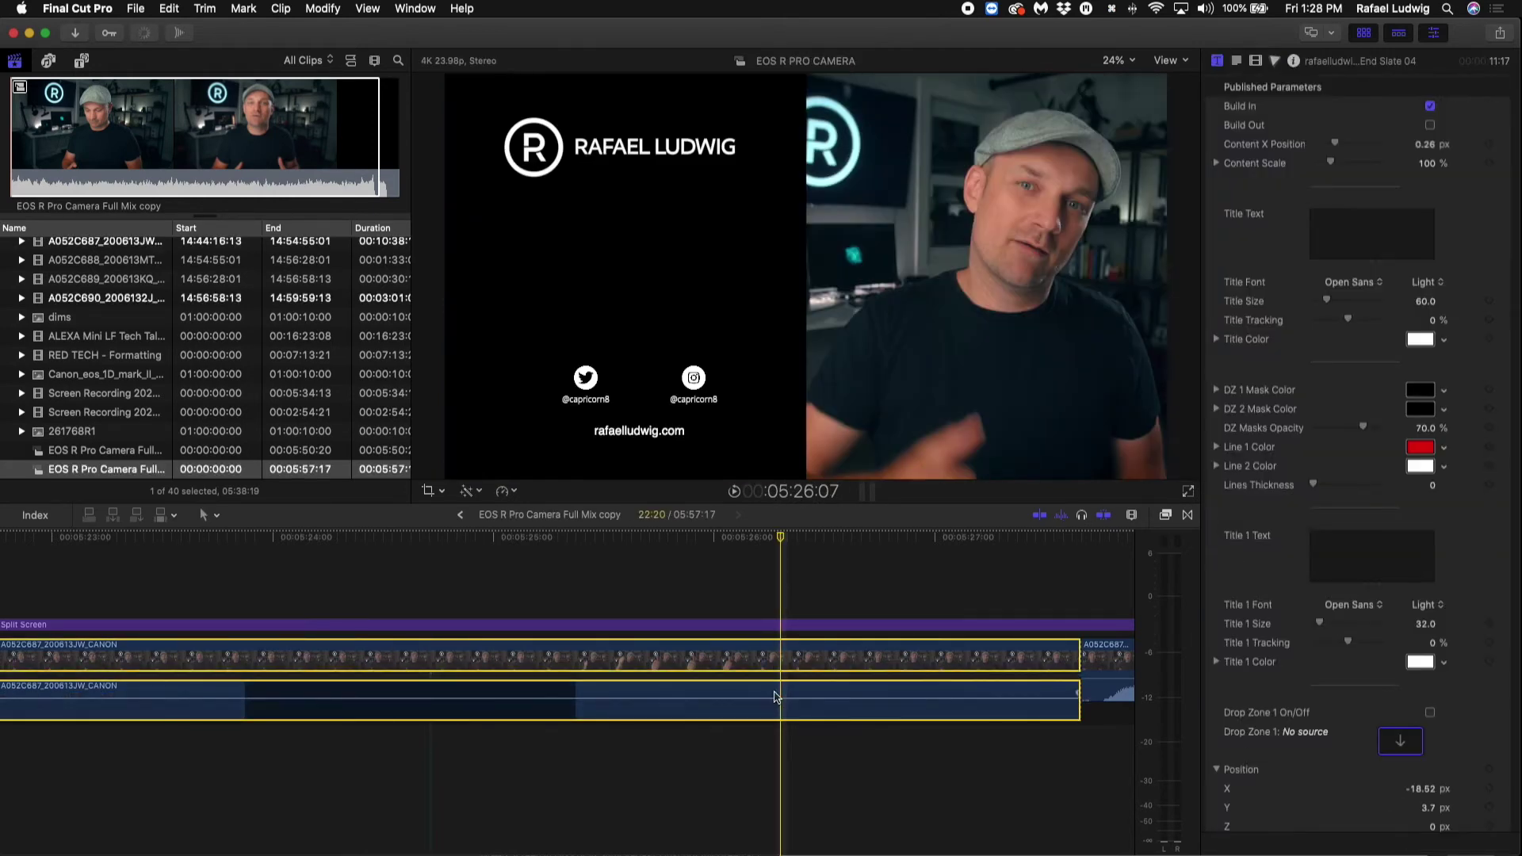
key(ctrl+s)
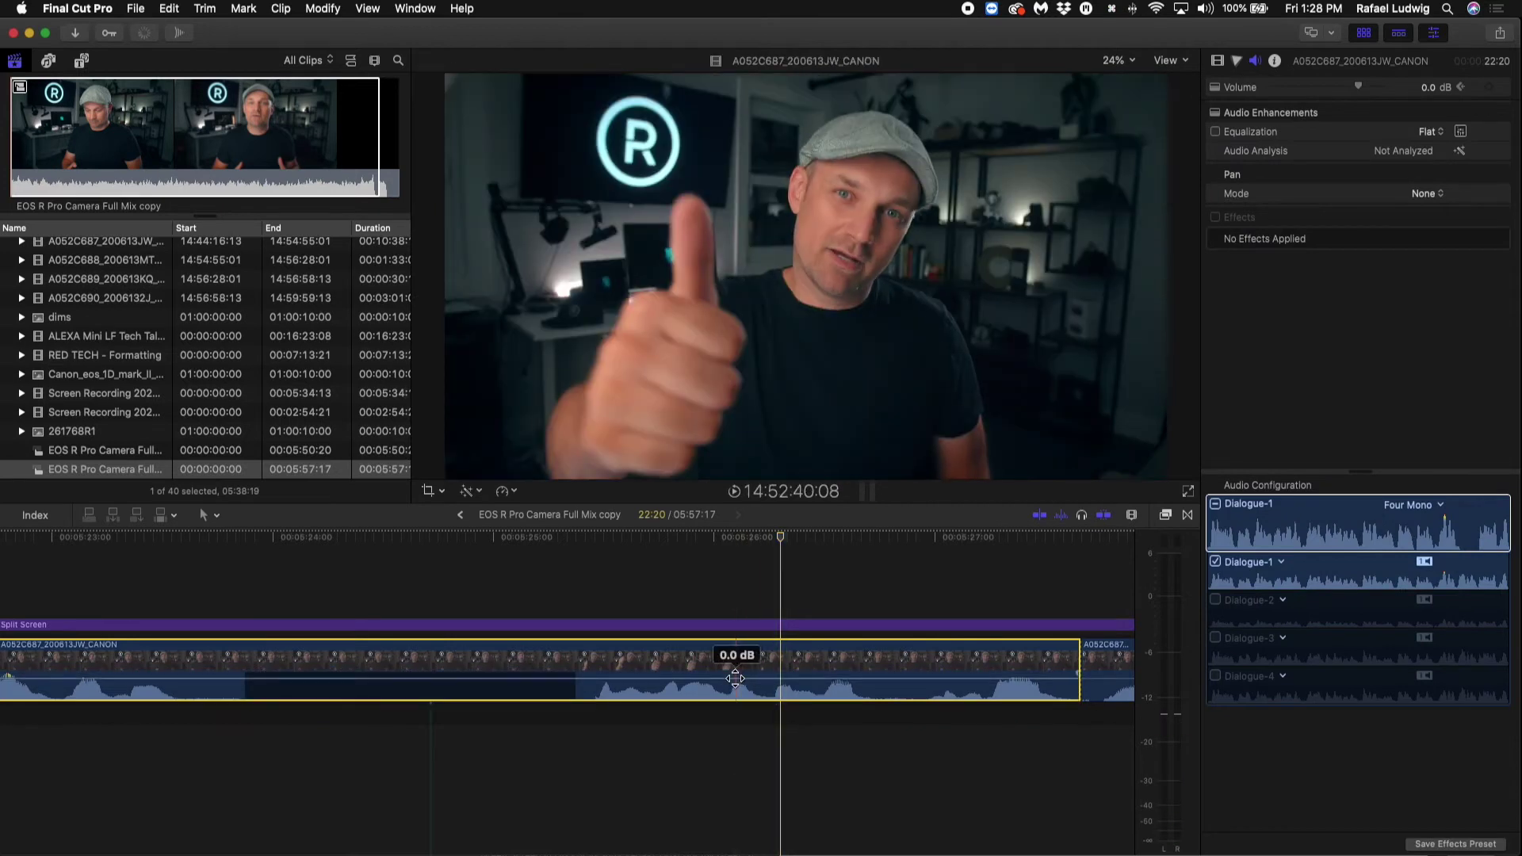
key(r)
drag(642, 673, 877, 672)
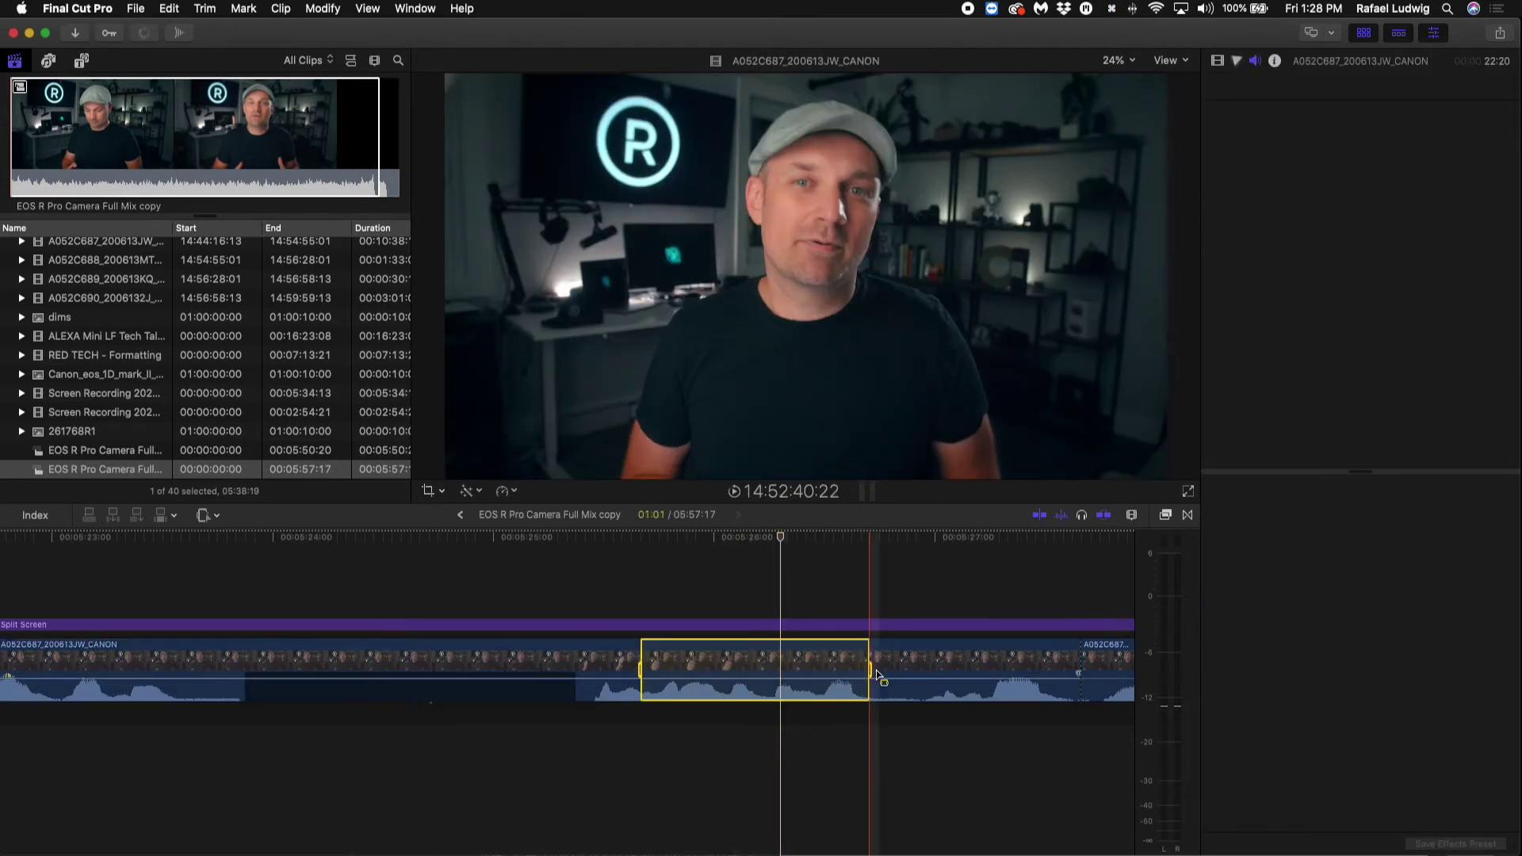
key(Delete)
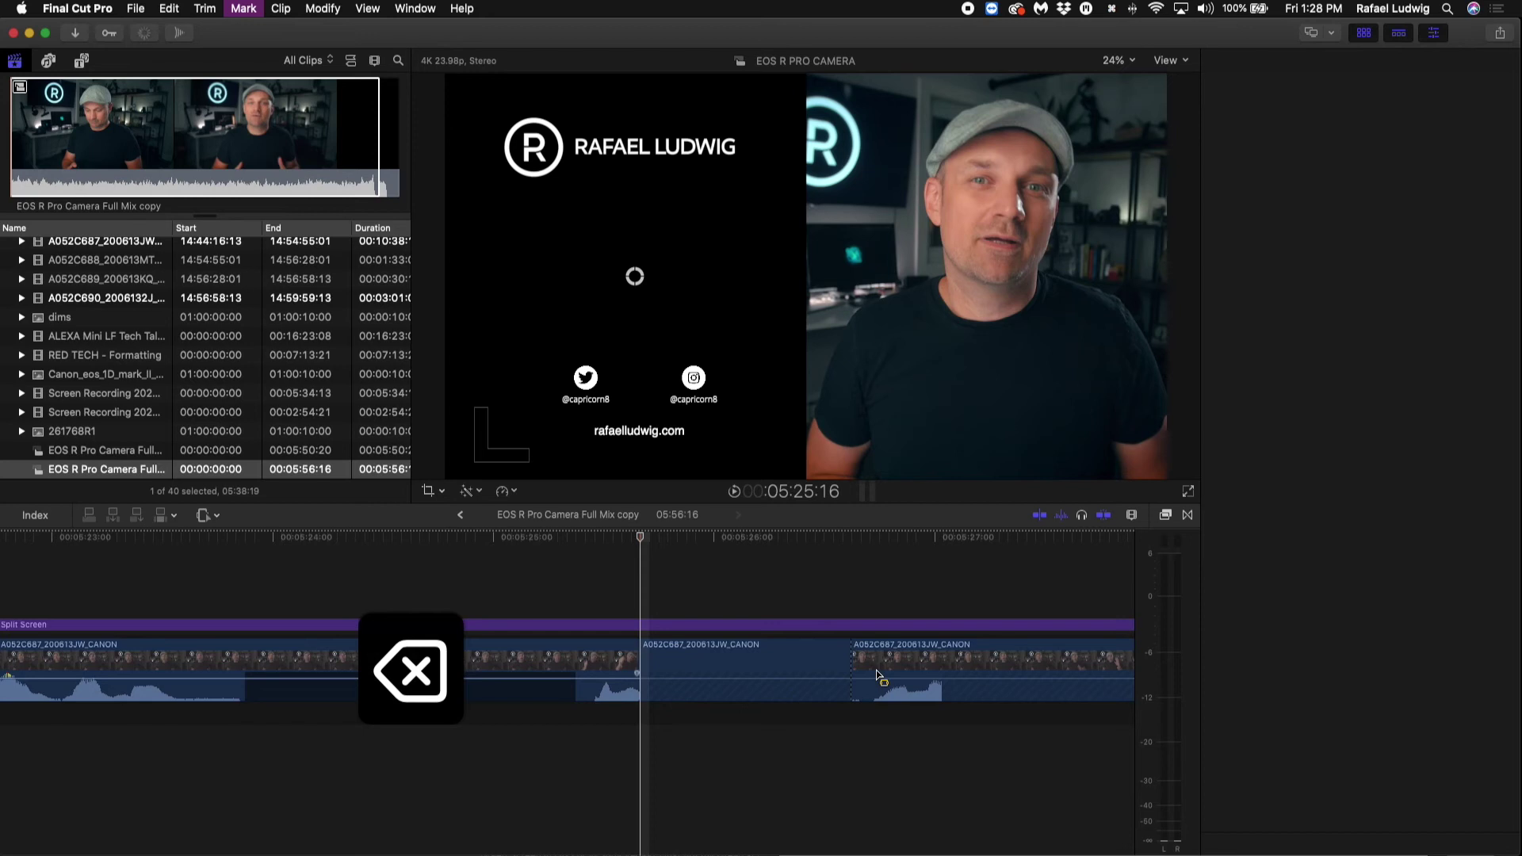
key(super+z)
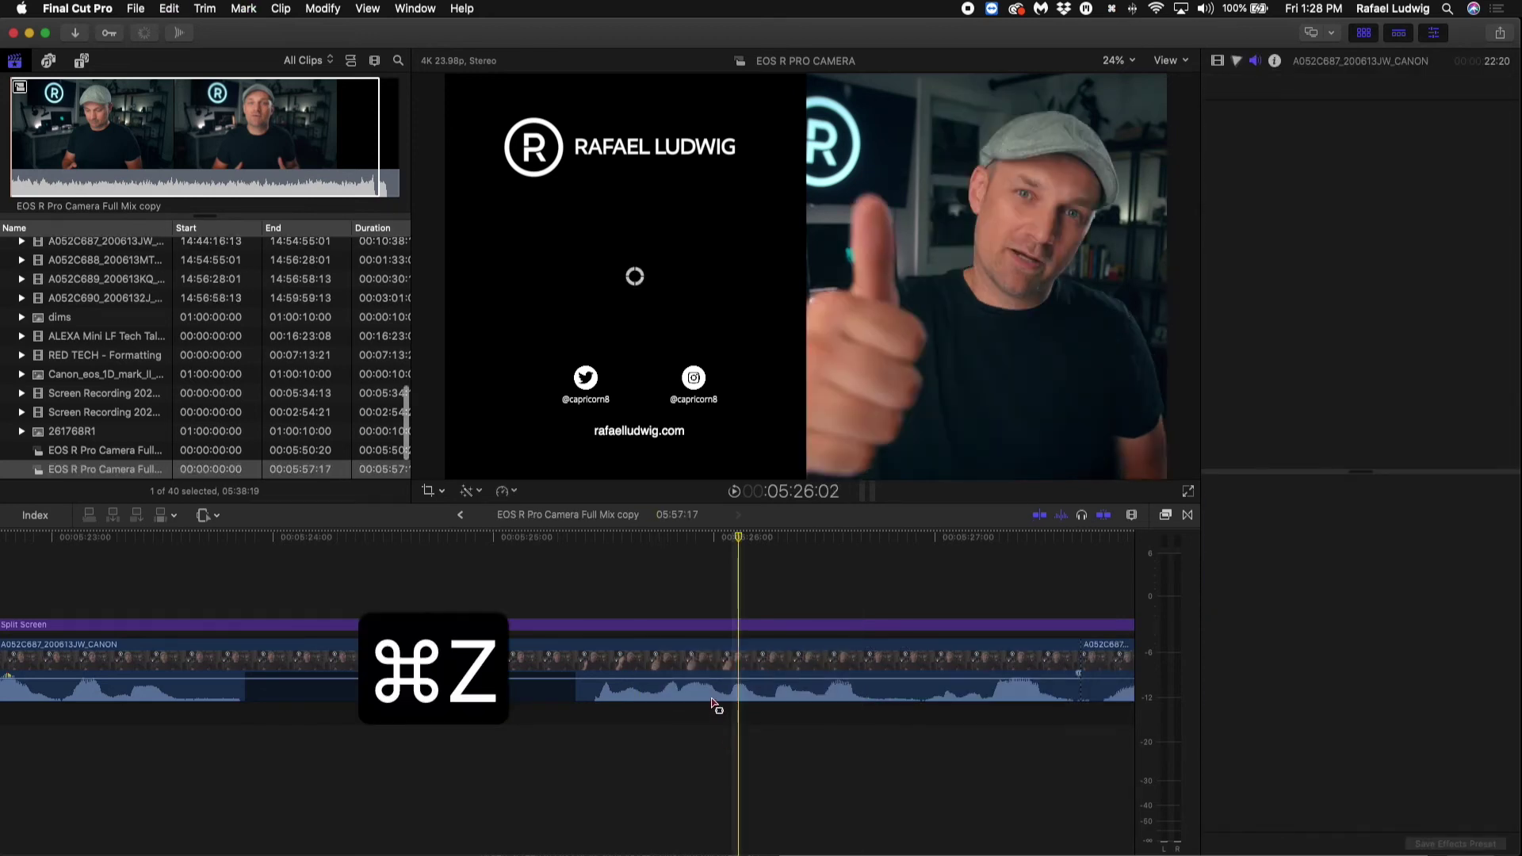
key(a)
click(711, 691)
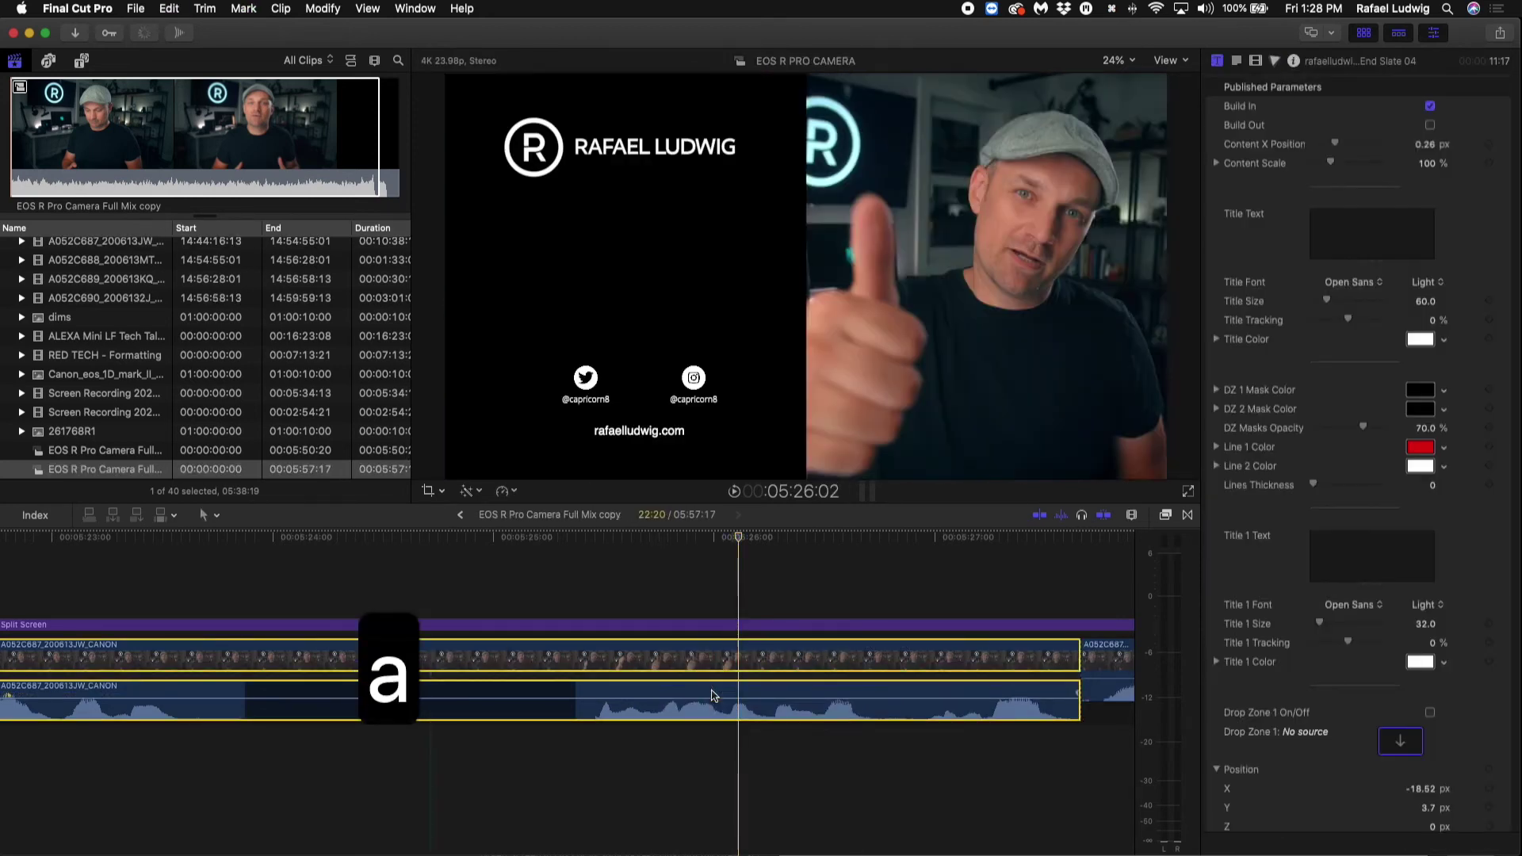
double_click(625, 707)
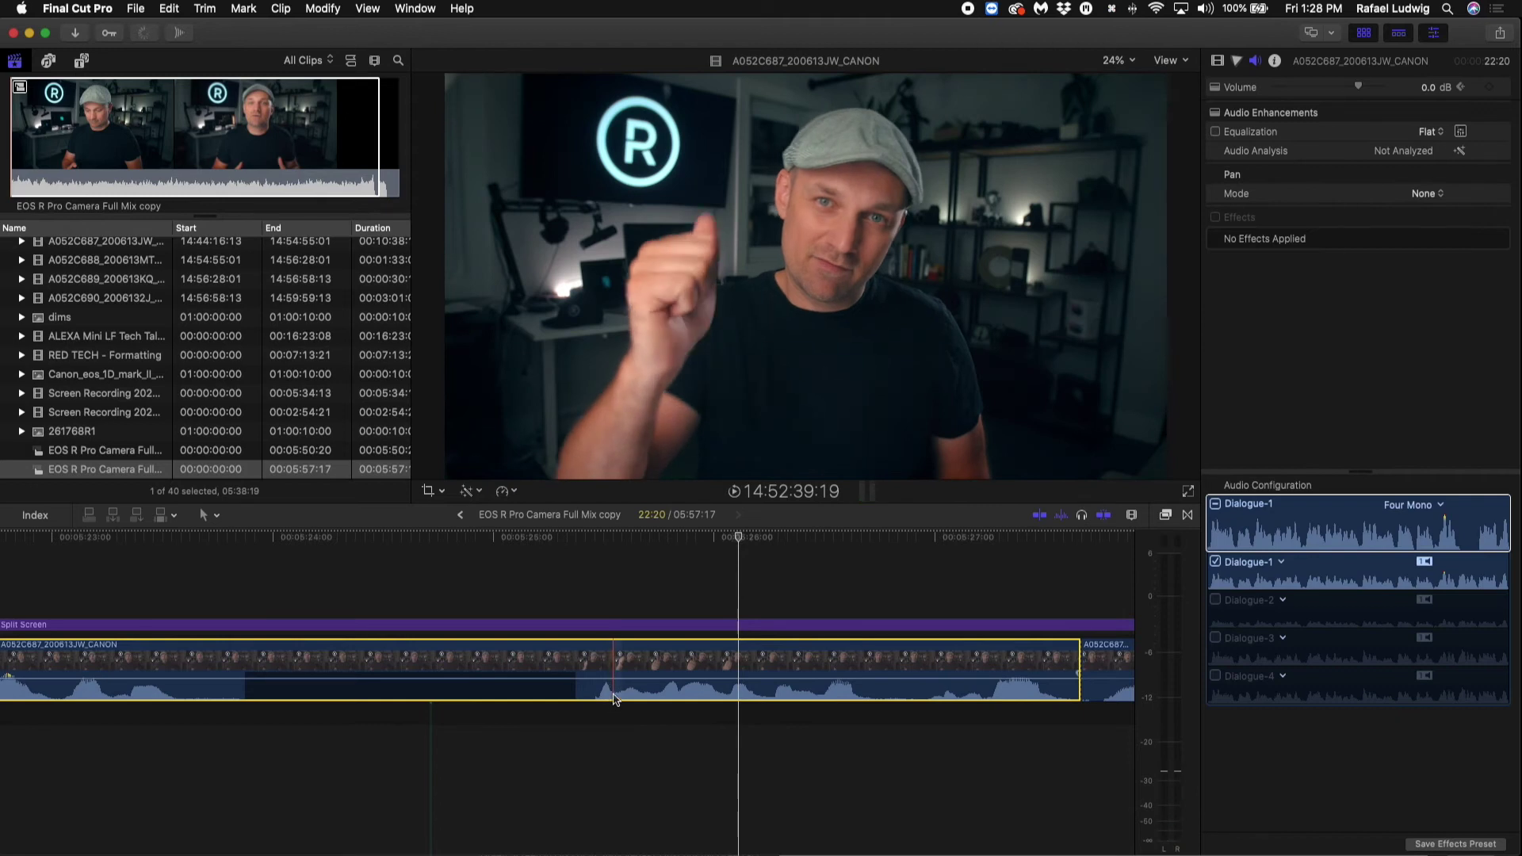
right_click(615, 661)
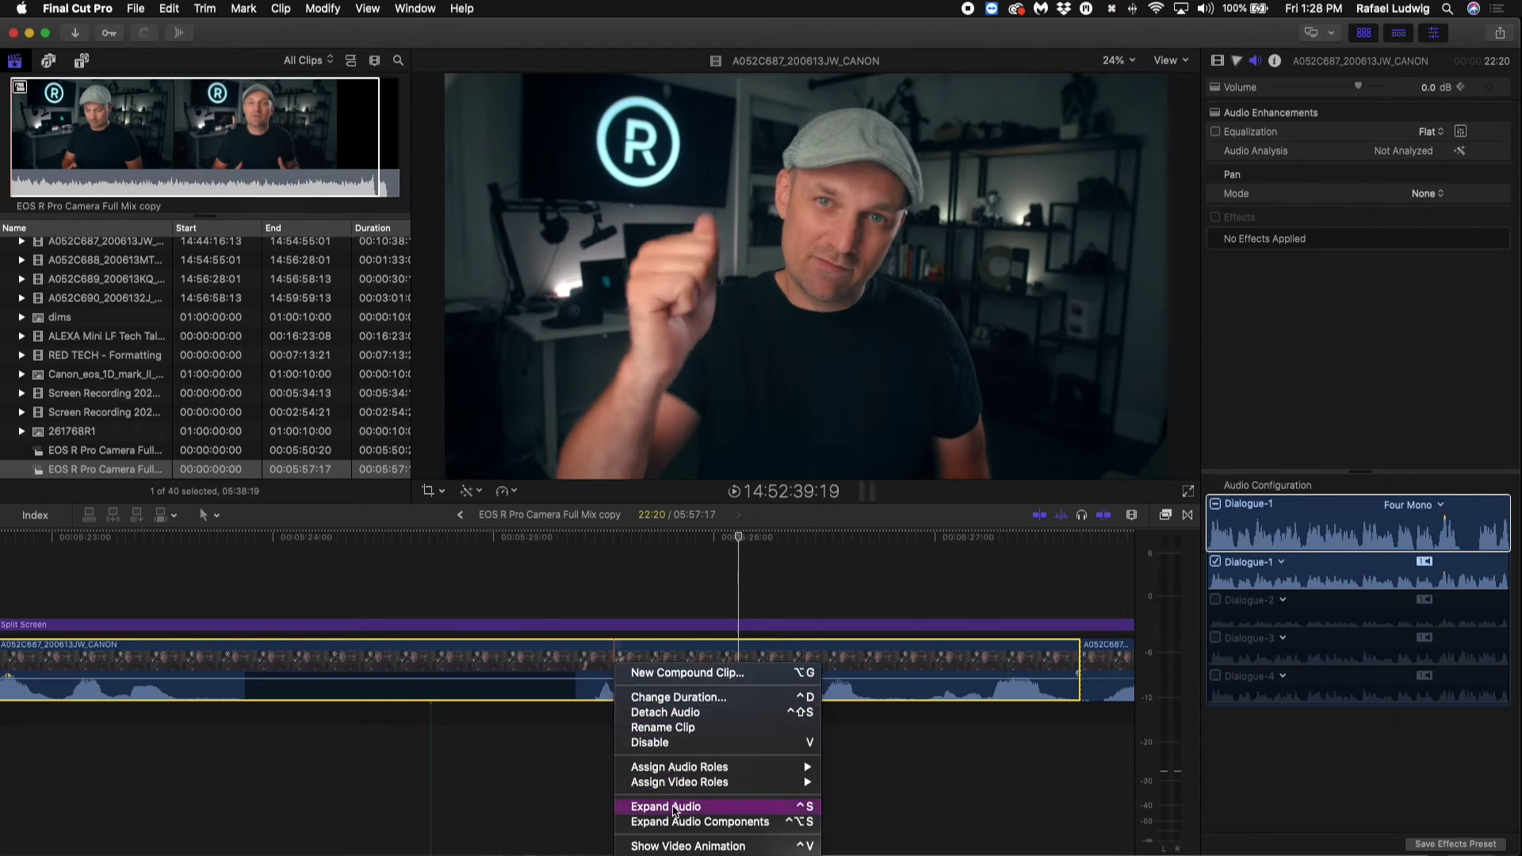
click(667, 806)
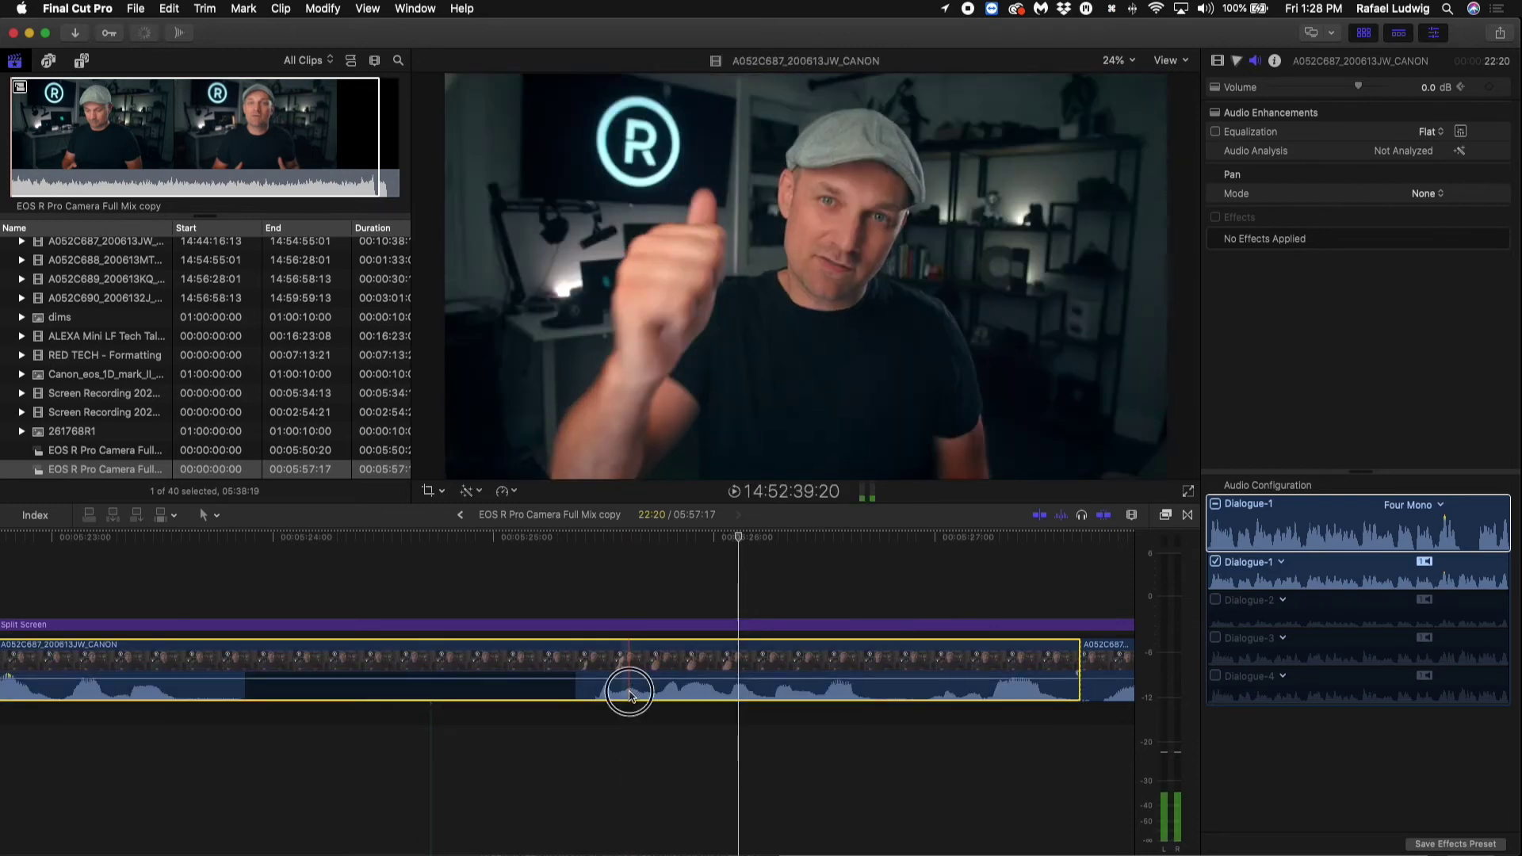
double_click(641, 691)
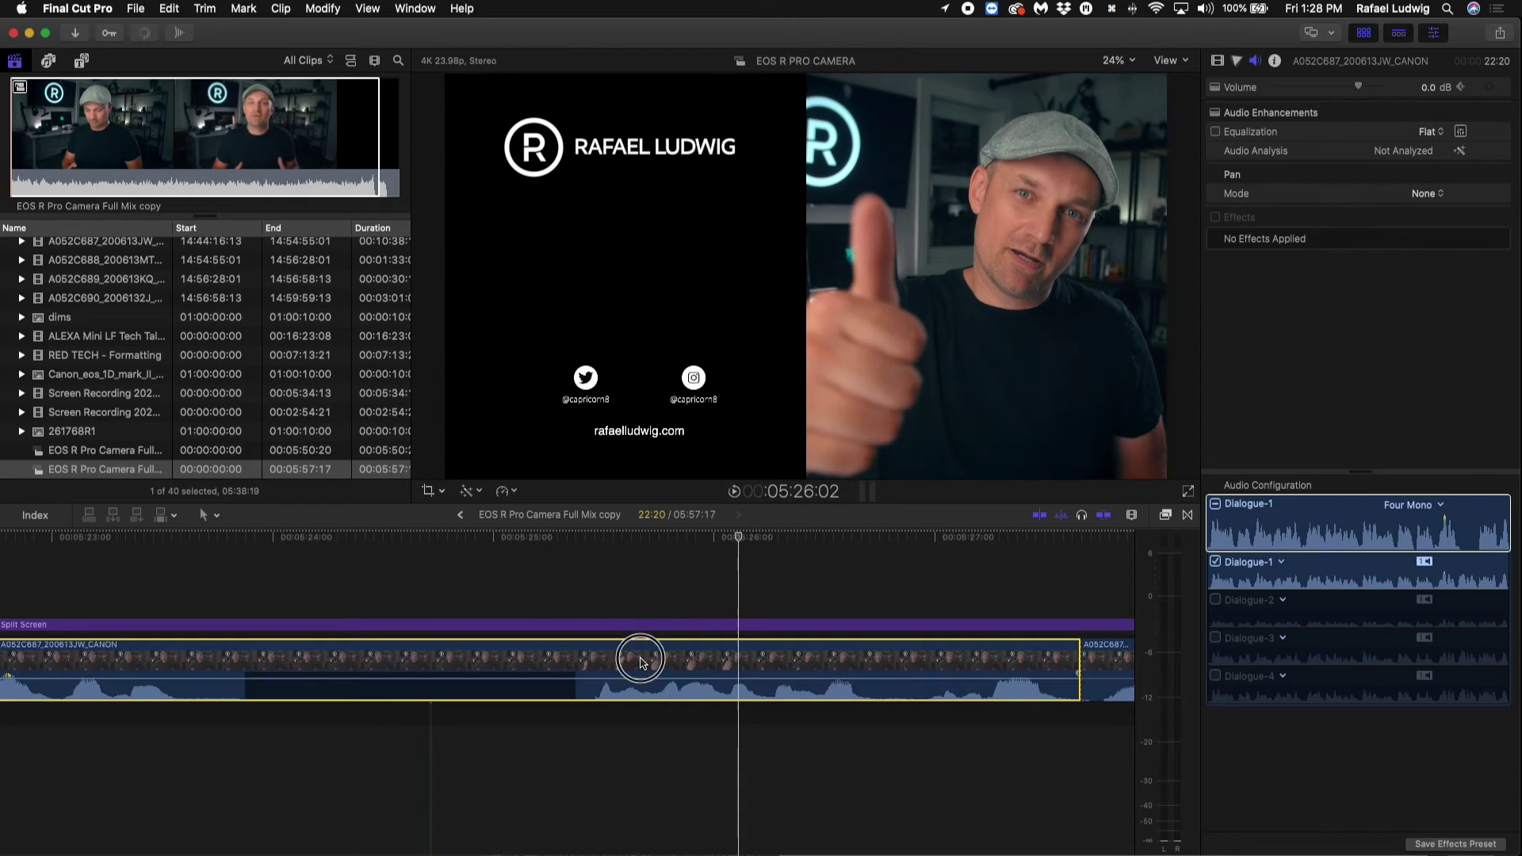
double_click(643, 688)
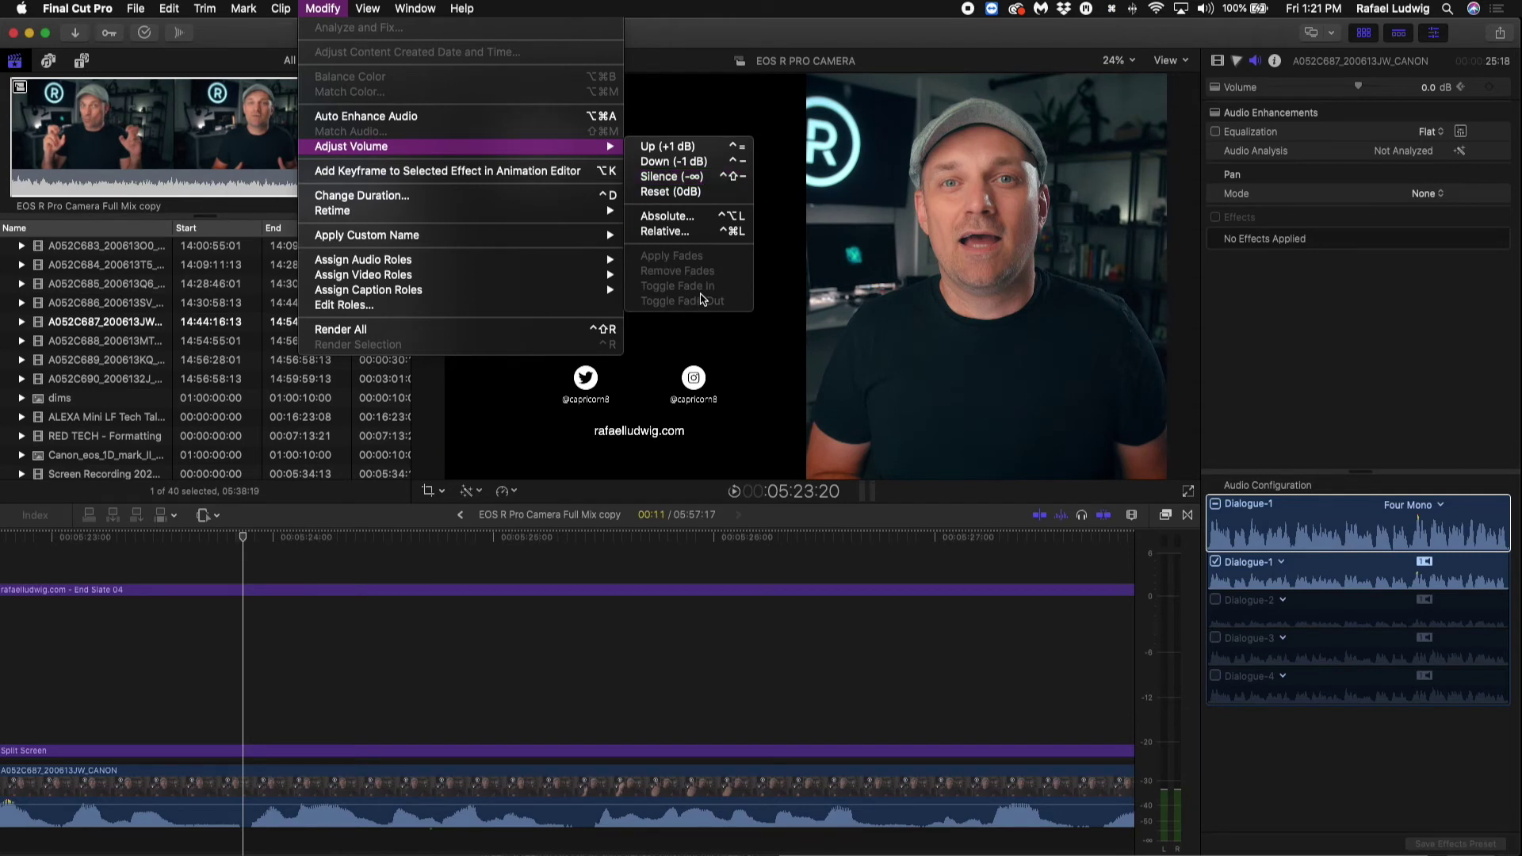
click(329, 727)
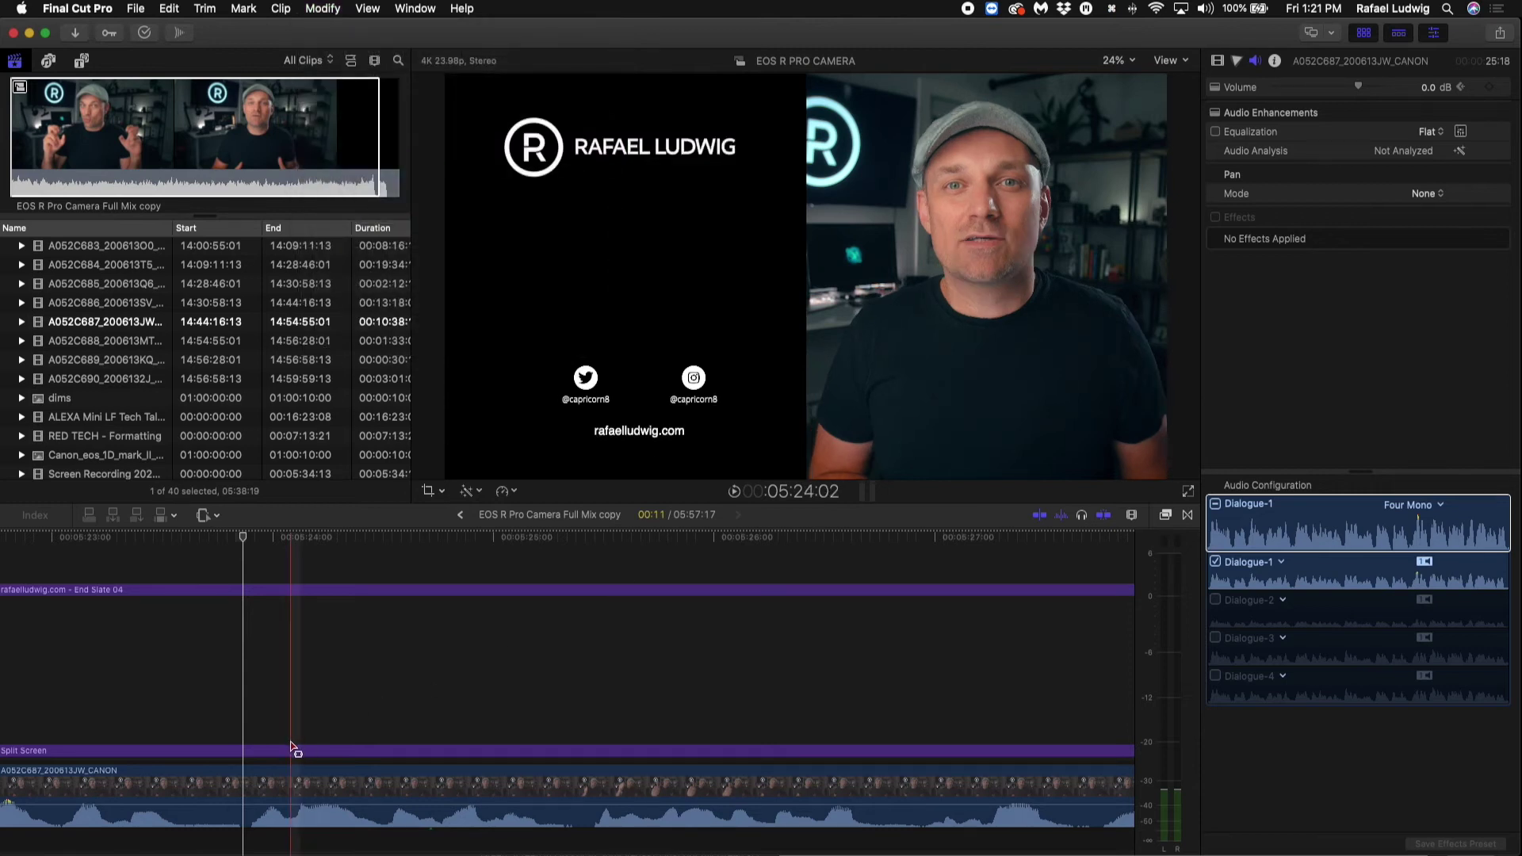
Step: Blade the bottom camera clip at four points
key(b)
click(253, 789)
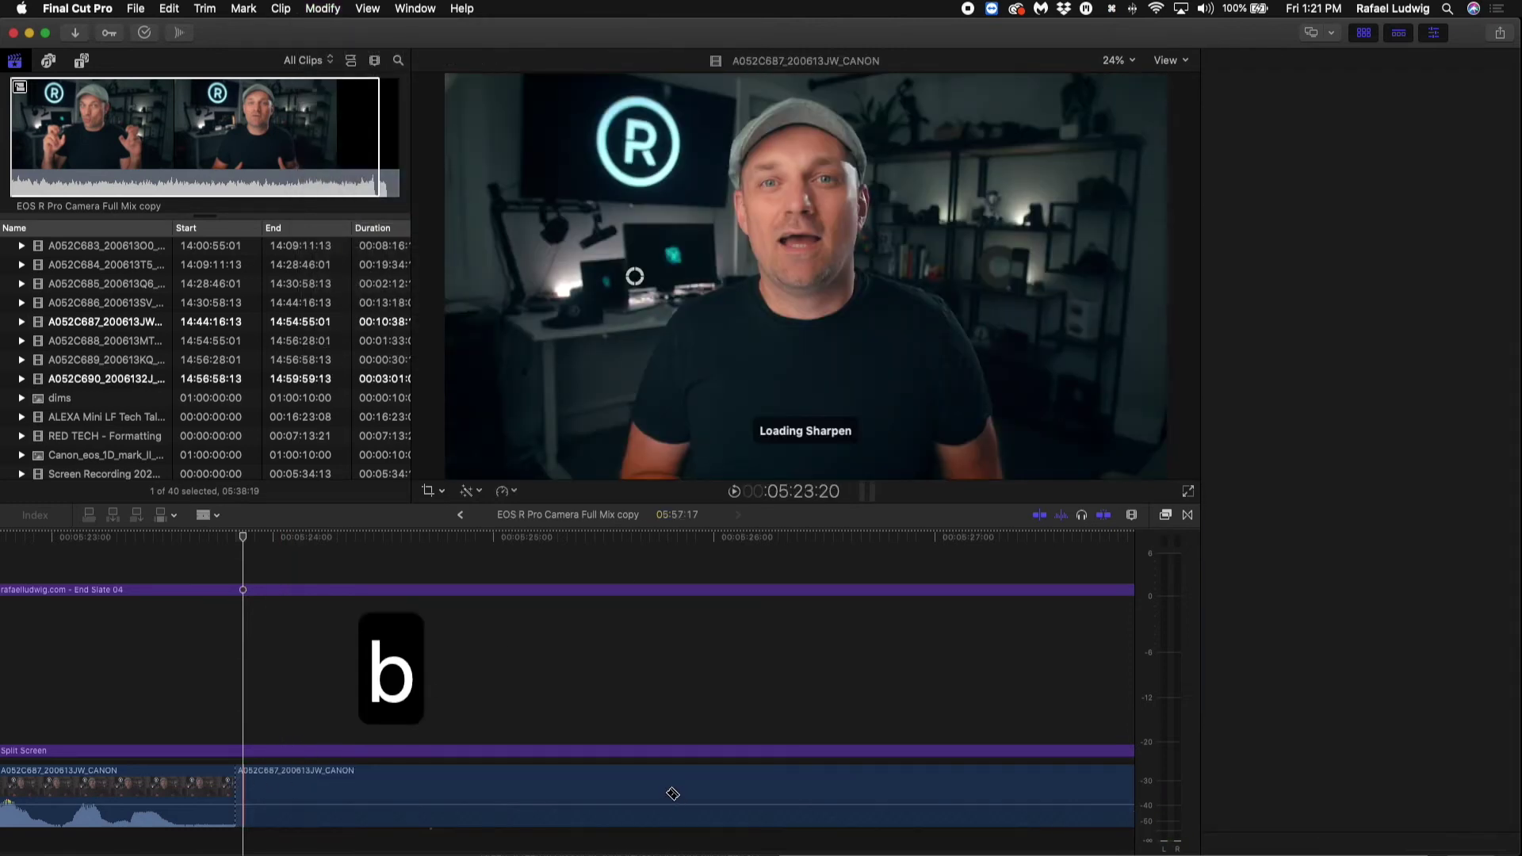
click(590, 789)
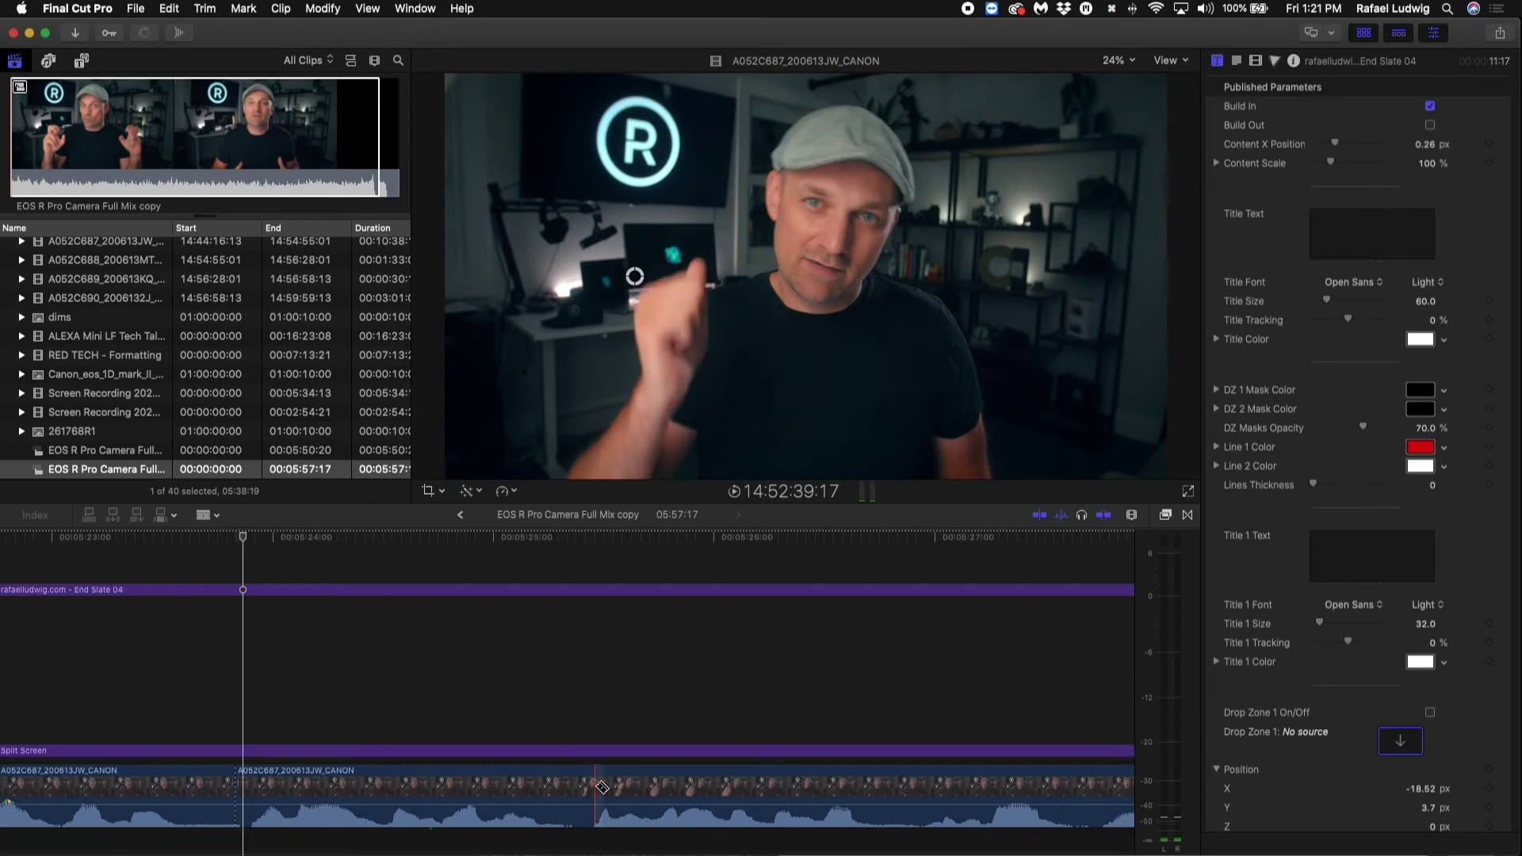
click(944, 786)
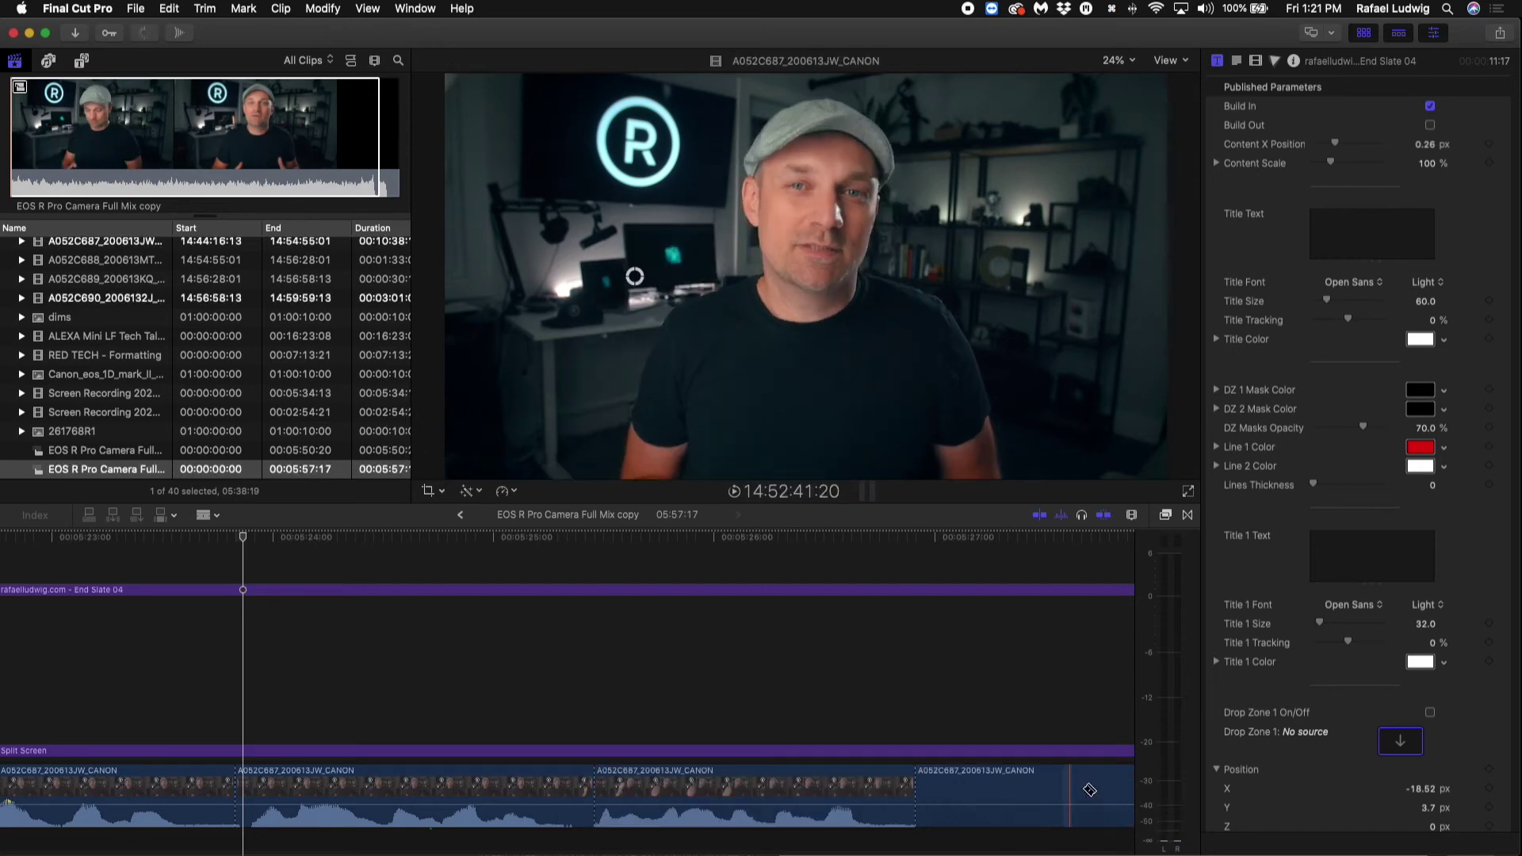
click(1092, 788)
Step: Select the second piece of the split clip with the Select tool
key(a)
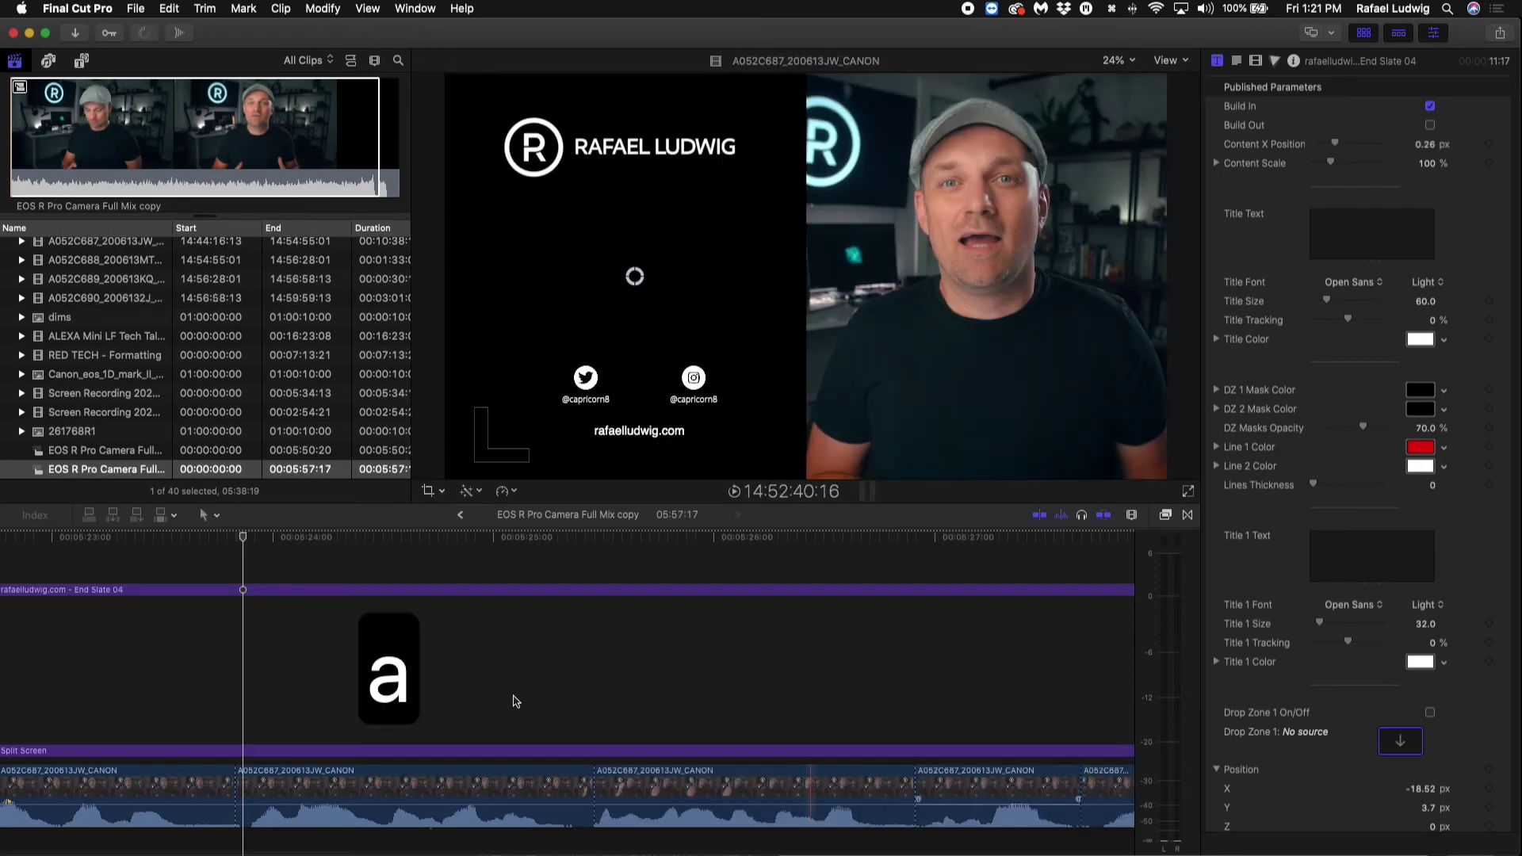
click(429, 789)
click(274, 789)
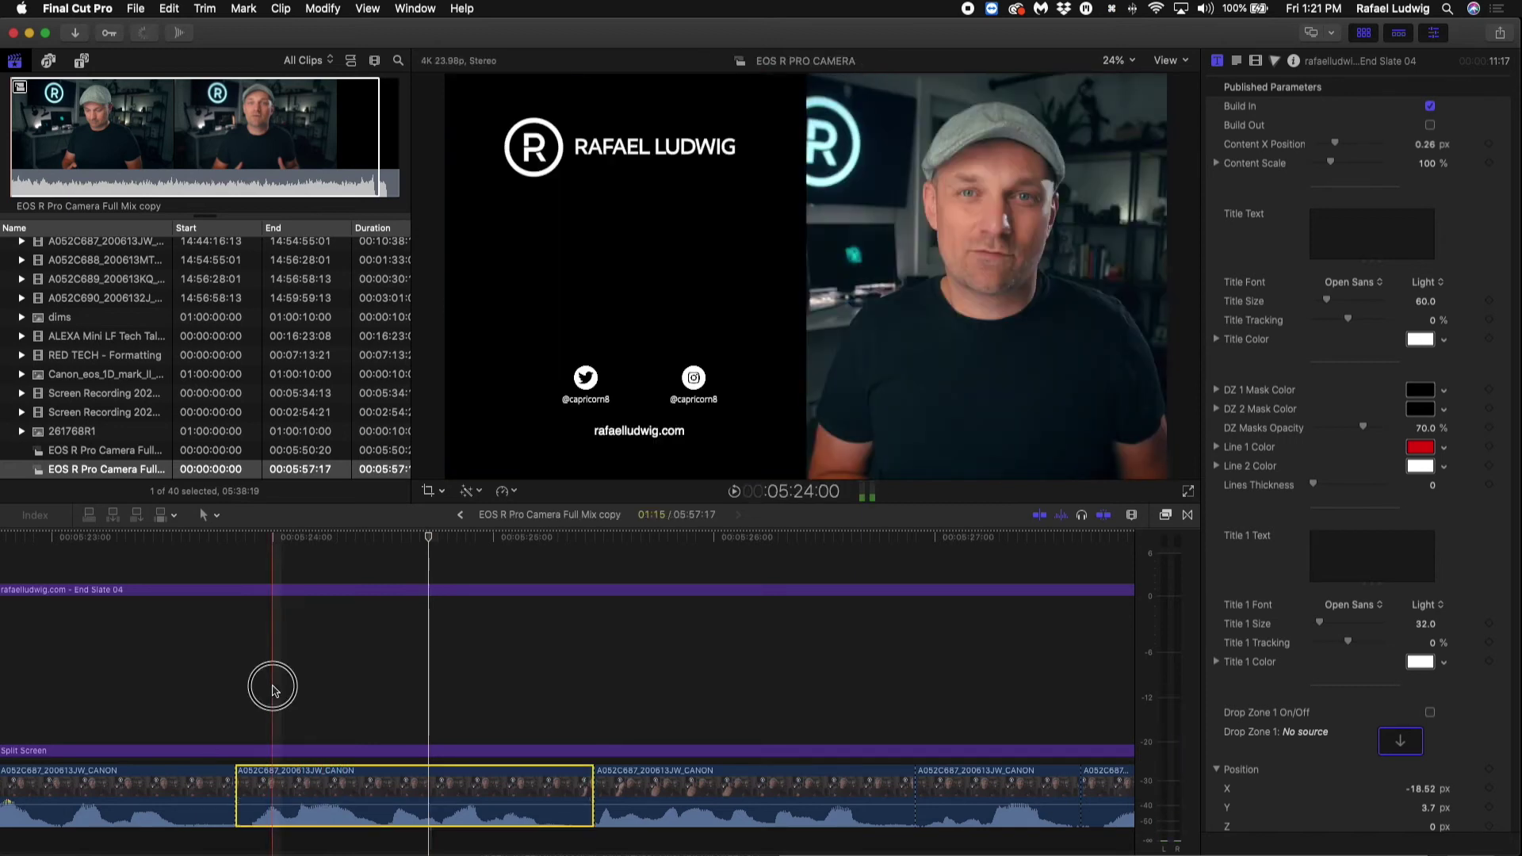
click(749, 791)
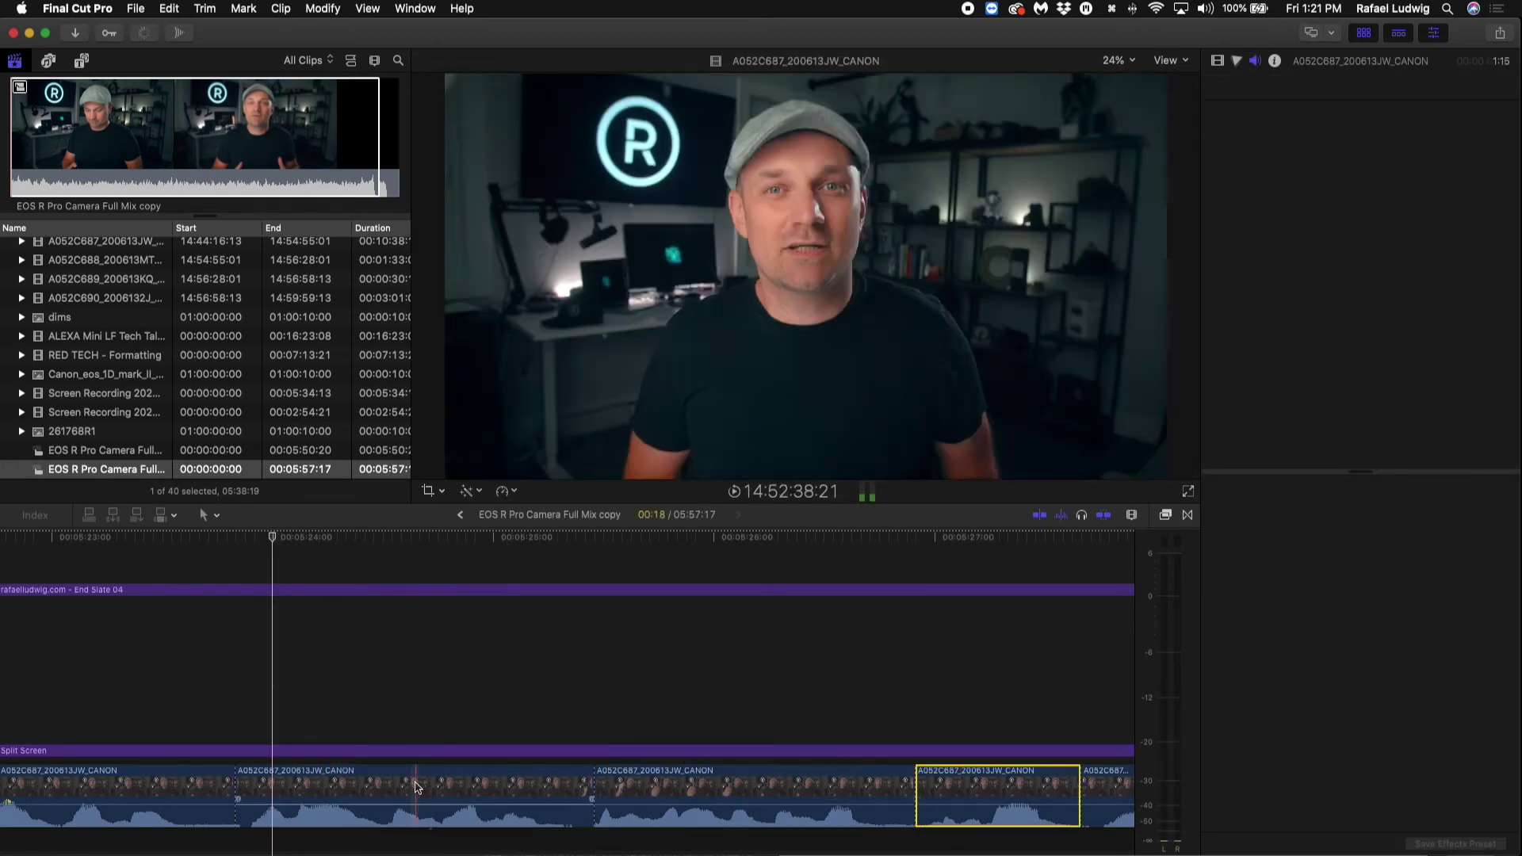
click(355, 793)
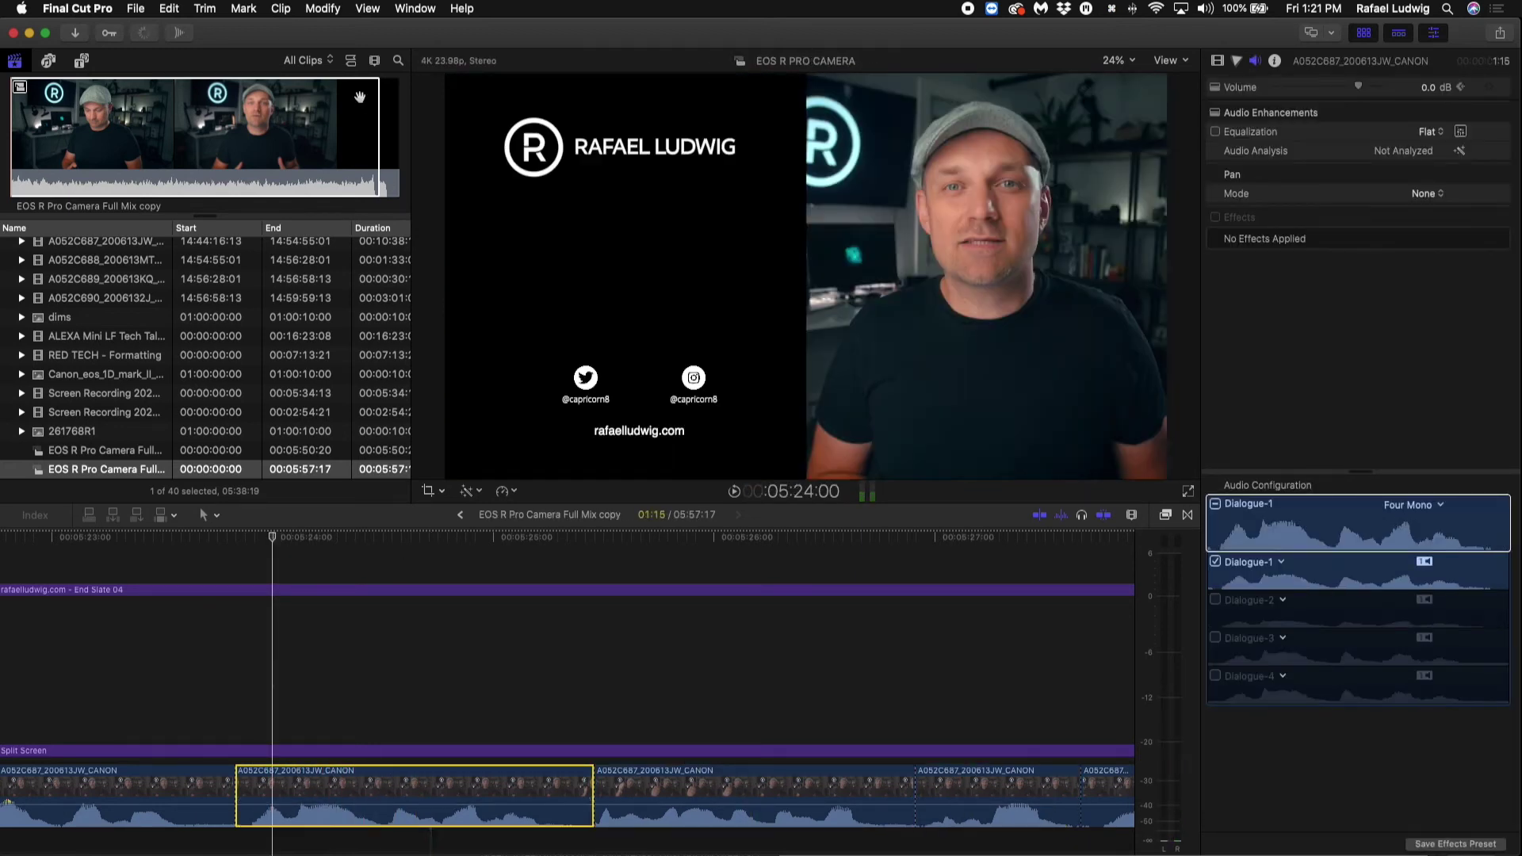
Step: Apply Audio Fades to the second camera-clip piece, then toggle its fade-in
click(322, 8)
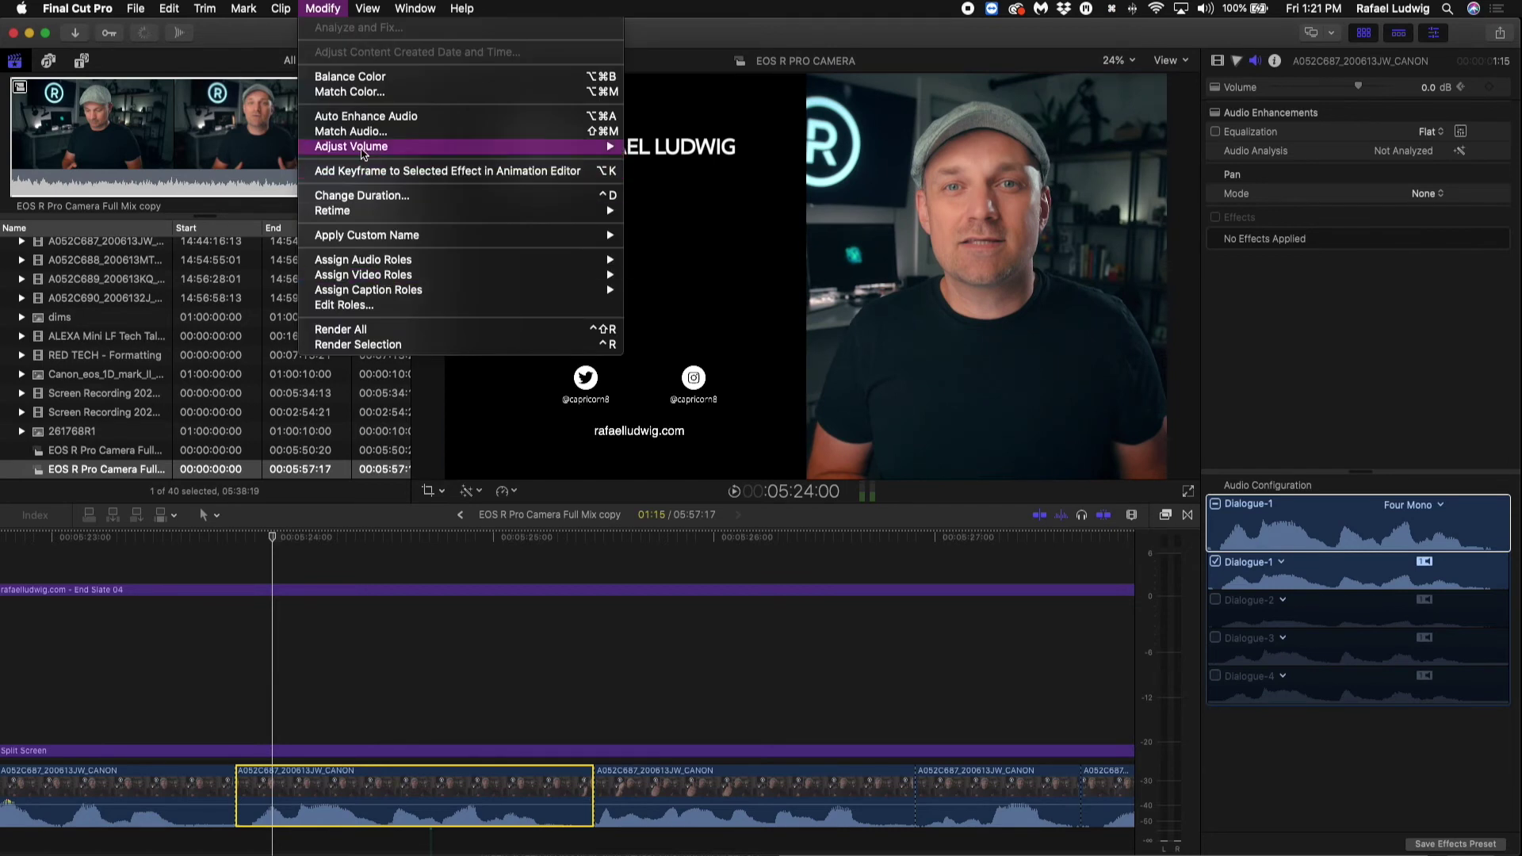
mouse_move(351, 146)
click(672, 256)
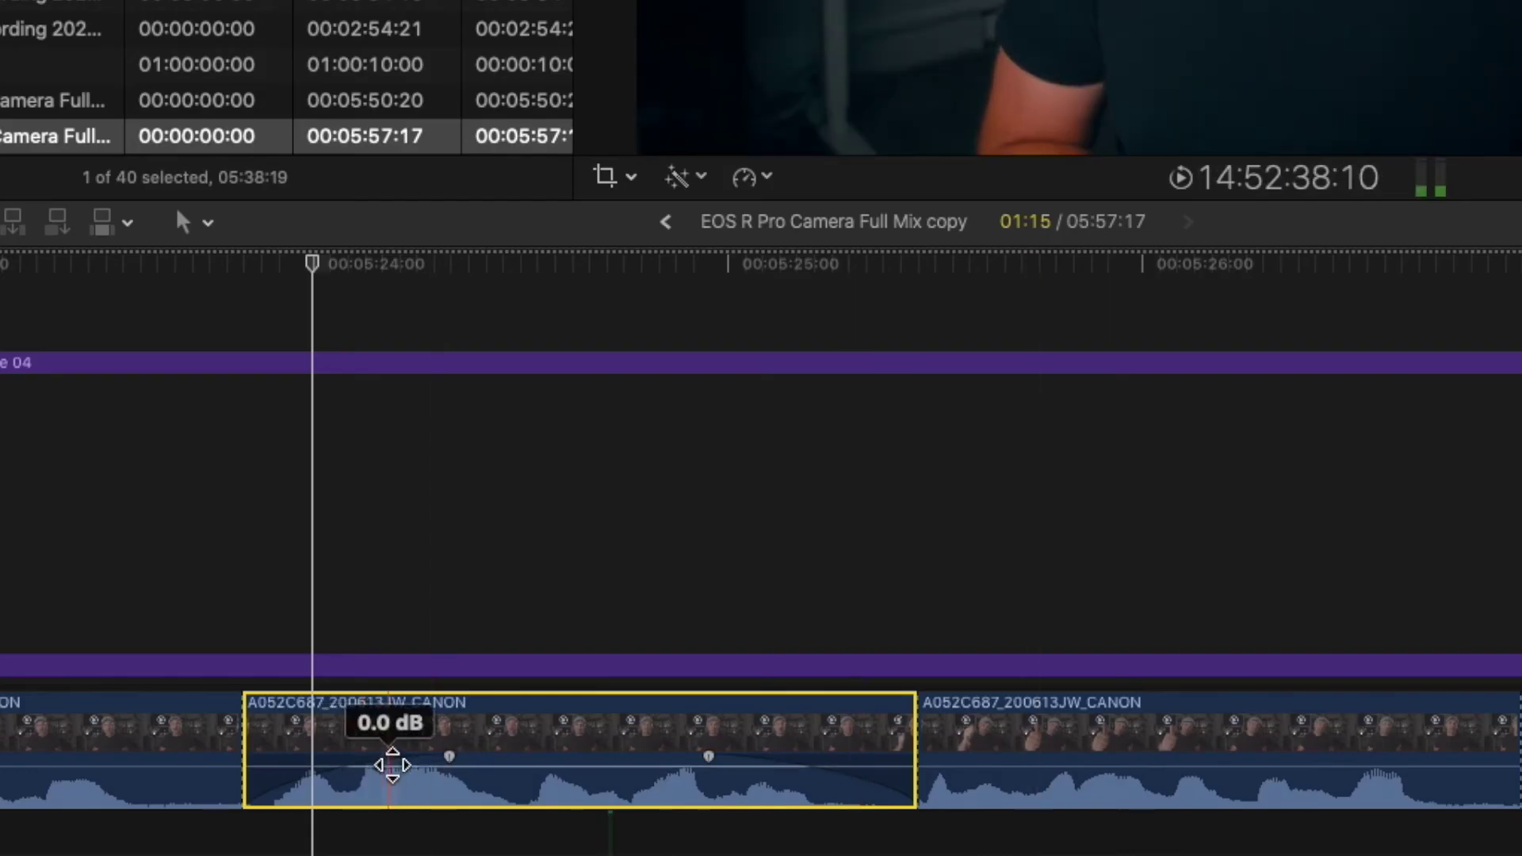
alt+click(449, 750)
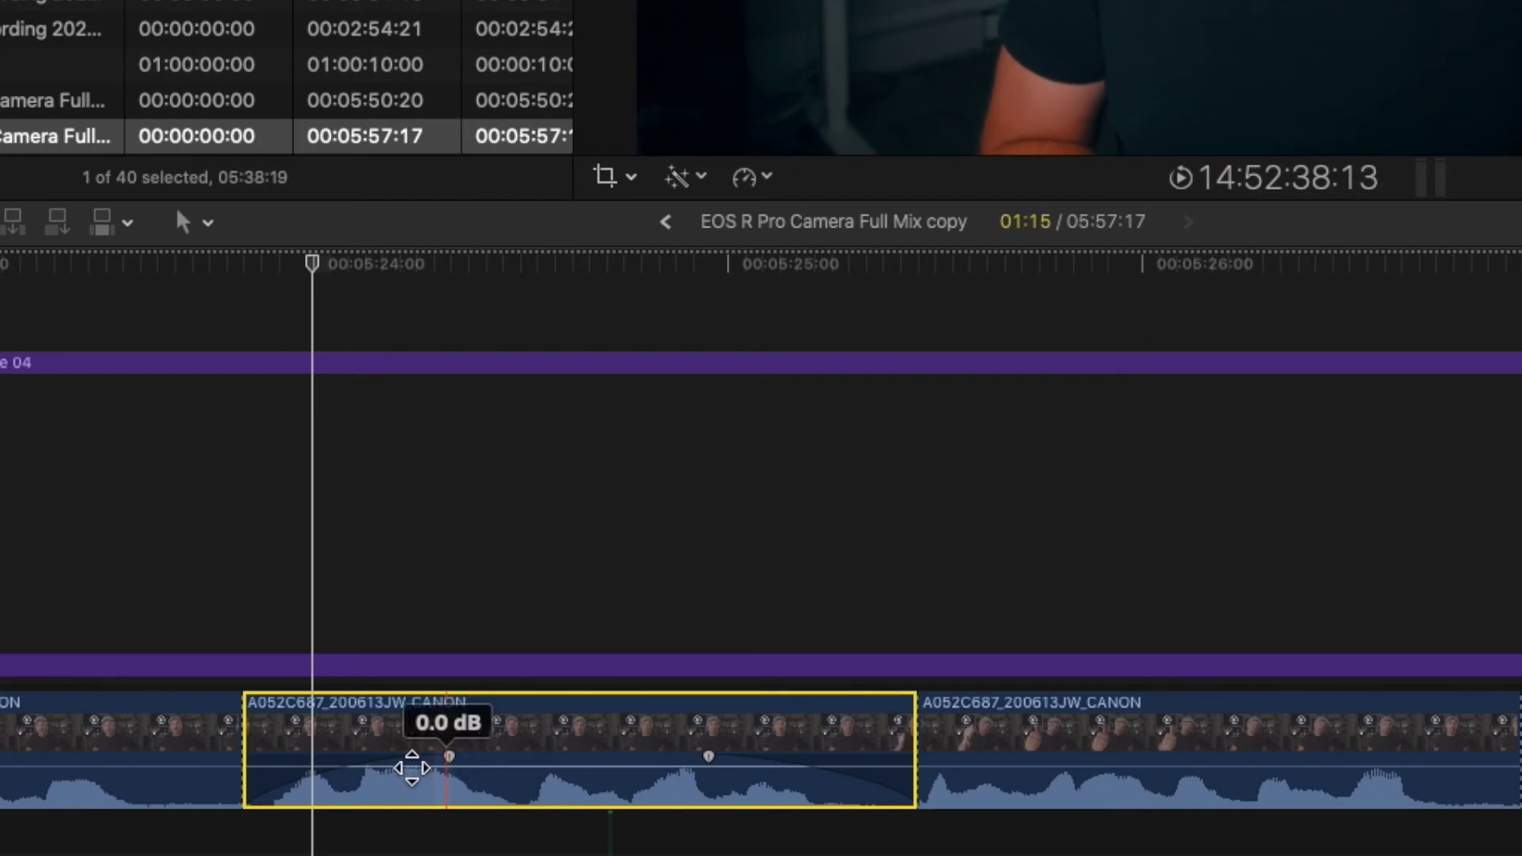
alt+click(708, 757)
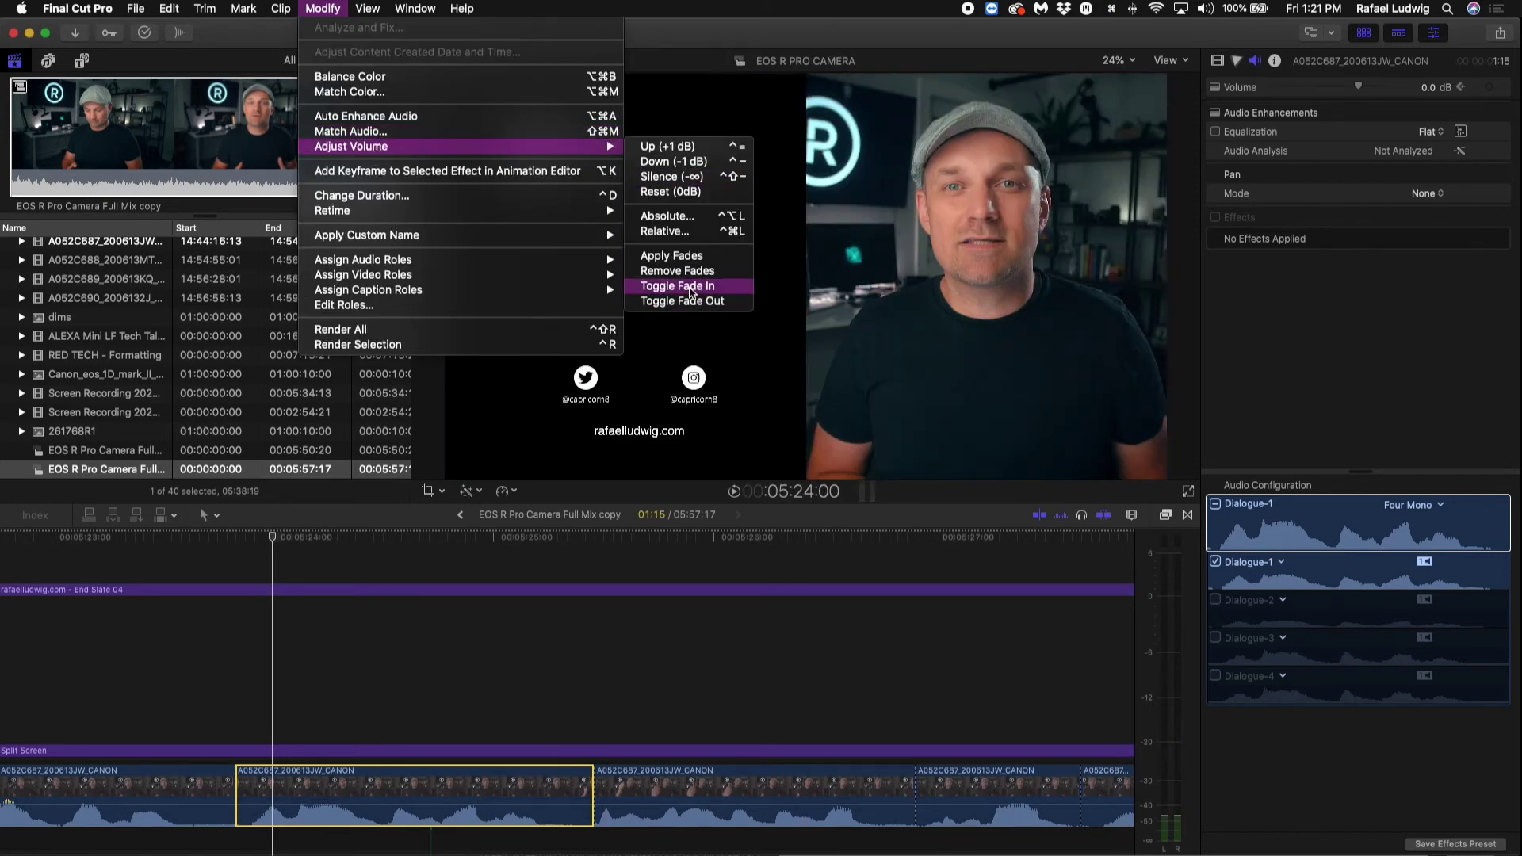
click(693, 287)
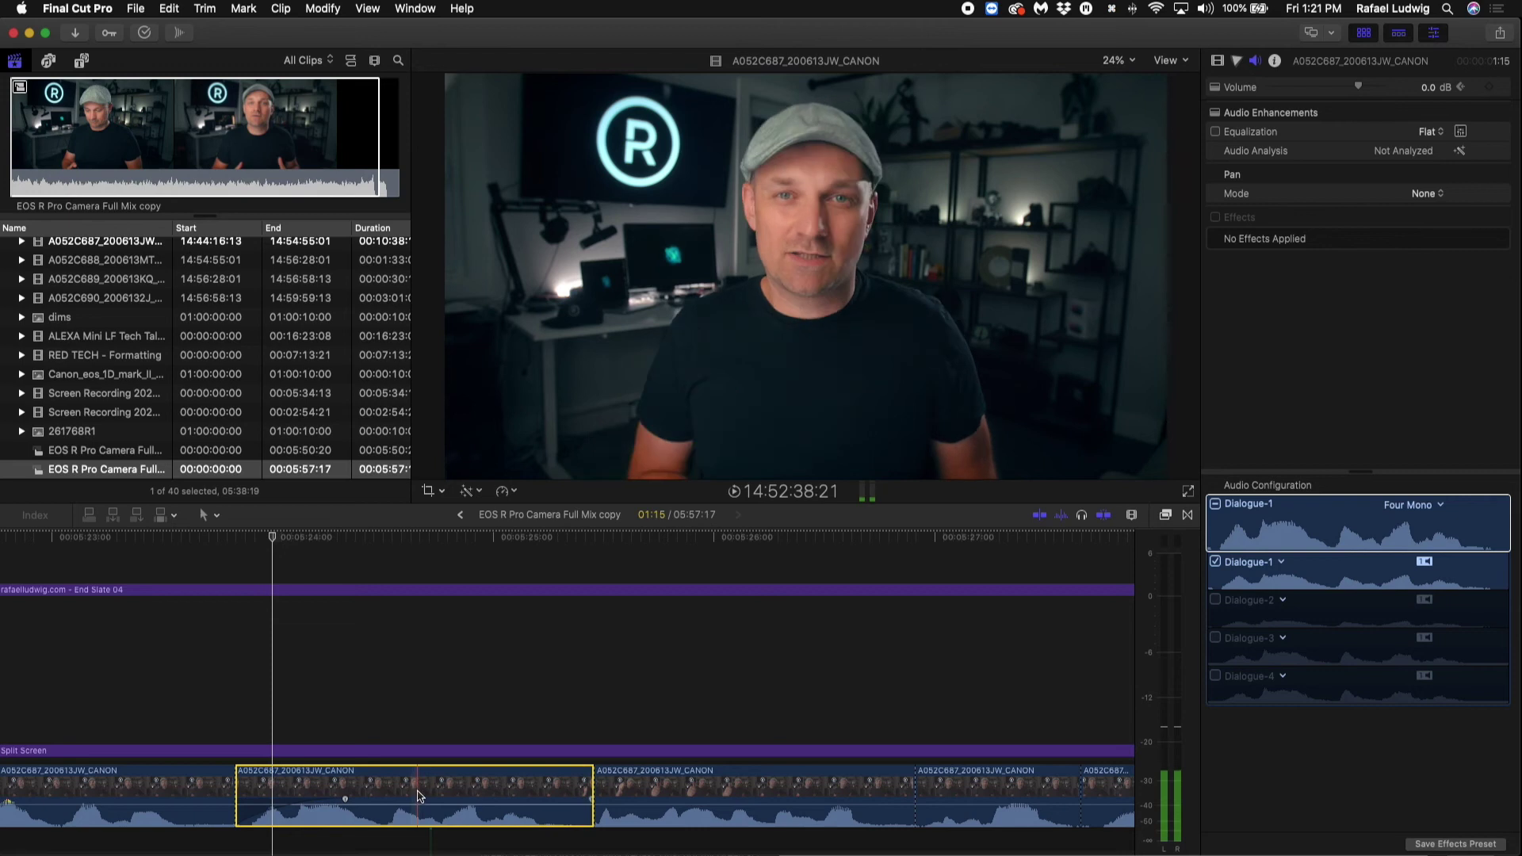
click(77, 8)
mouse_move(81, 67)
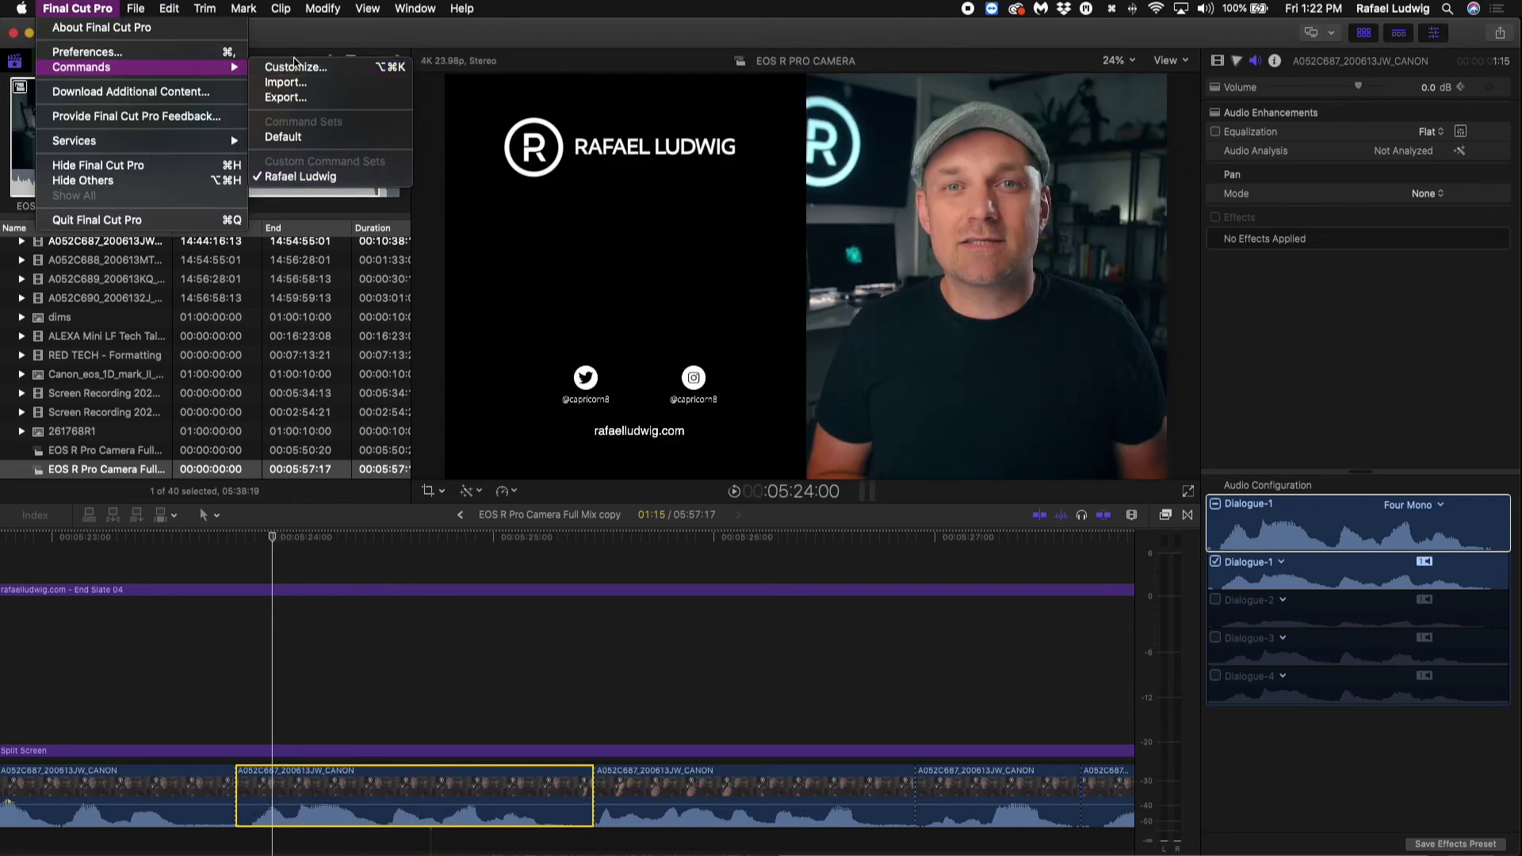
Step: Find the audio fade commands and check which shortcuts already use F
click(293, 67)
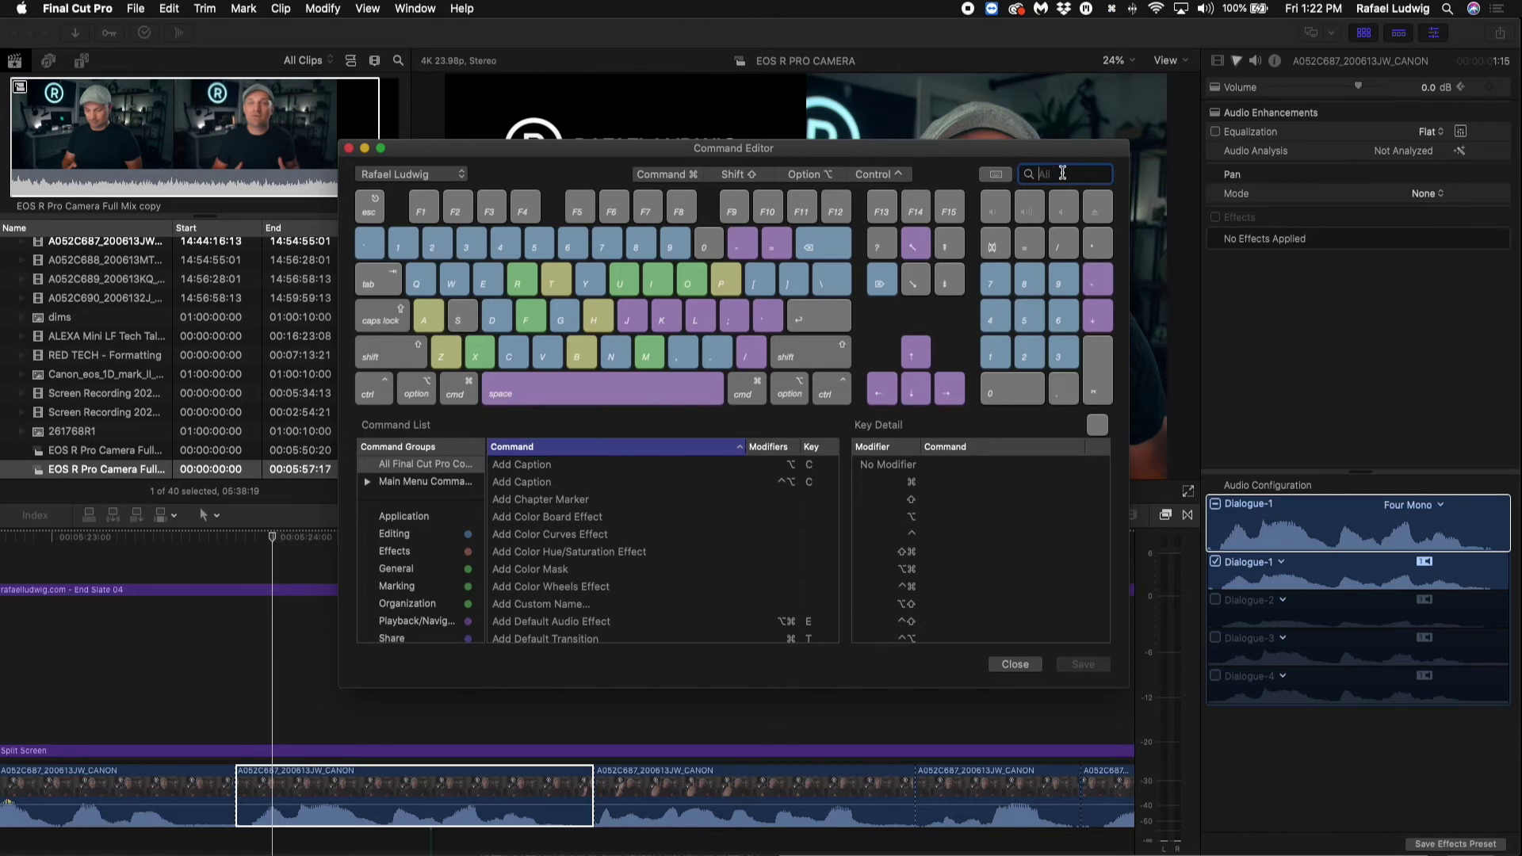
text(fade)
click(548, 518)
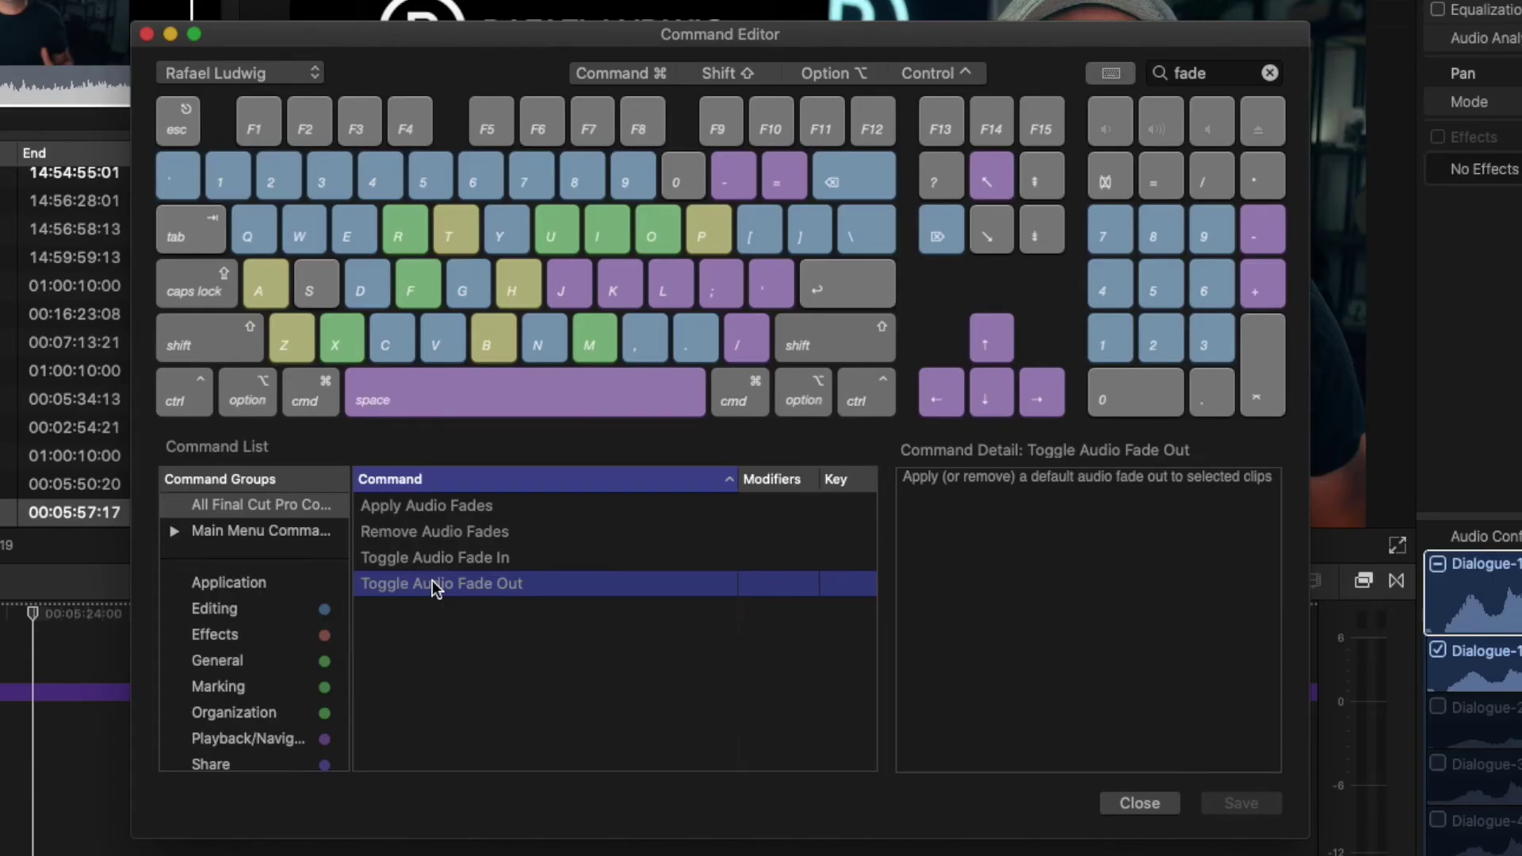
click(427, 506)
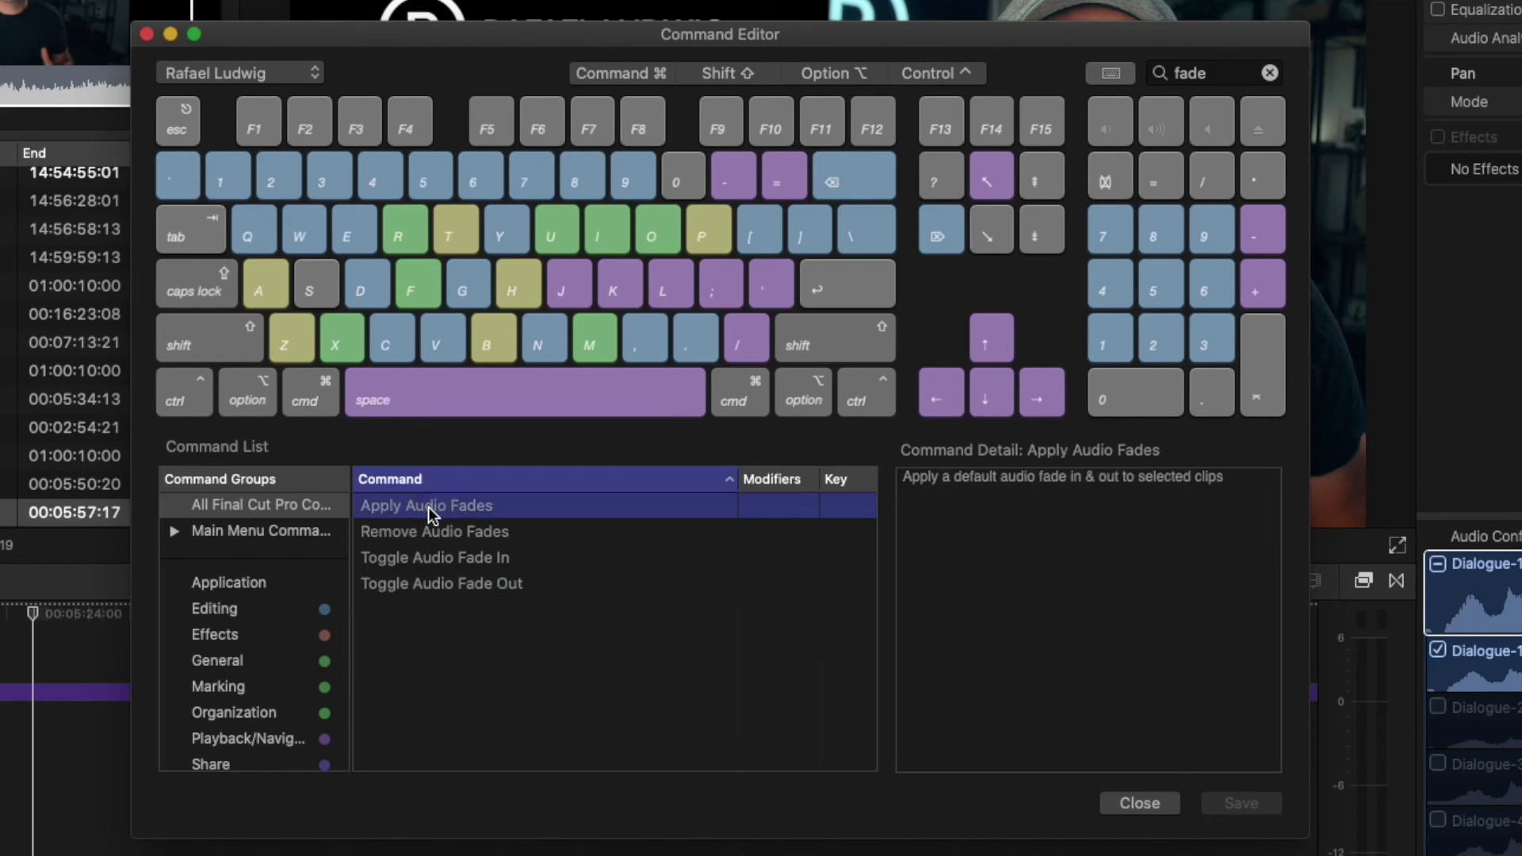
click(418, 288)
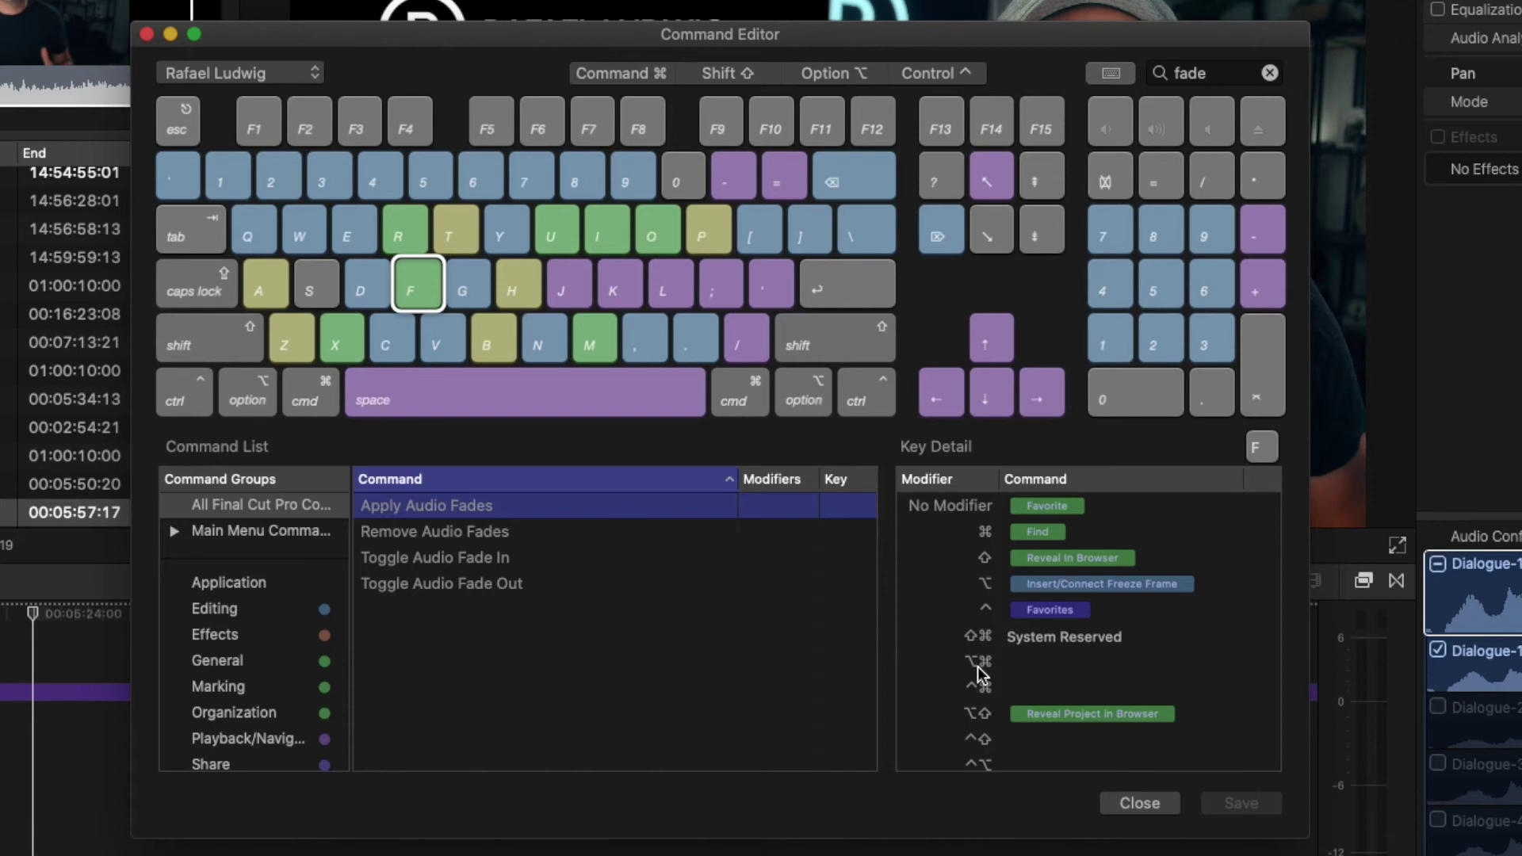
click(430, 510)
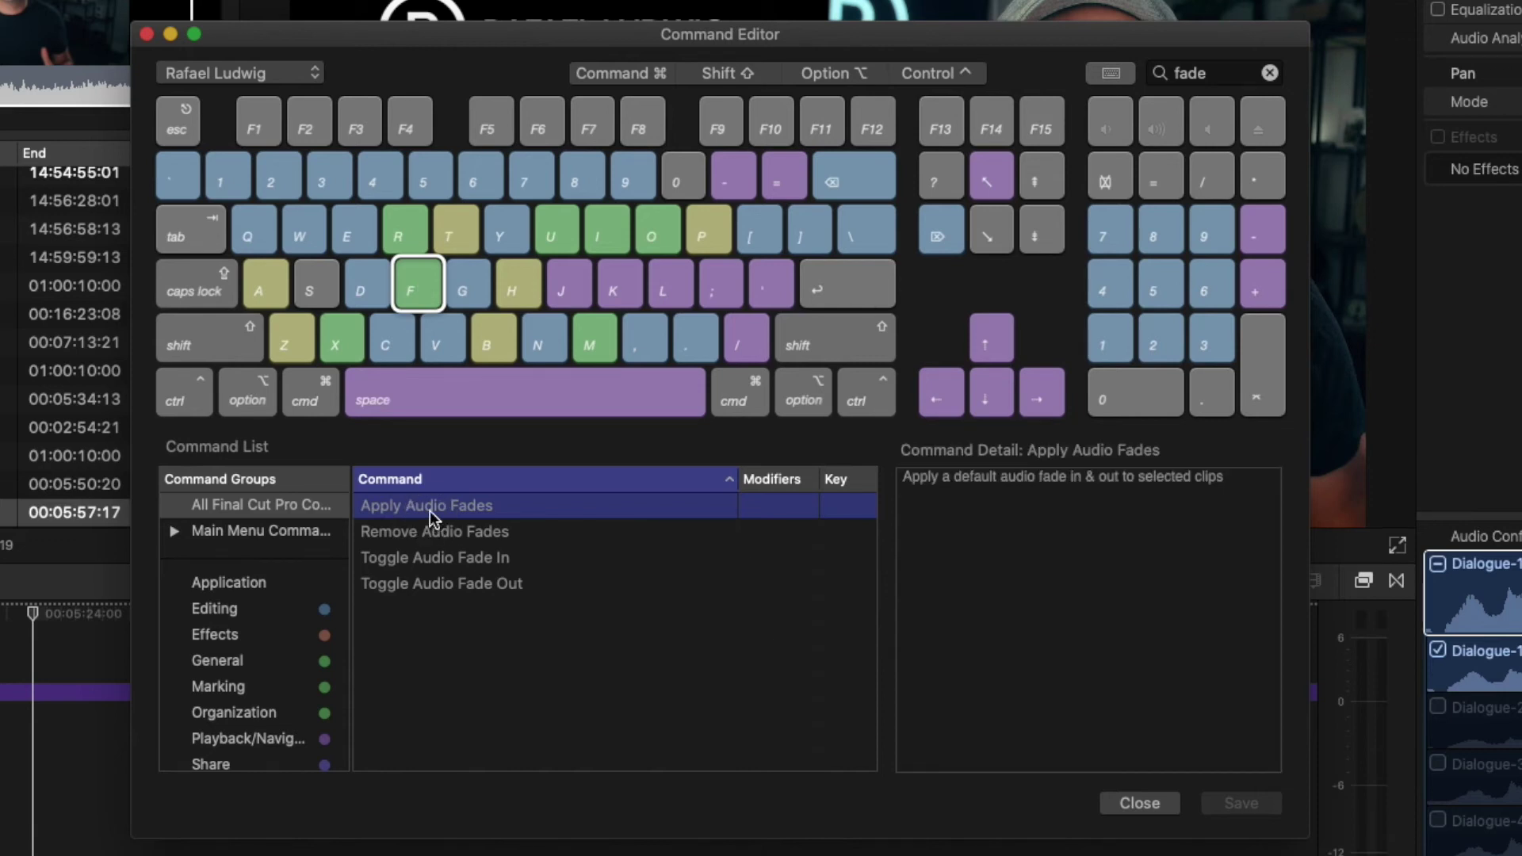
Step: Bind Option-Command-F to Apply Audio Fades and Option-Shift-Command-F to Remove Audio Fades
key(alt+super+f)
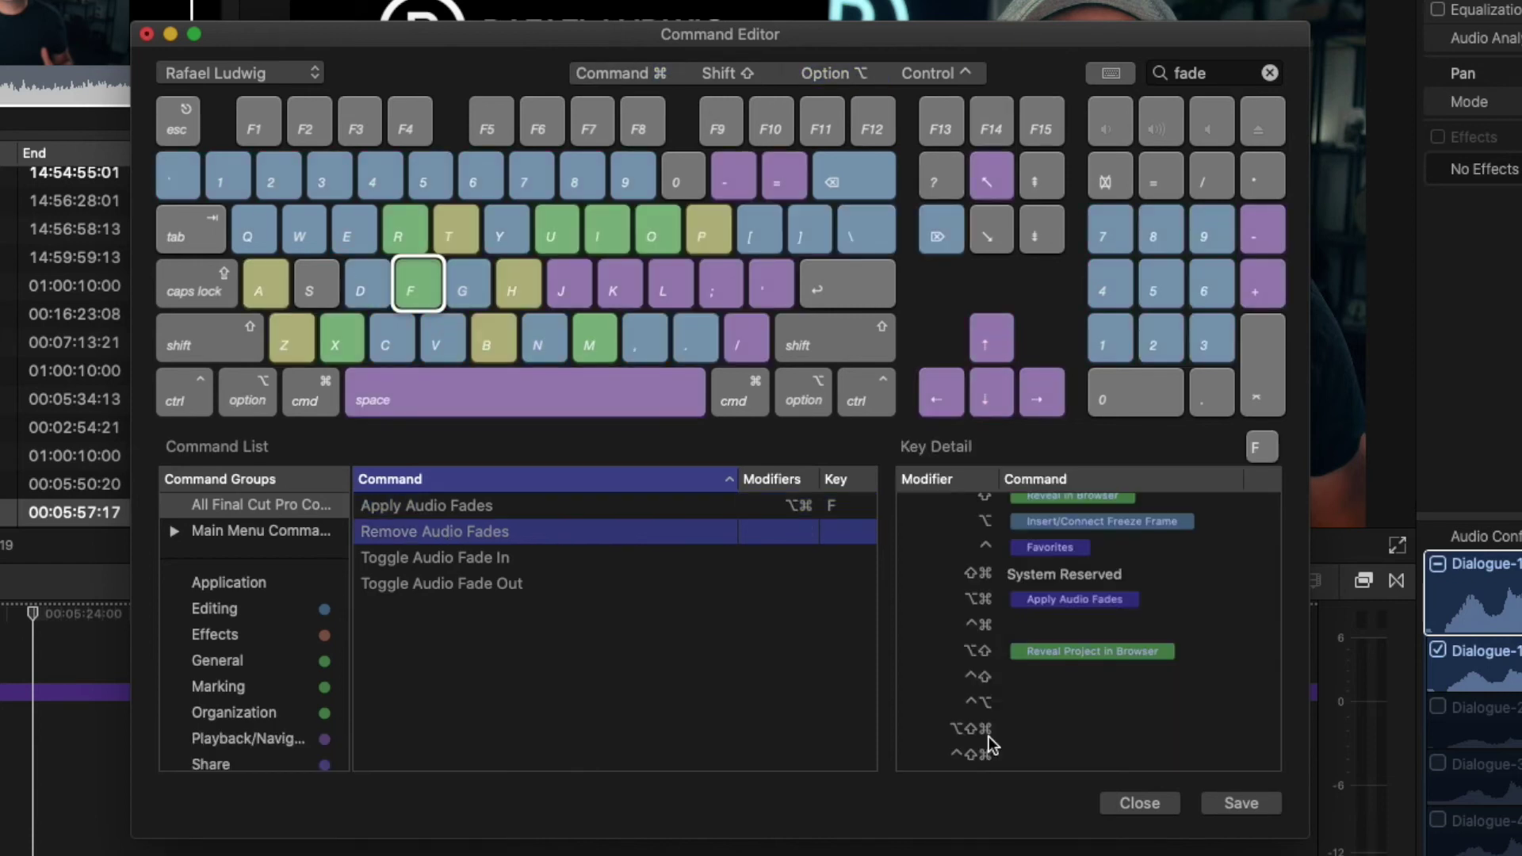
key(shift+alt)
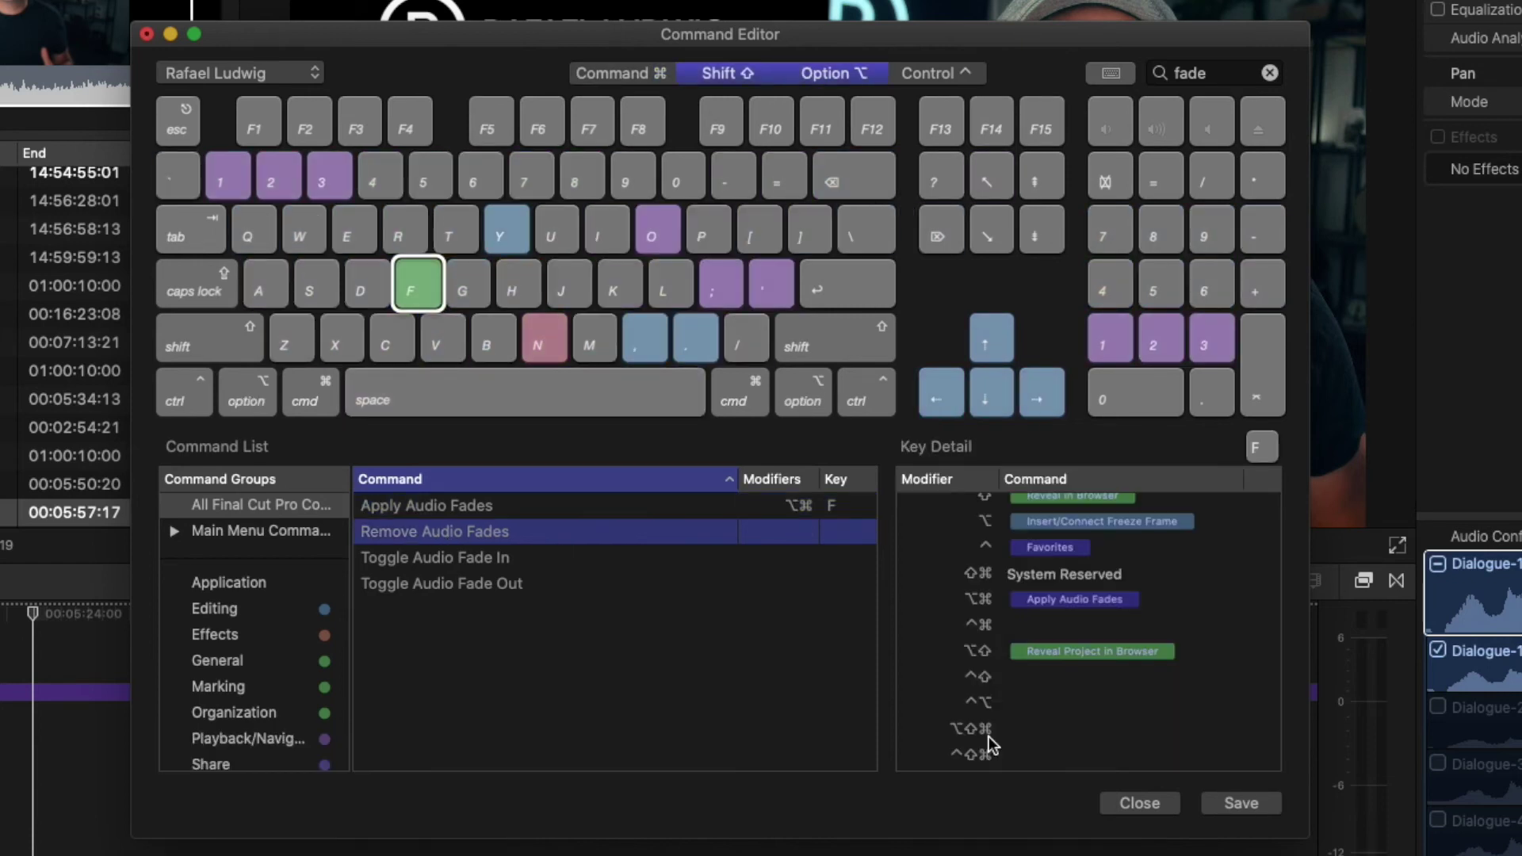
key(alt+shift+super+f)
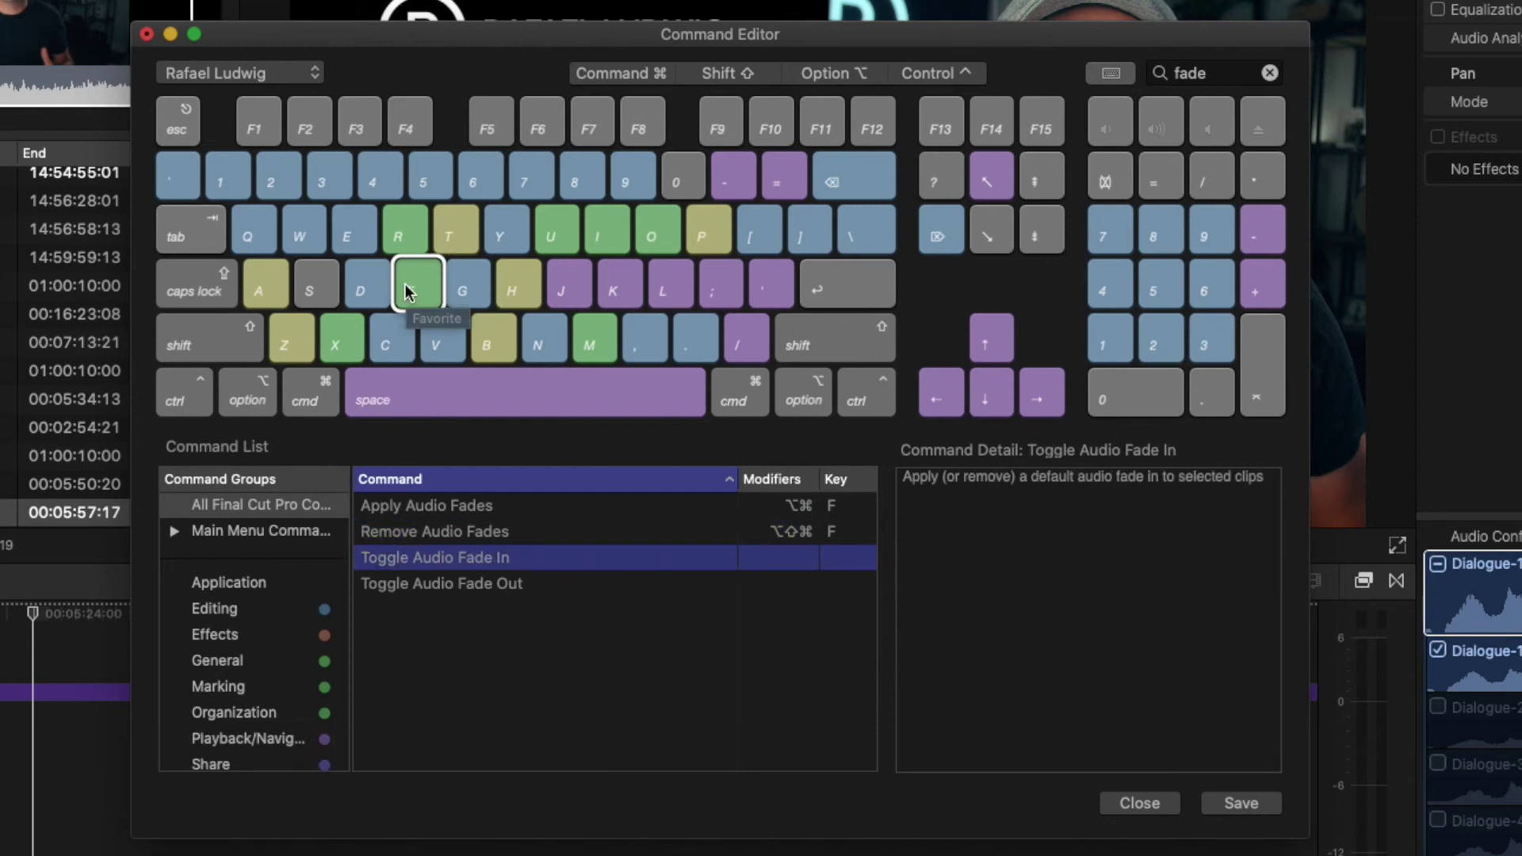
click(412, 292)
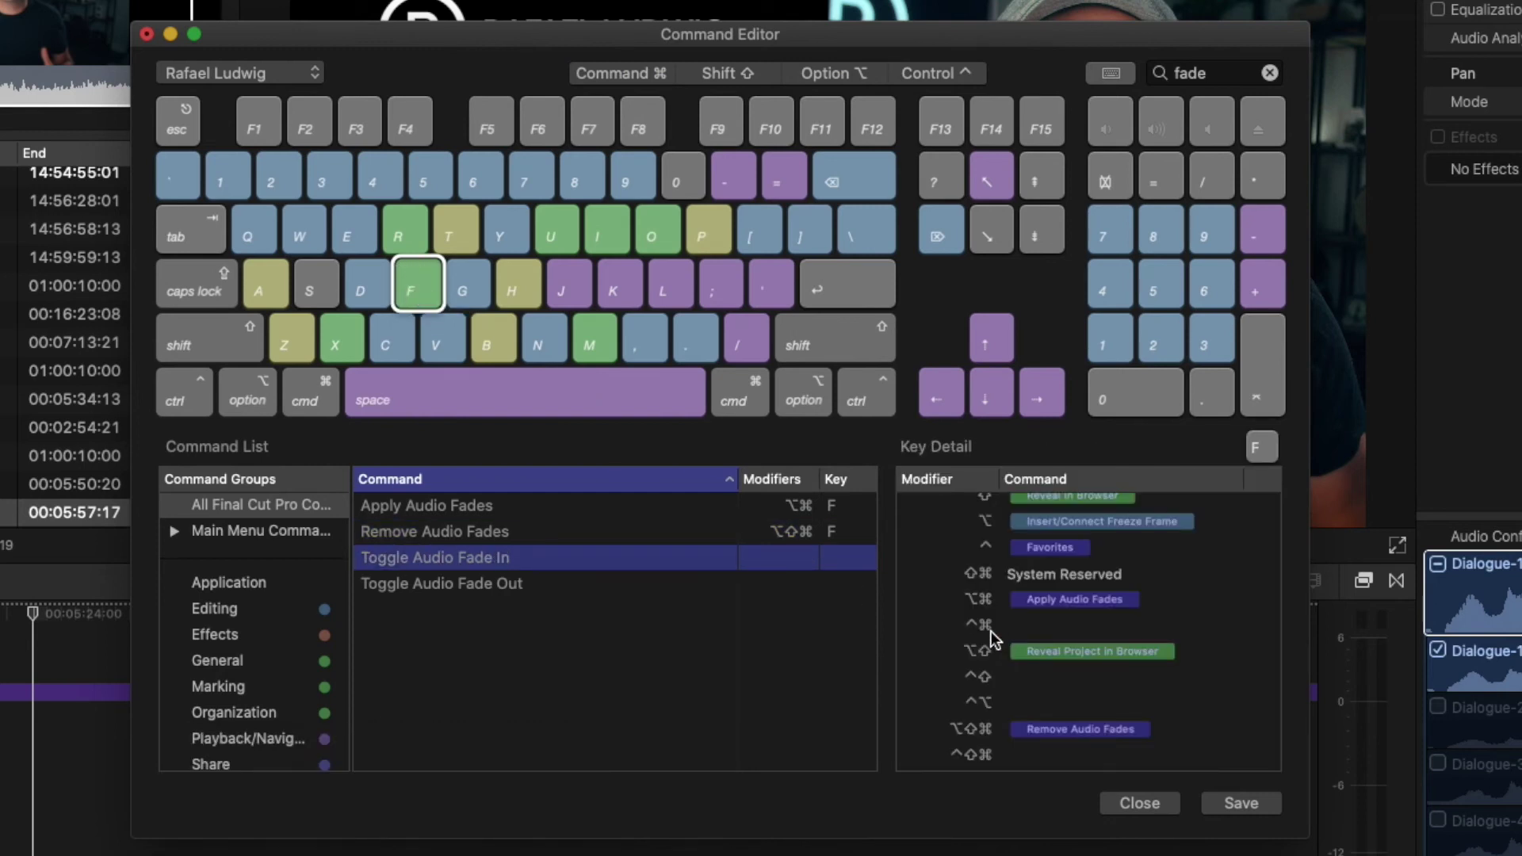
Step: Bind Control-Command-F to Toggle Audio Fade In and save the command set
key(ctrl)
key(super)
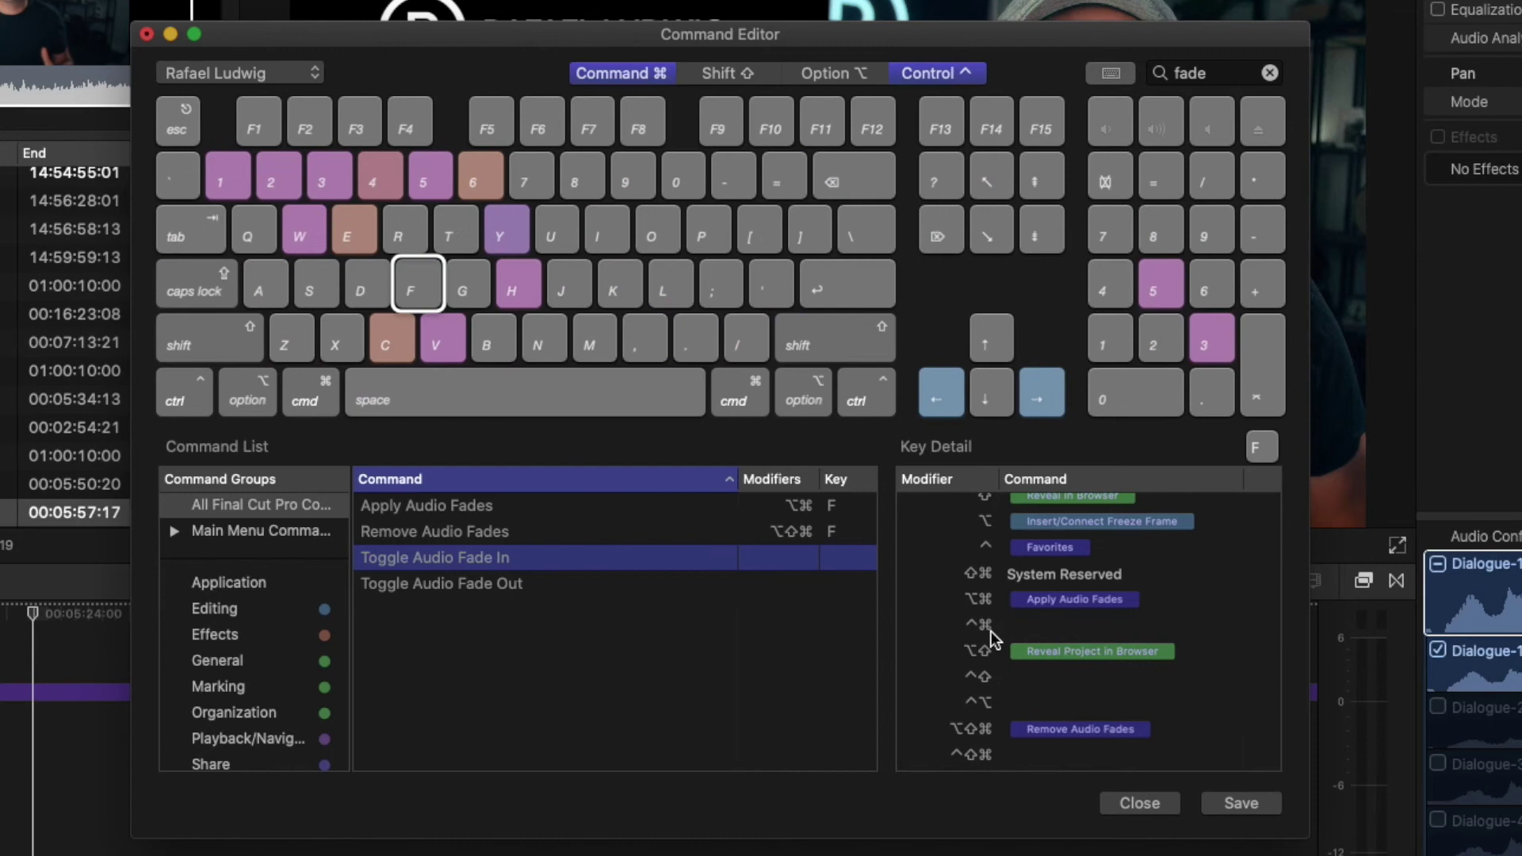
key(ctrl+super+f)
click(433, 586)
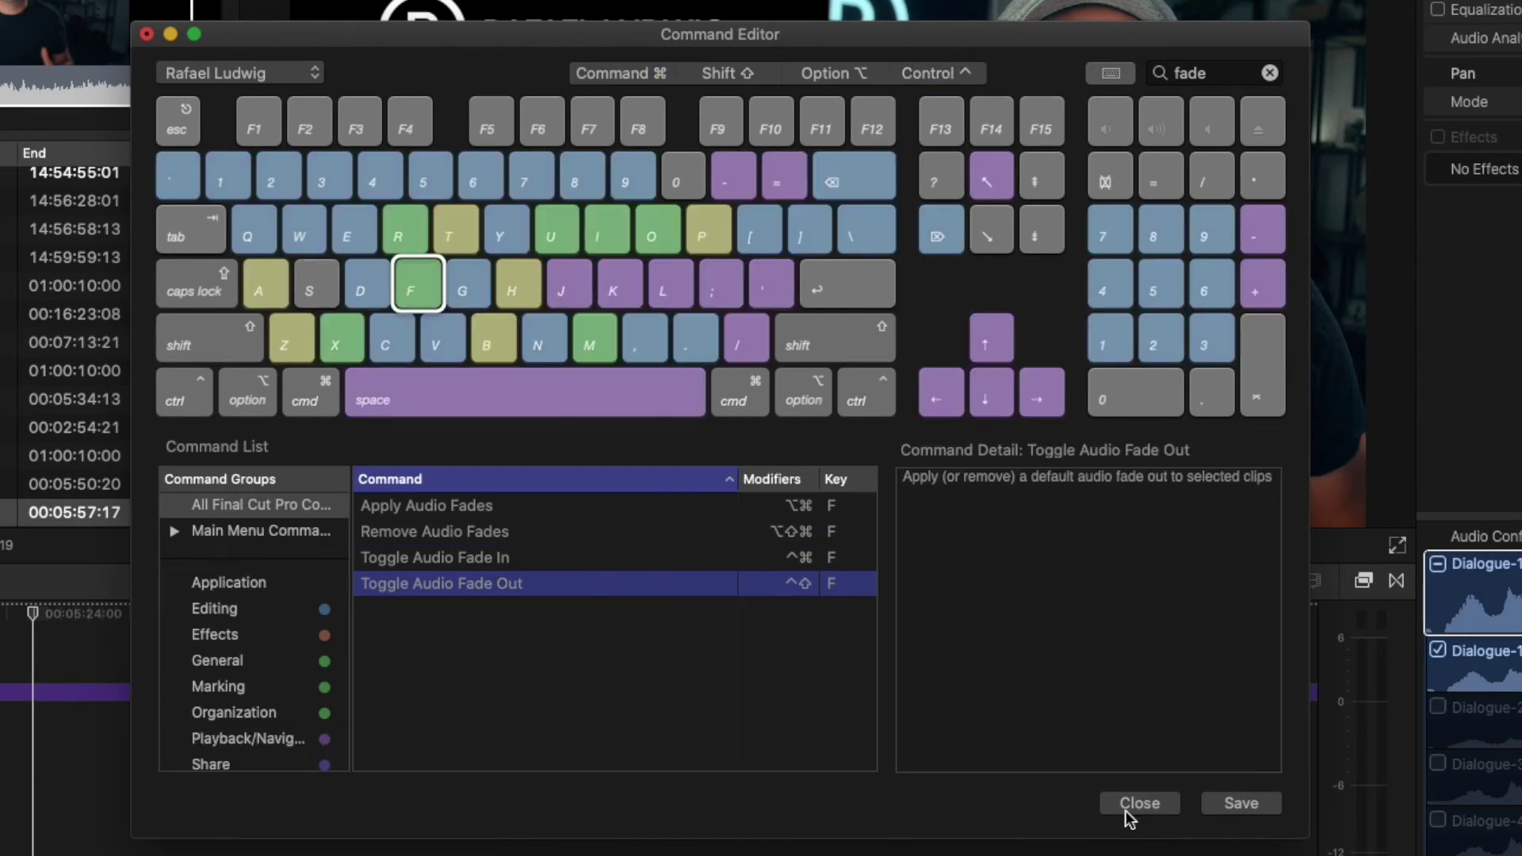
click(1242, 804)
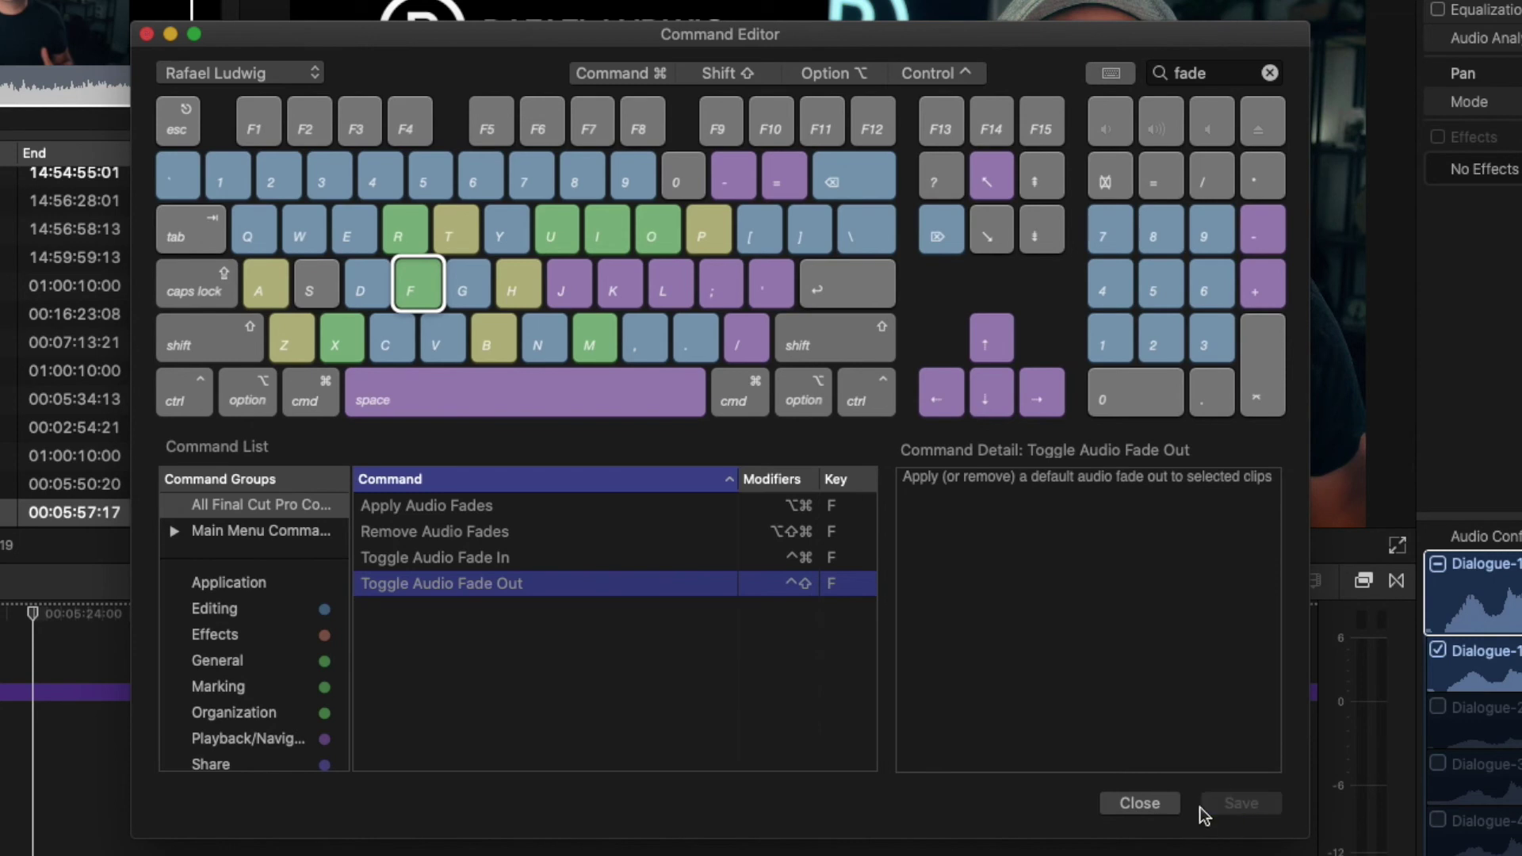
click(1143, 803)
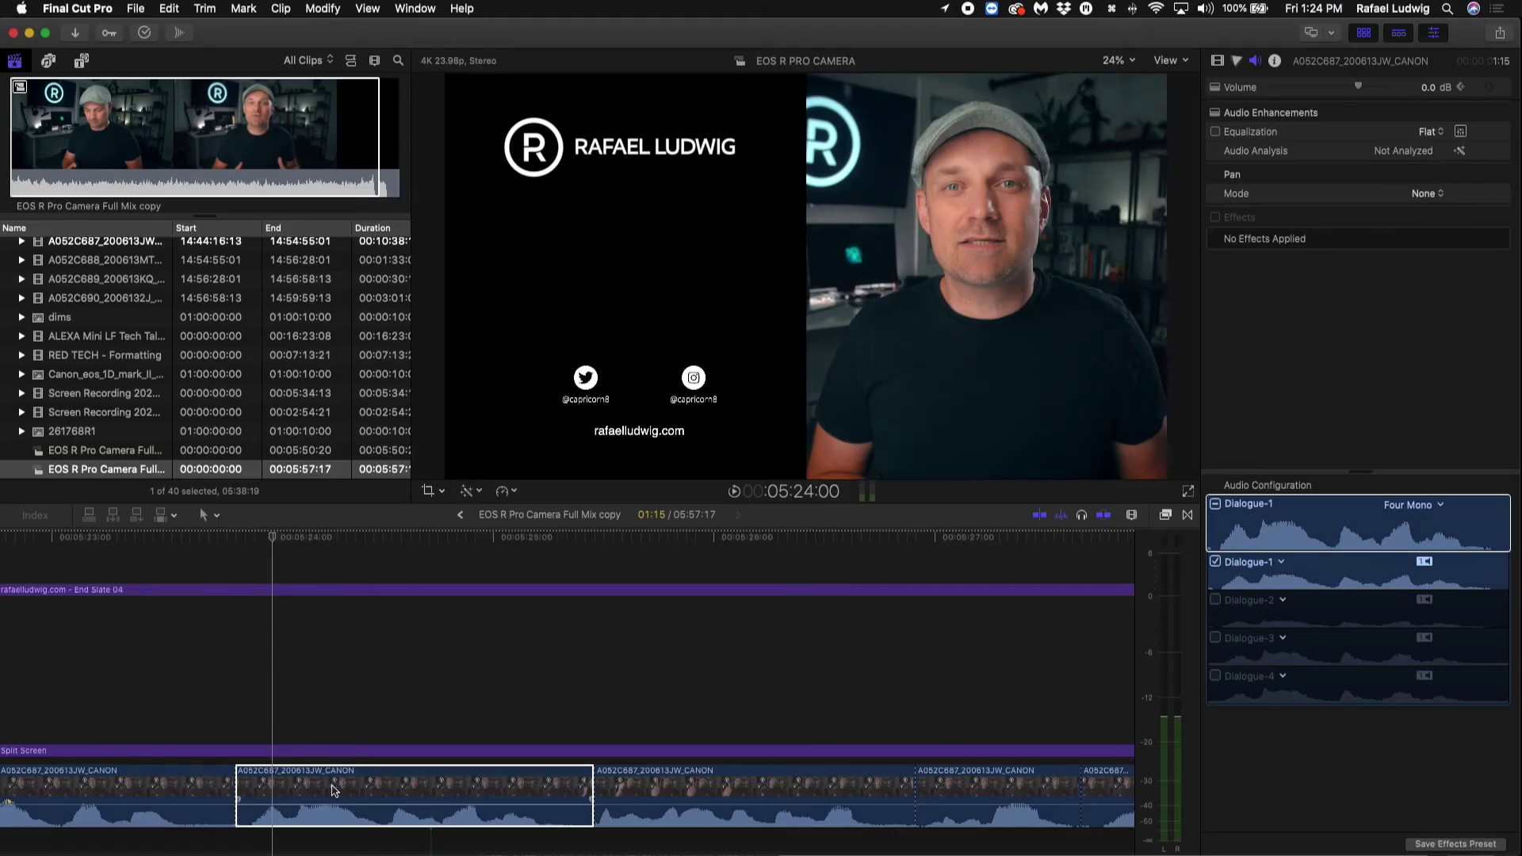
Step: Apply audio fades with Control-Command-F and Control-Shift-F, including to the middle talking-head clip
key(ctrl+super+f)
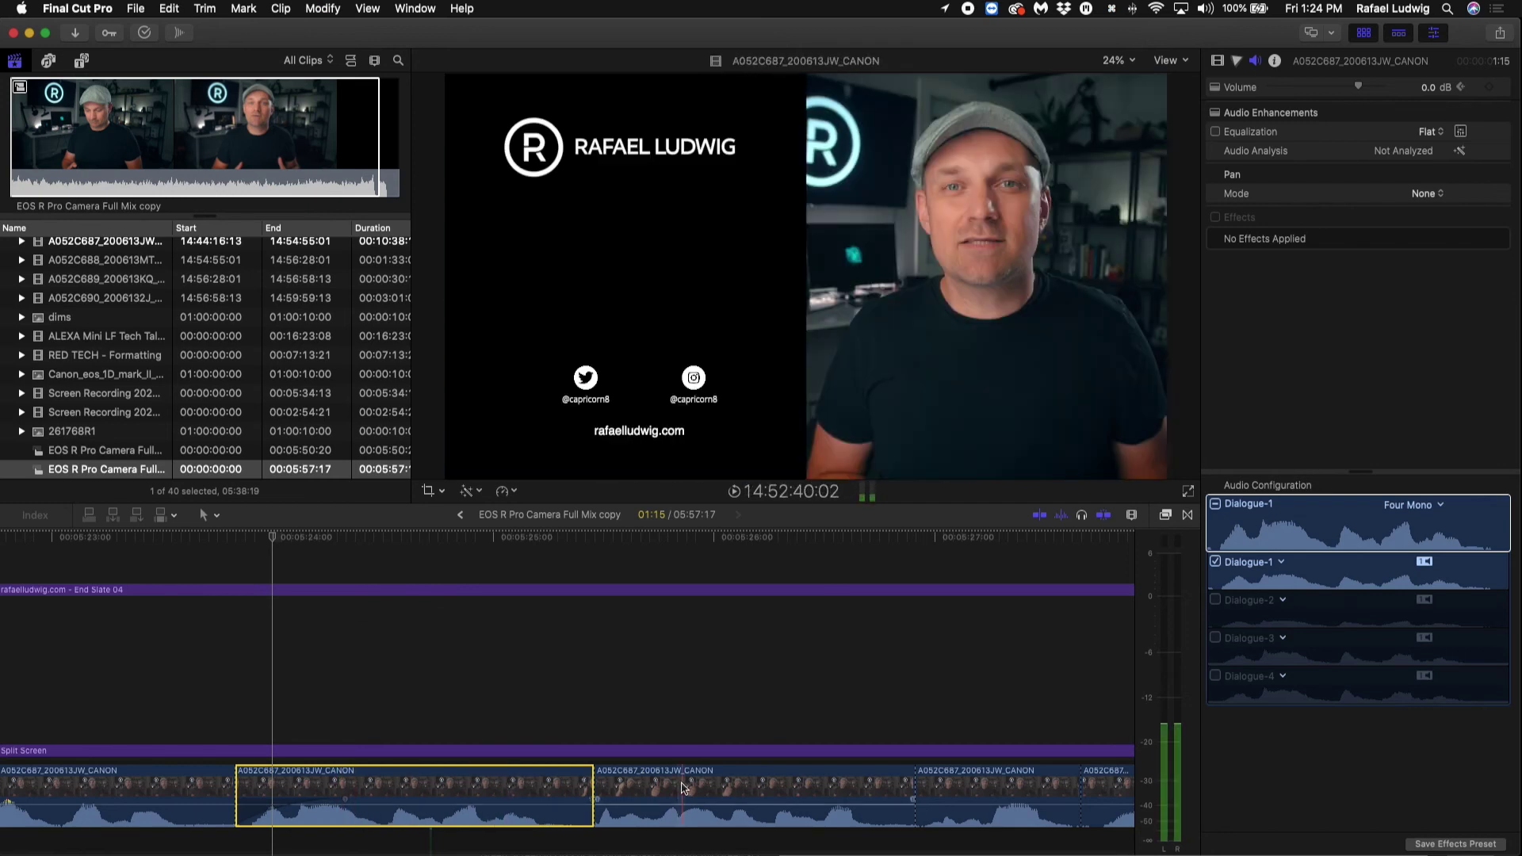
click(684, 789)
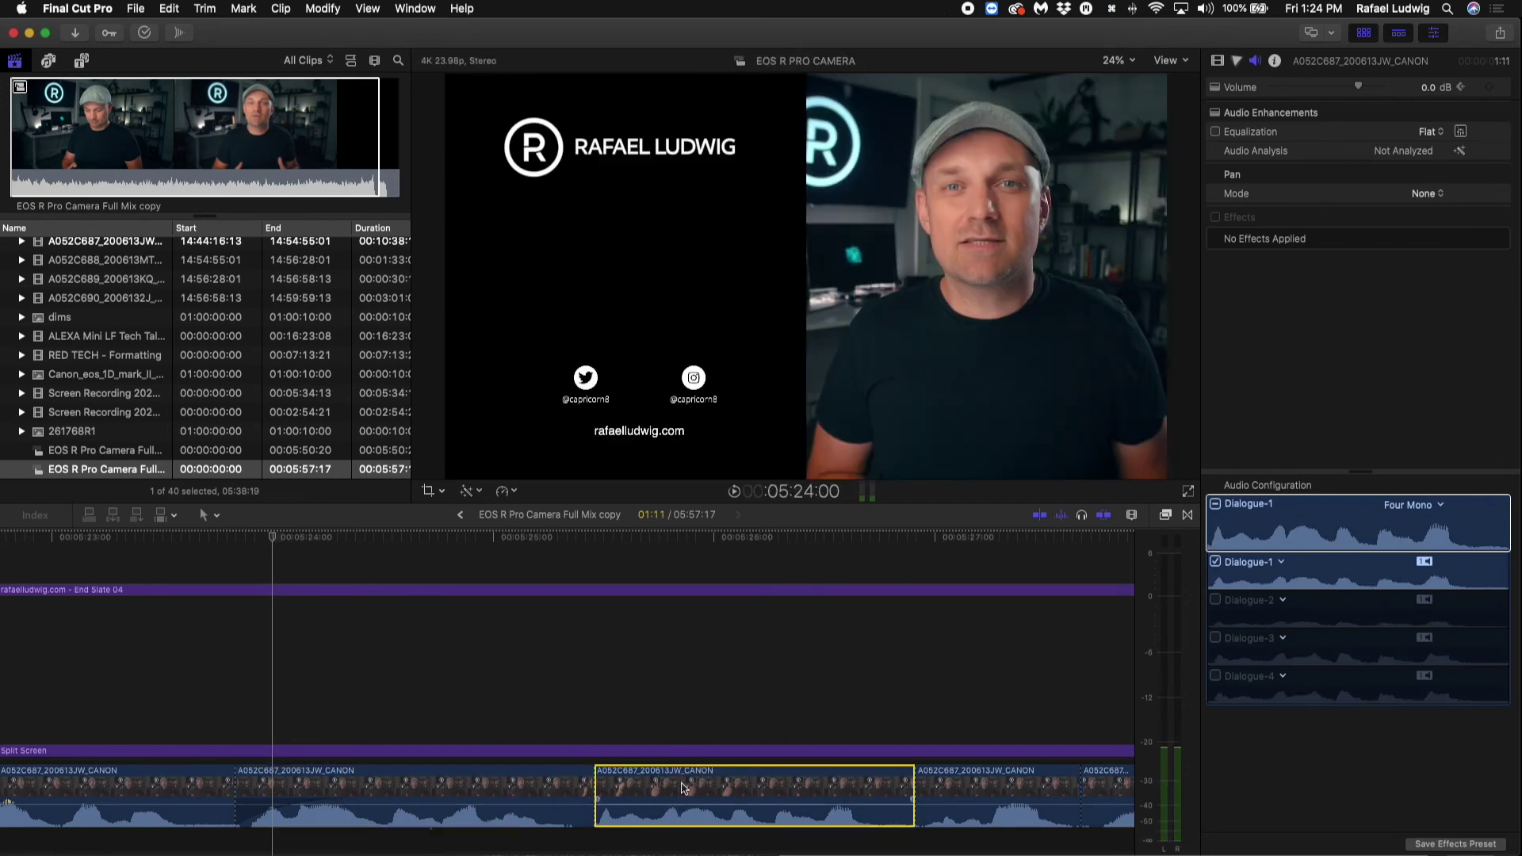
key(ctrl+shift+f)
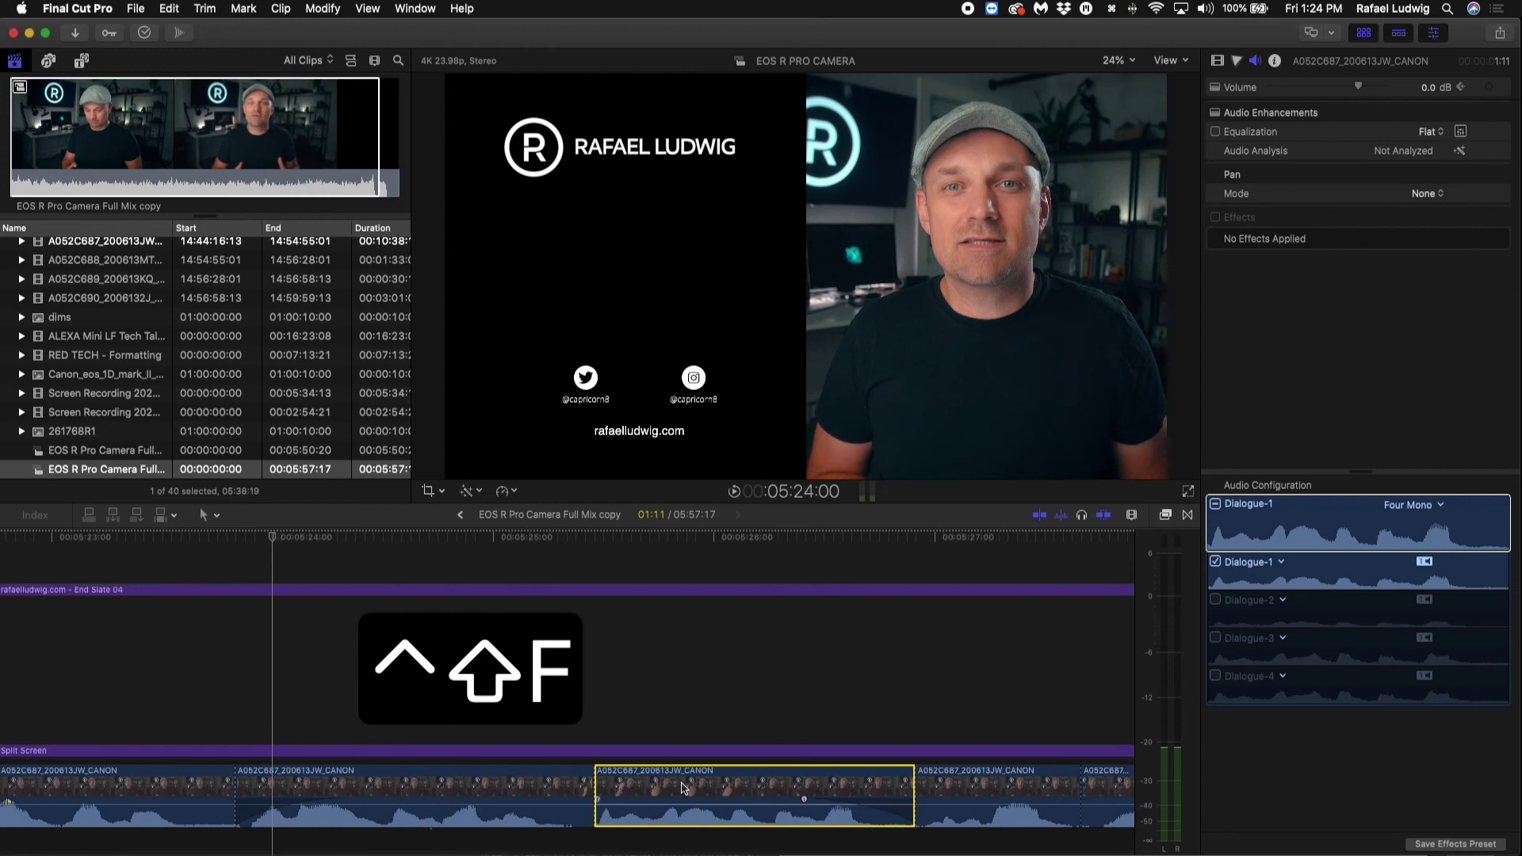
Step: Toggle both audio fades on the left talking-head clip and drag its end fade handle
click(511, 797)
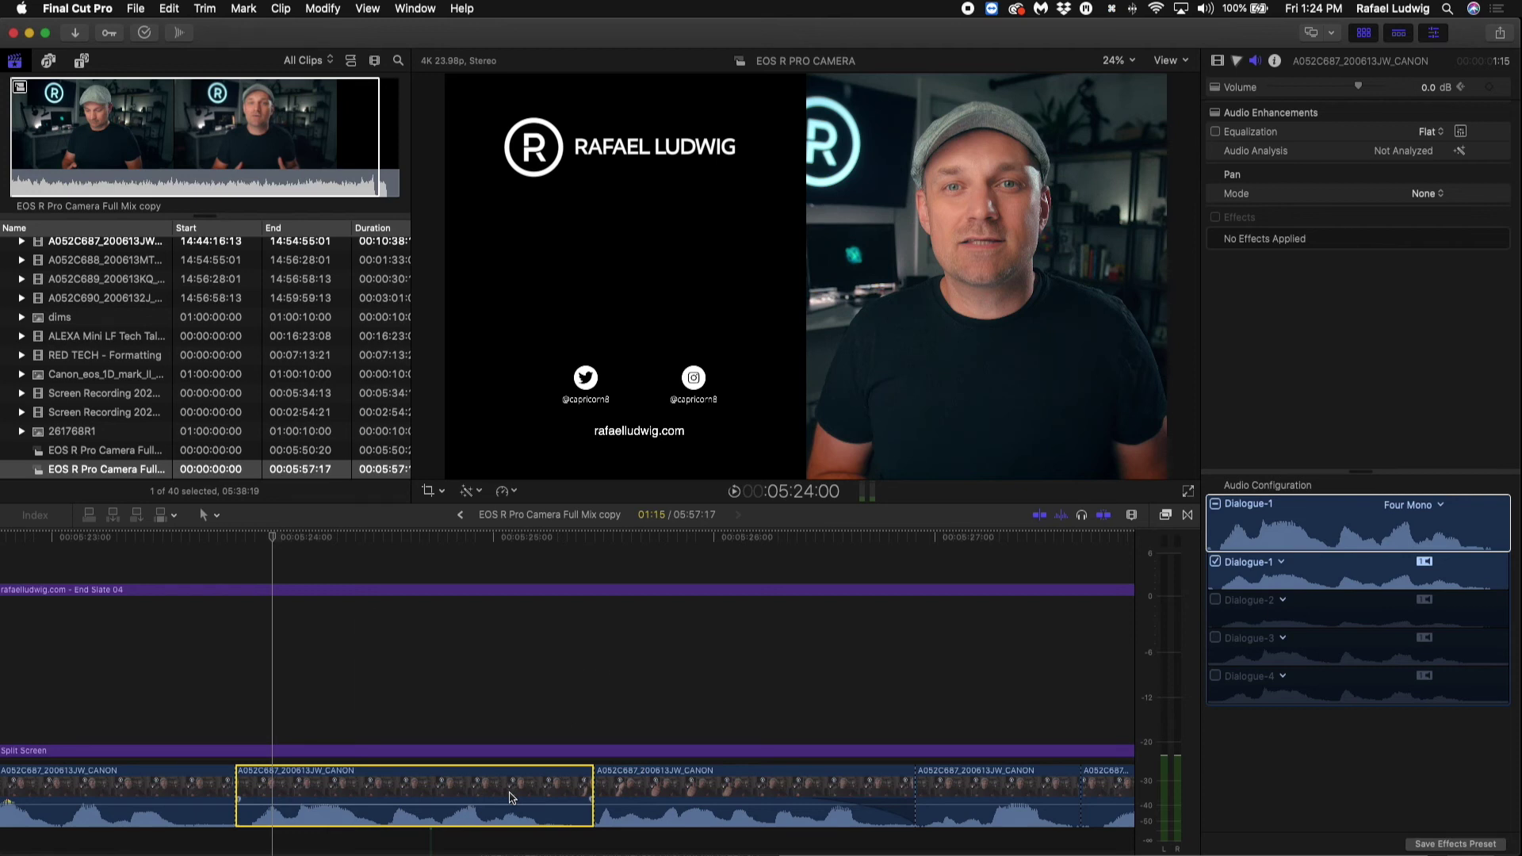
key(ctrl+super+f)
key(ctrl+super+f)
key(ctrl+super+f)
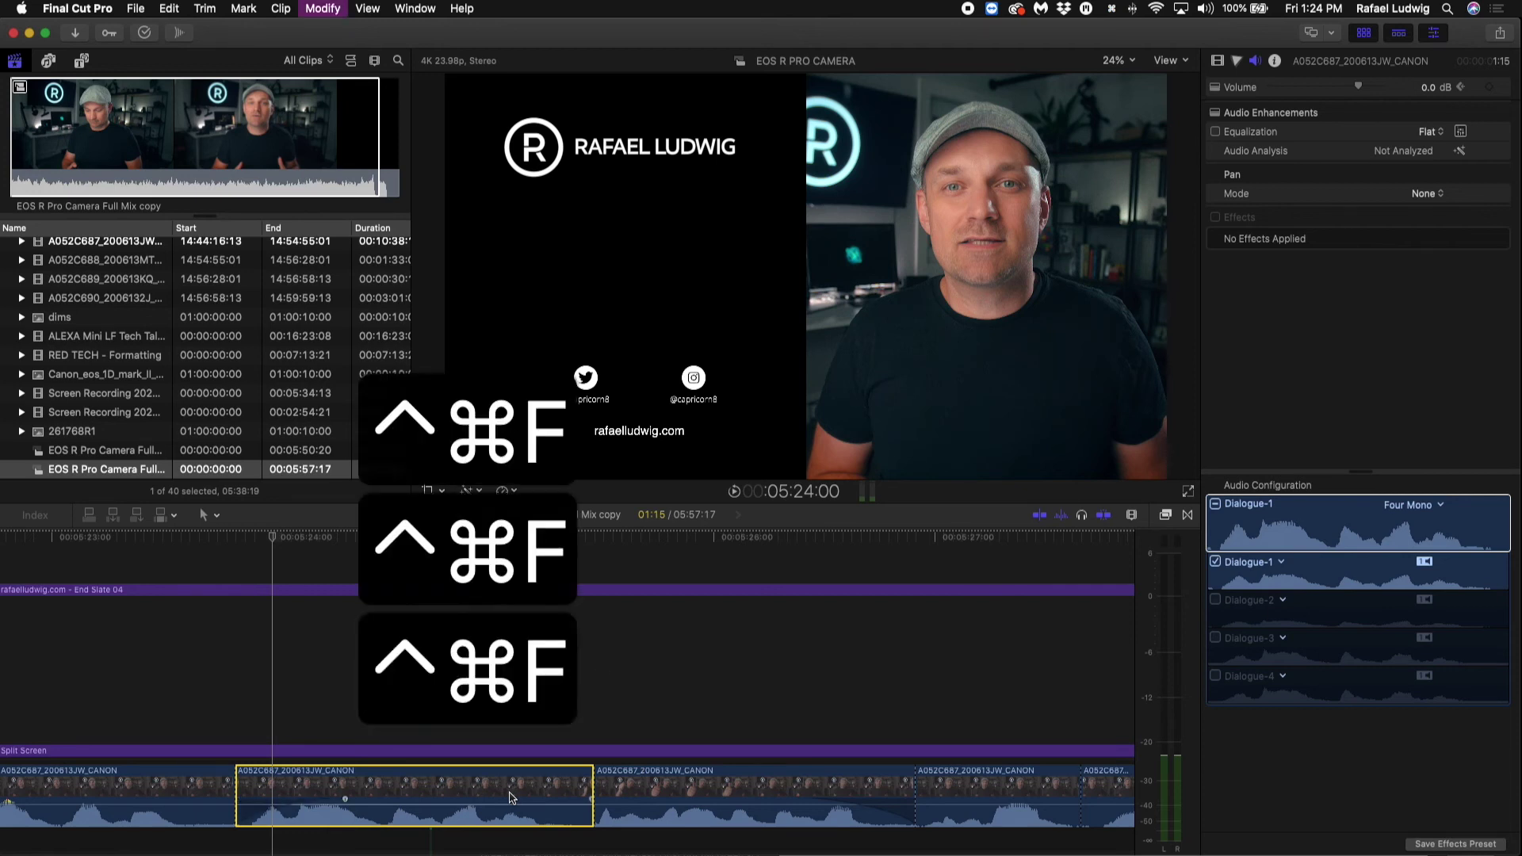
key(ctrl+super+f)
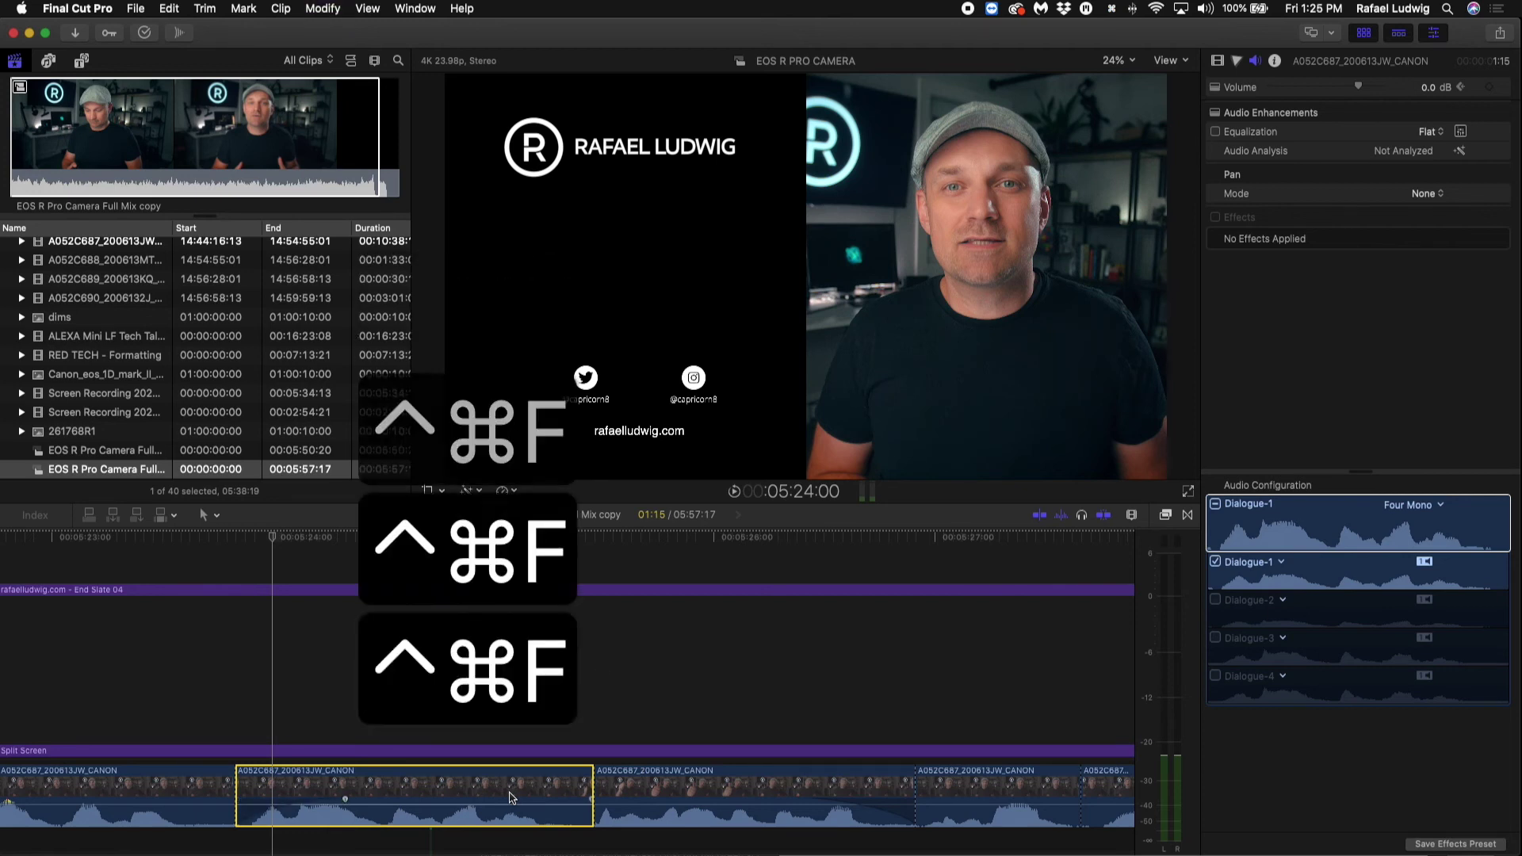
key(ctrl+shift+f)
key(ctrl+shift+f)
key(ctrl+shift+f)
key(ctrl+shift+f)
key(ctrl+shift+f)
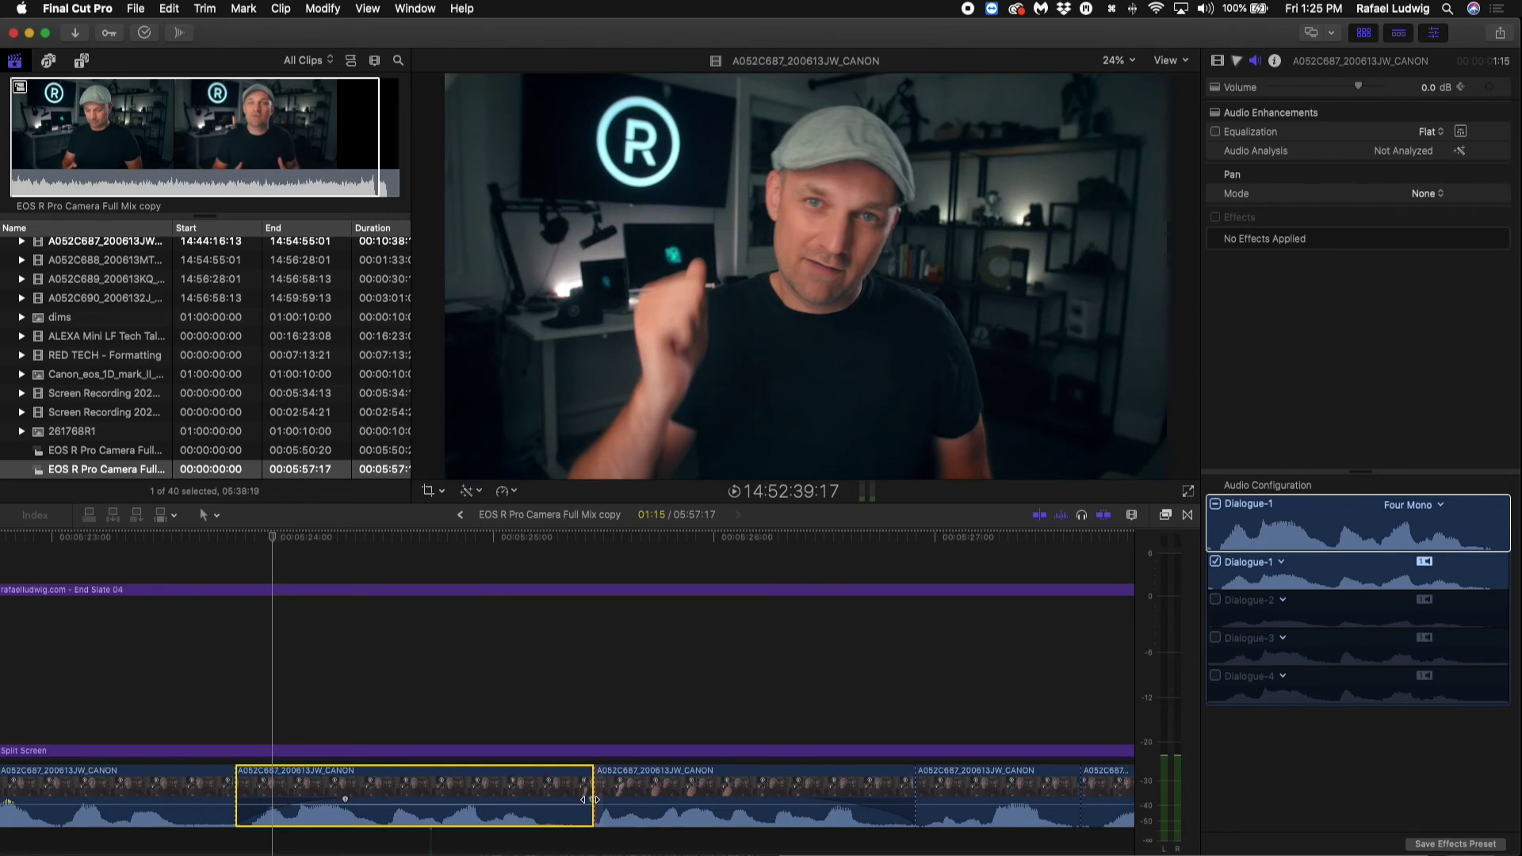
drag(590, 804, 520, 799)
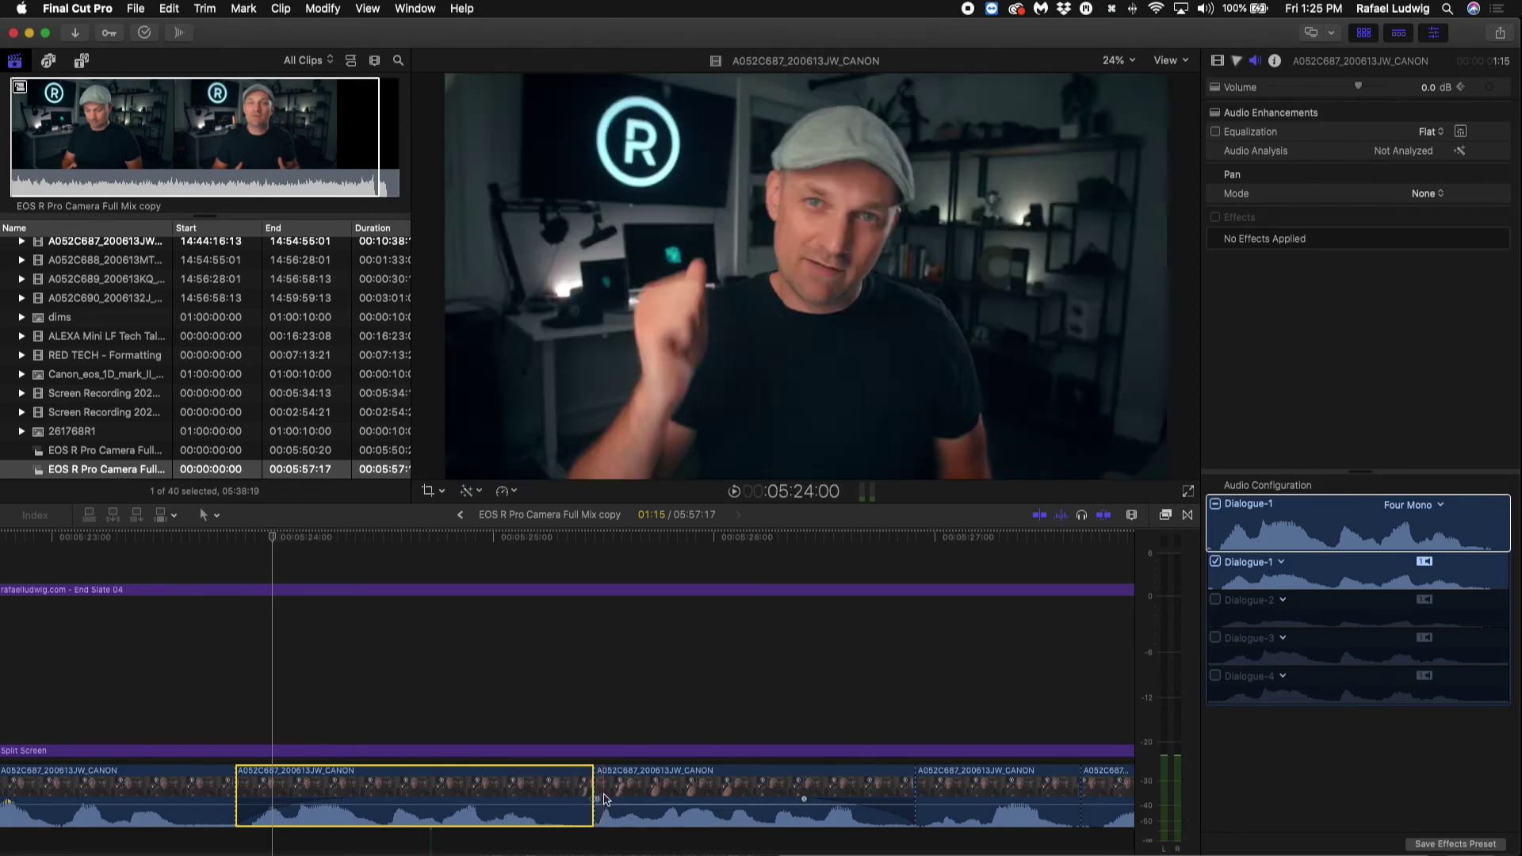
click(78, 9)
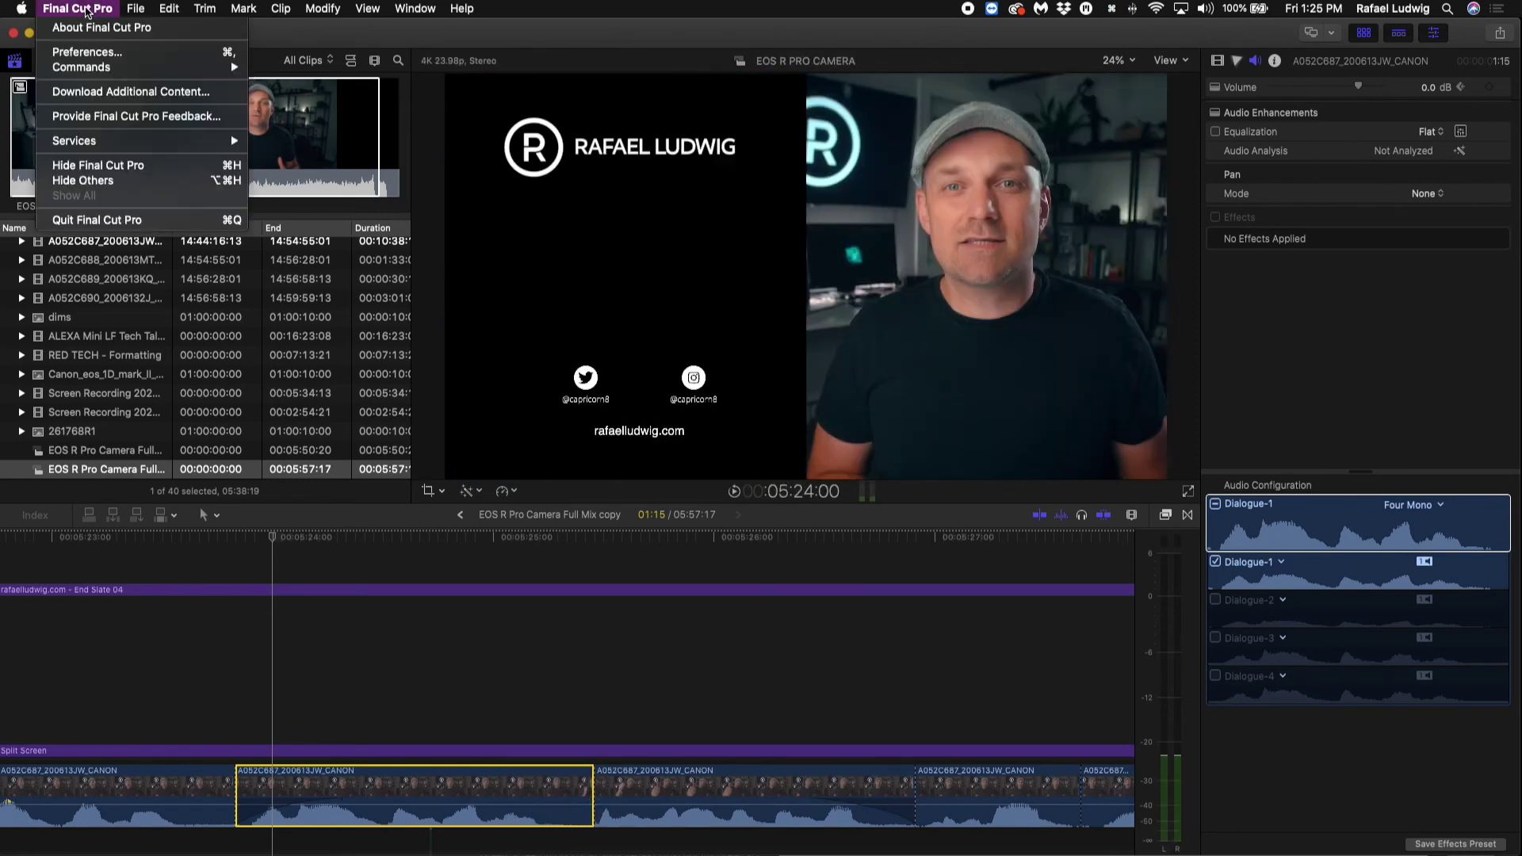
click(87, 53)
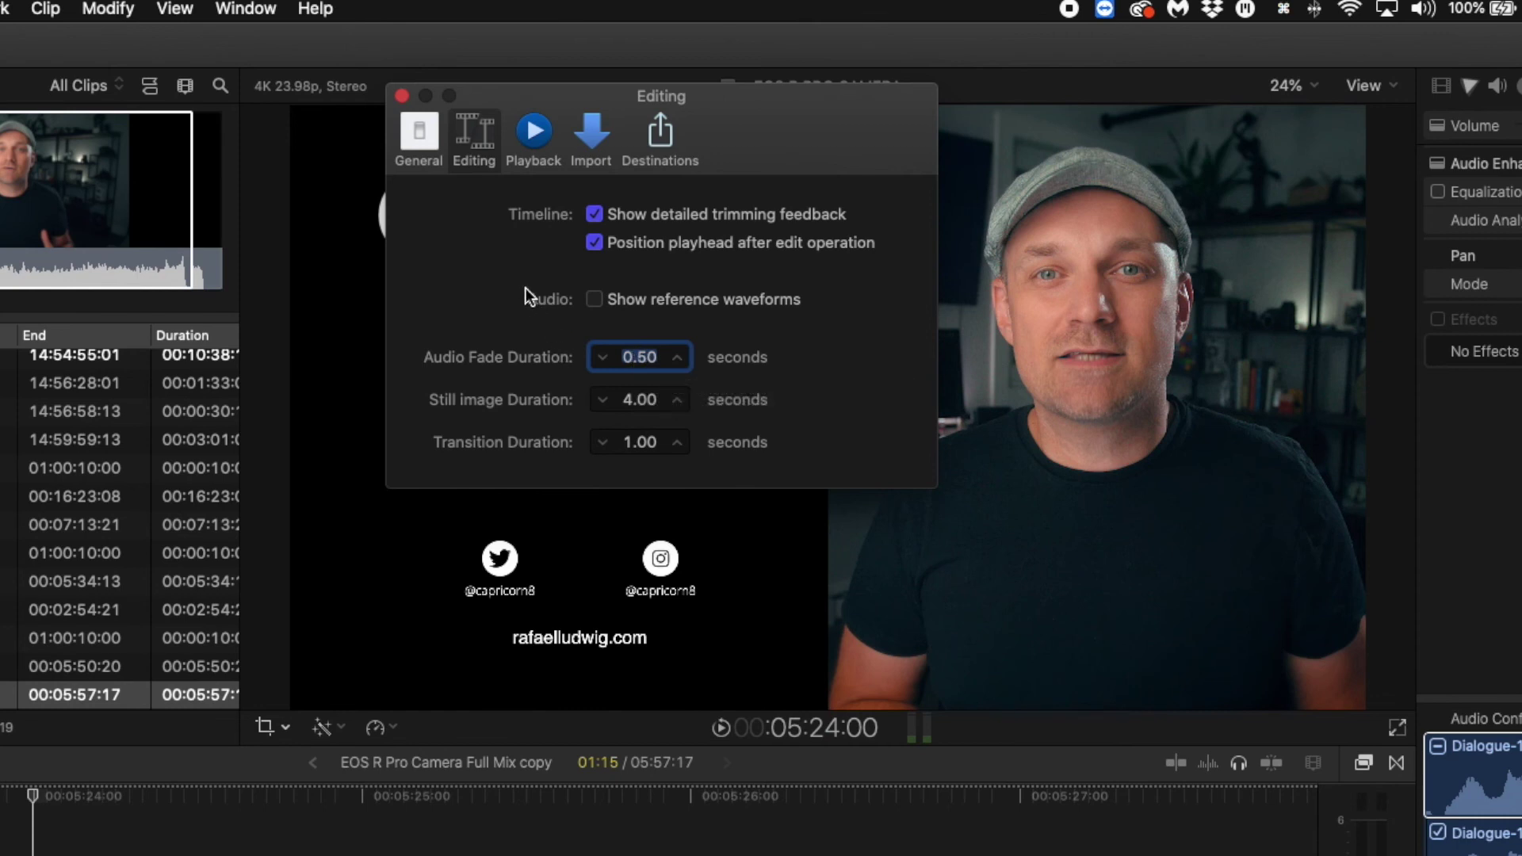
click(404, 101)
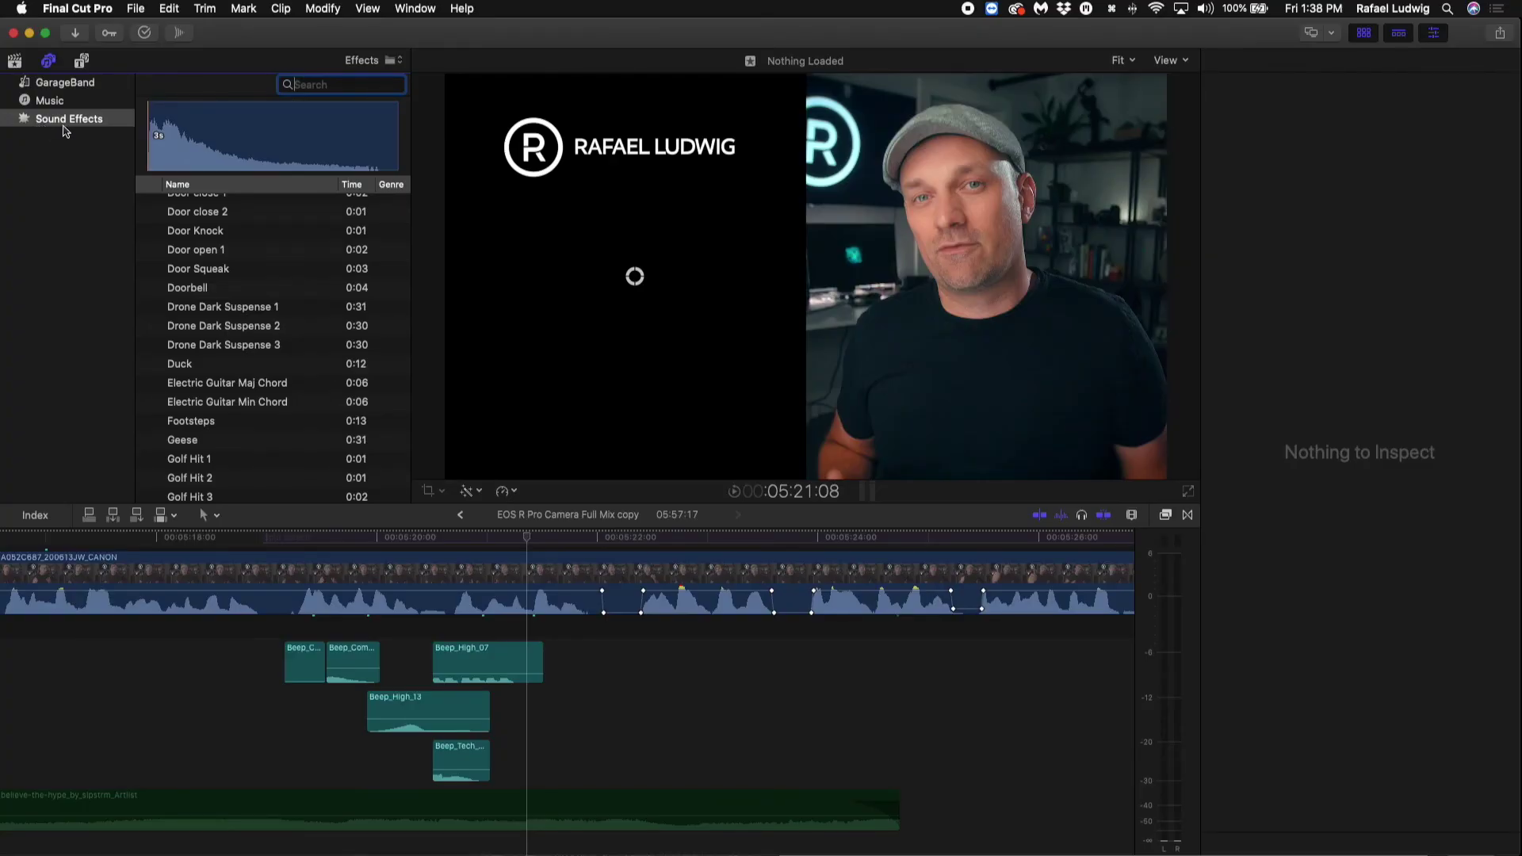
scroll(185, 274, up, 10)
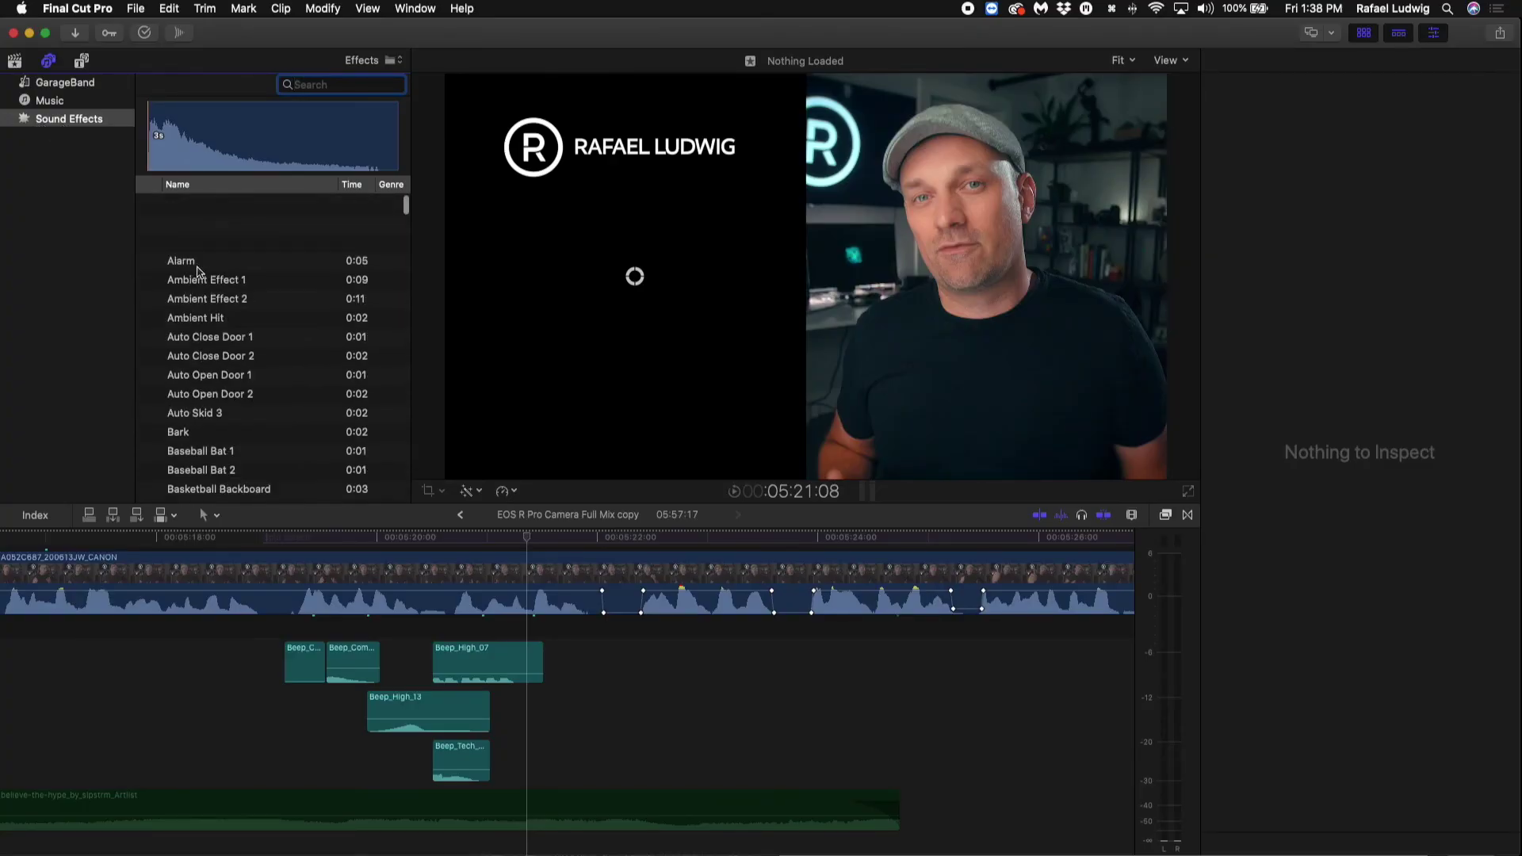
scroll(215, 408, down, 3)
scroll(214, 409, down, 3)
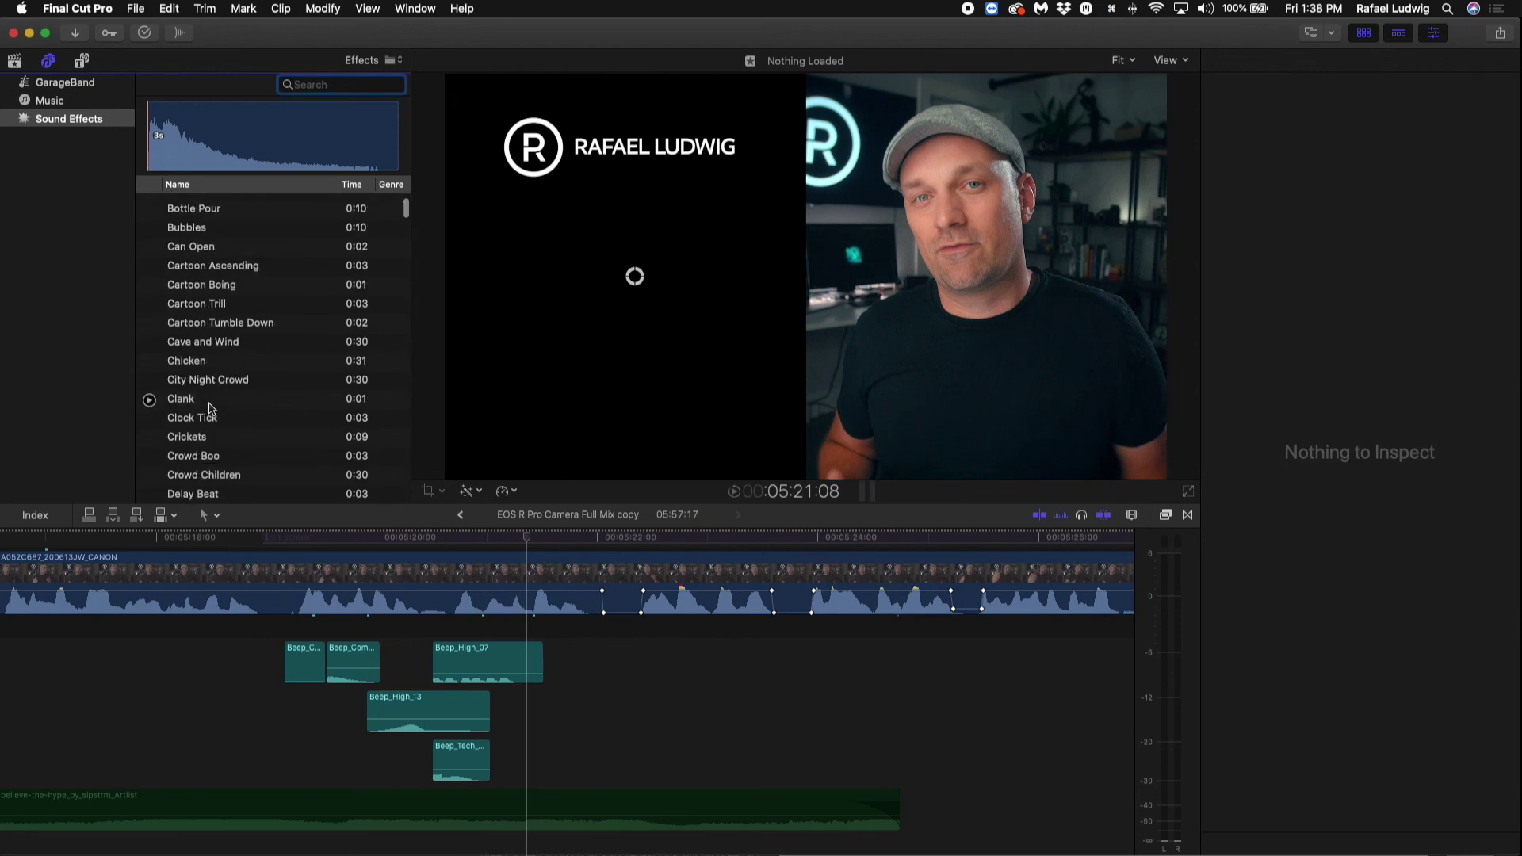
Step: Preview the Chicken, Bell Tower, Doorbell and second Bell Tower sound effects
click(189, 363)
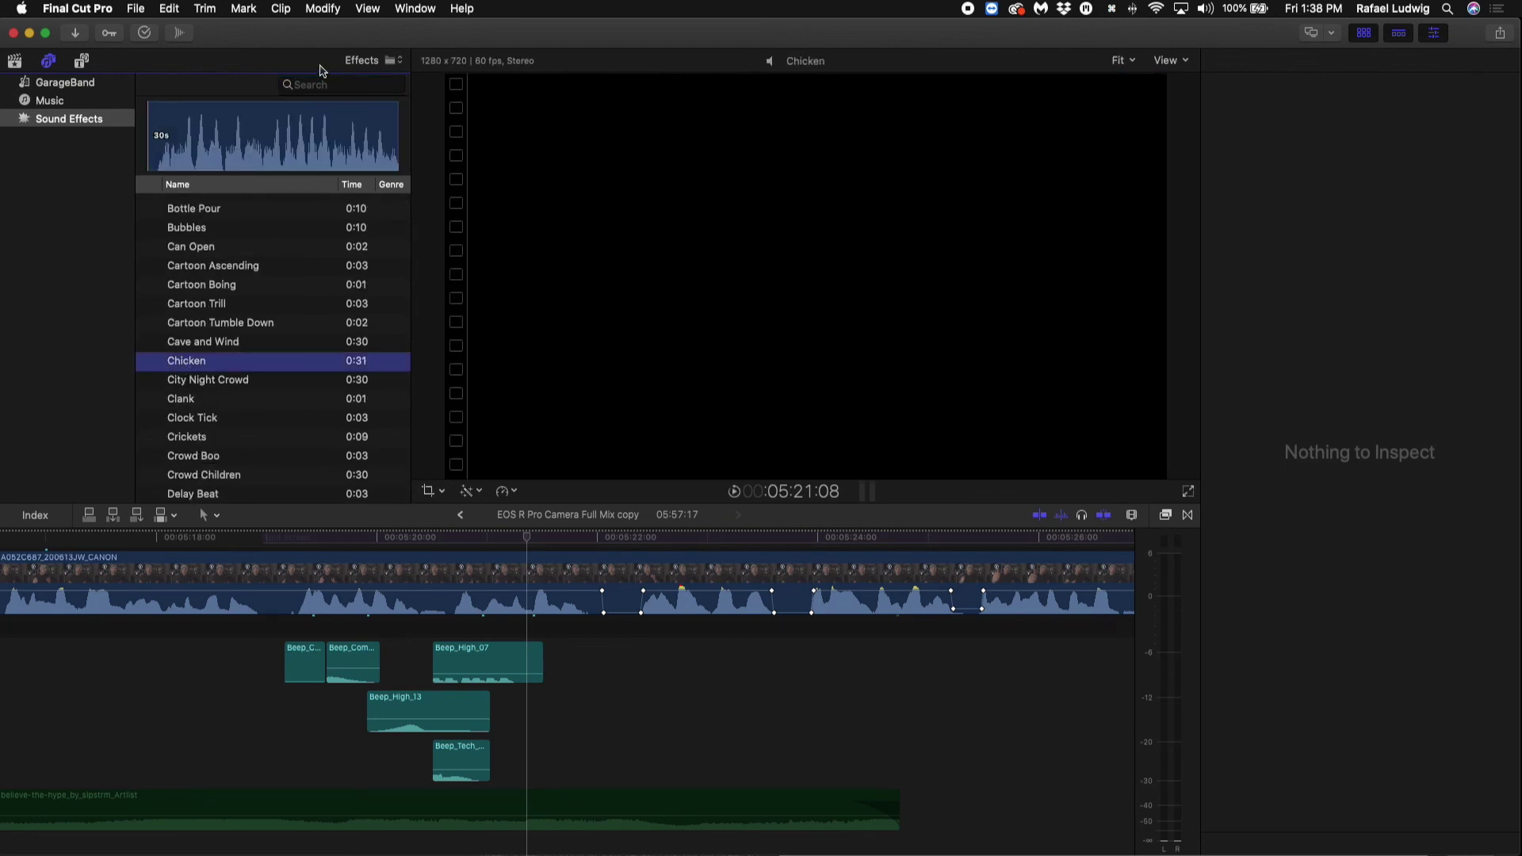
text(bell)
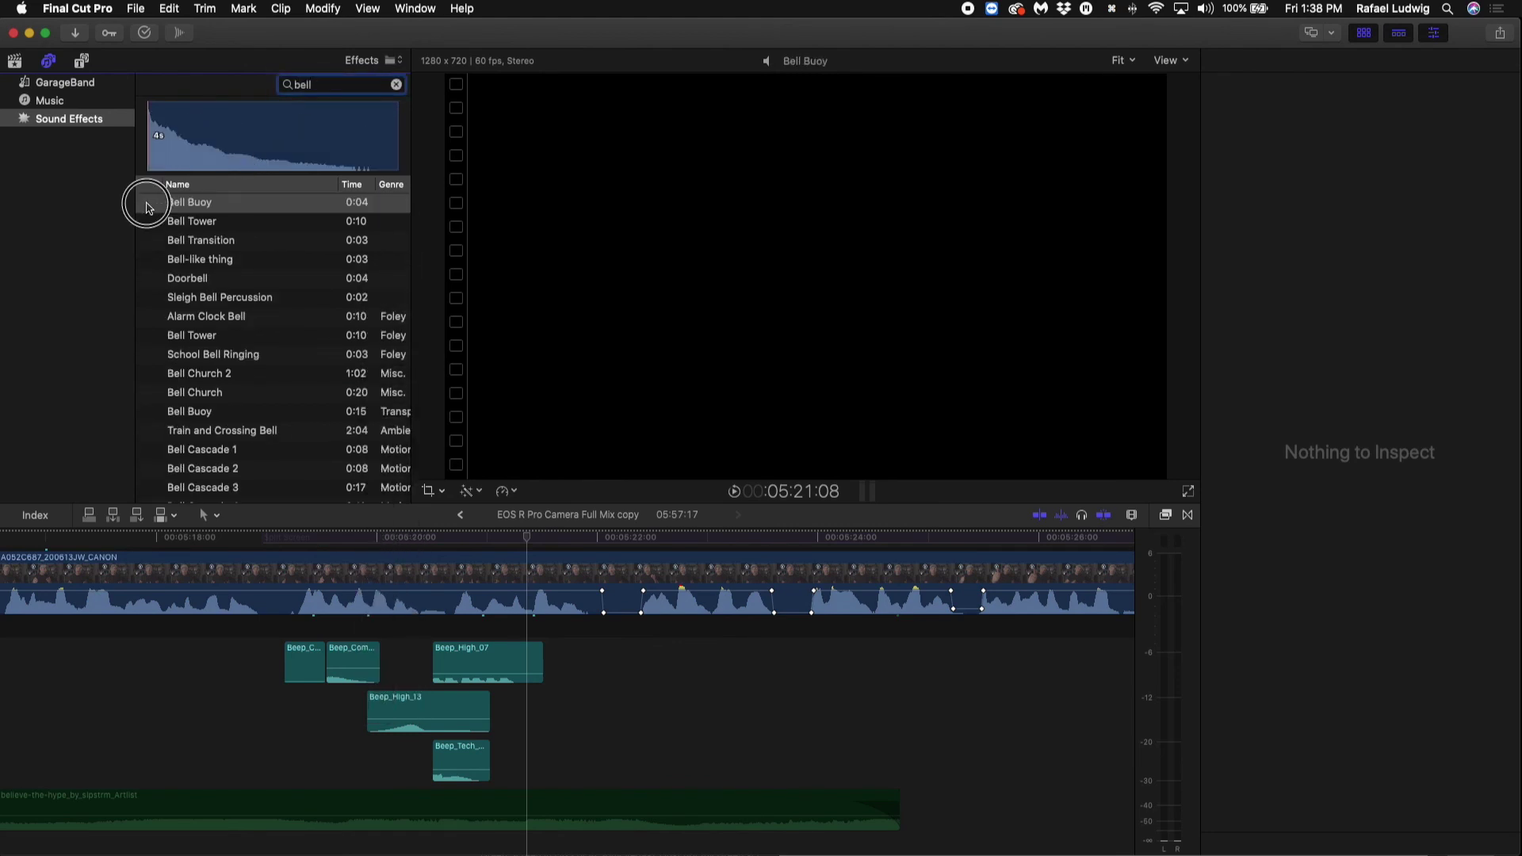
click(150, 222)
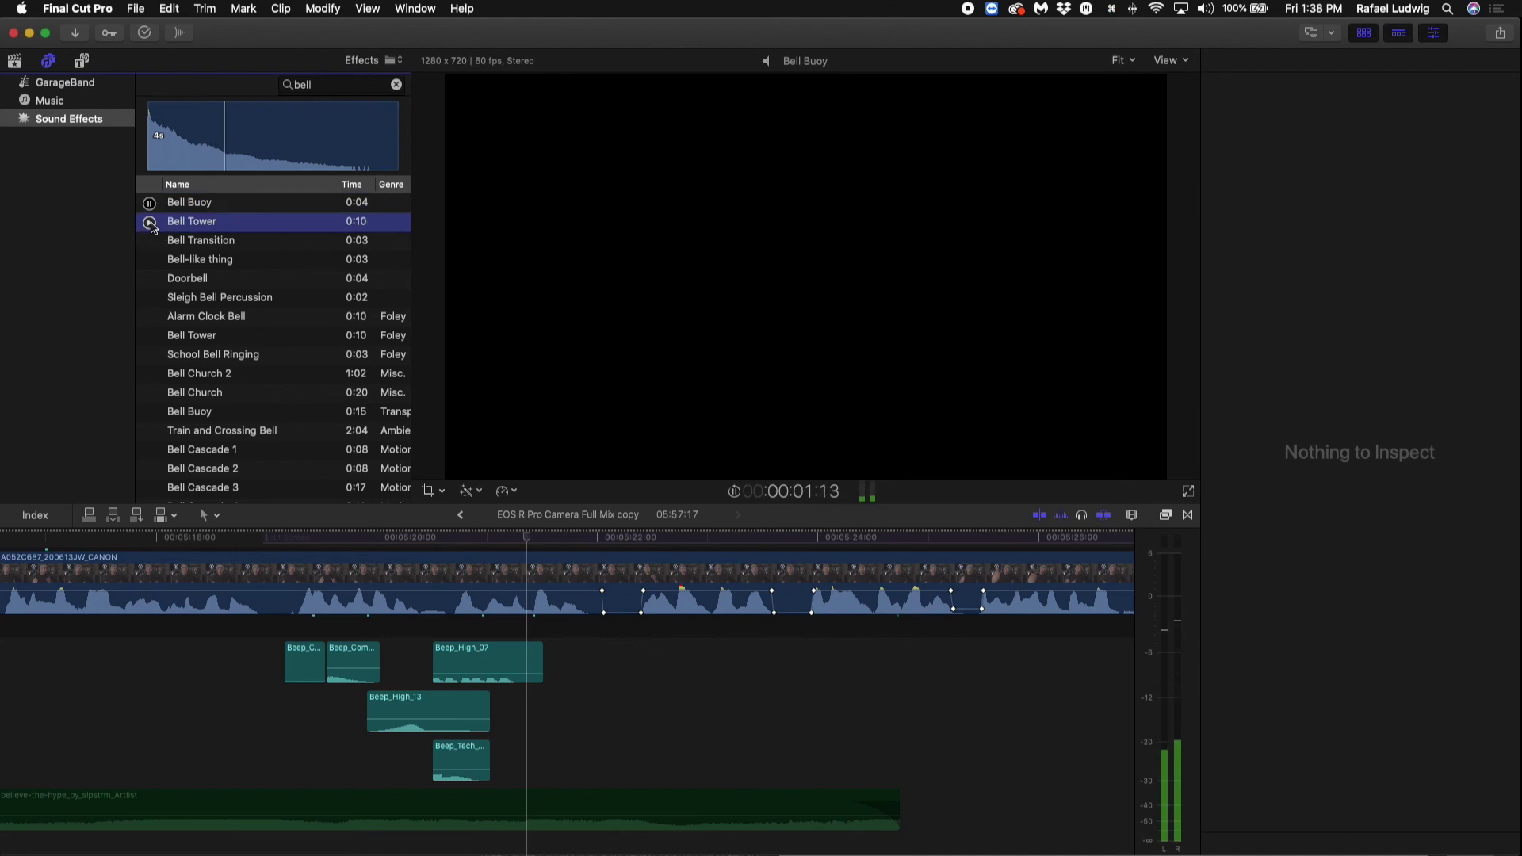
click(151, 278)
click(150, 336)
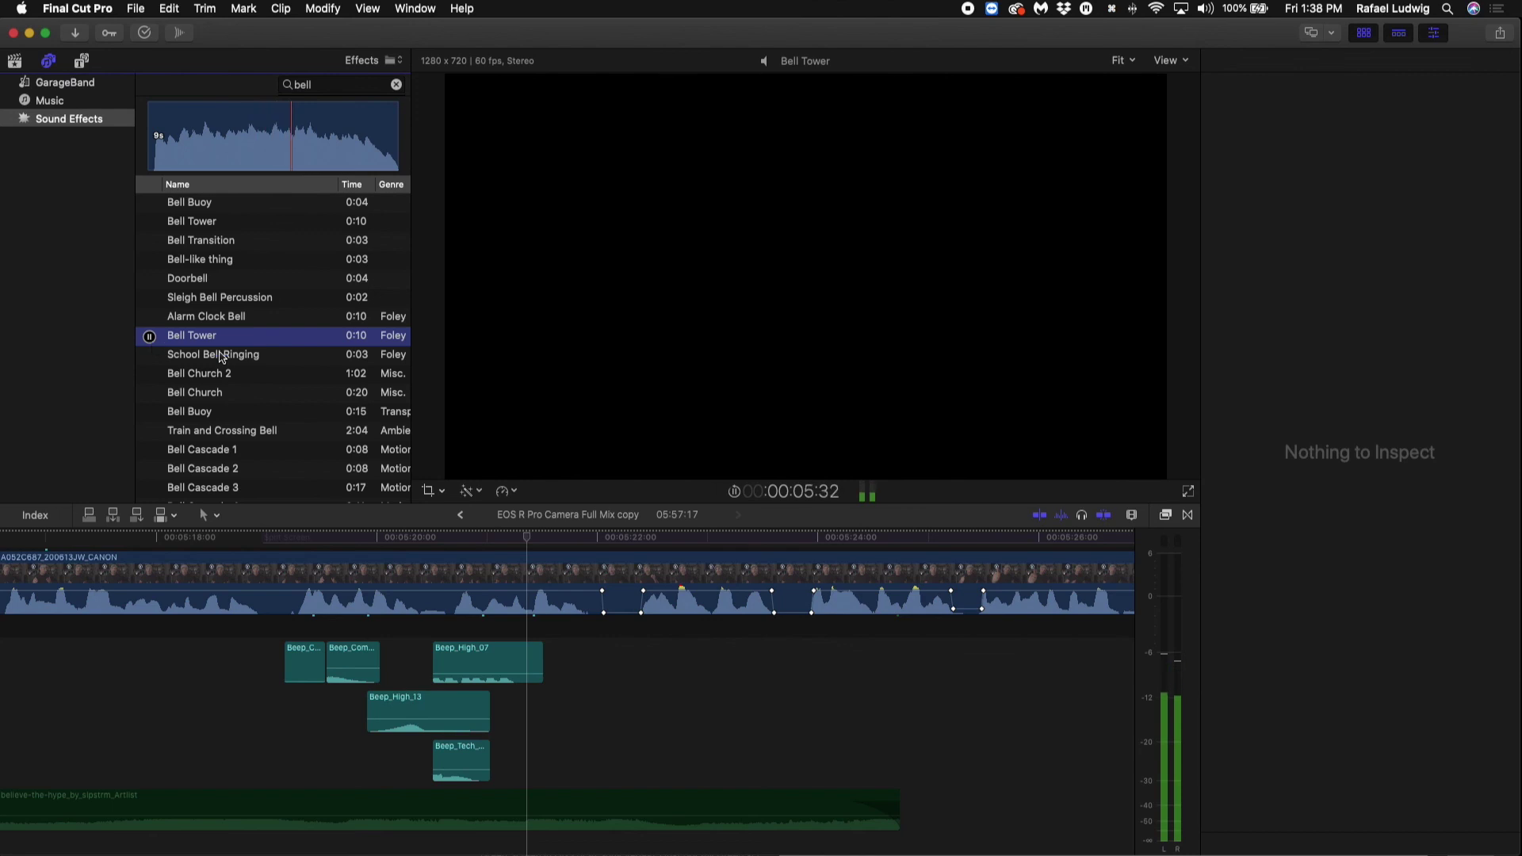
scroll(238, 356, down, 3)
scroll(250, 358, down, 3)
scroll(268, 353, down, 2)
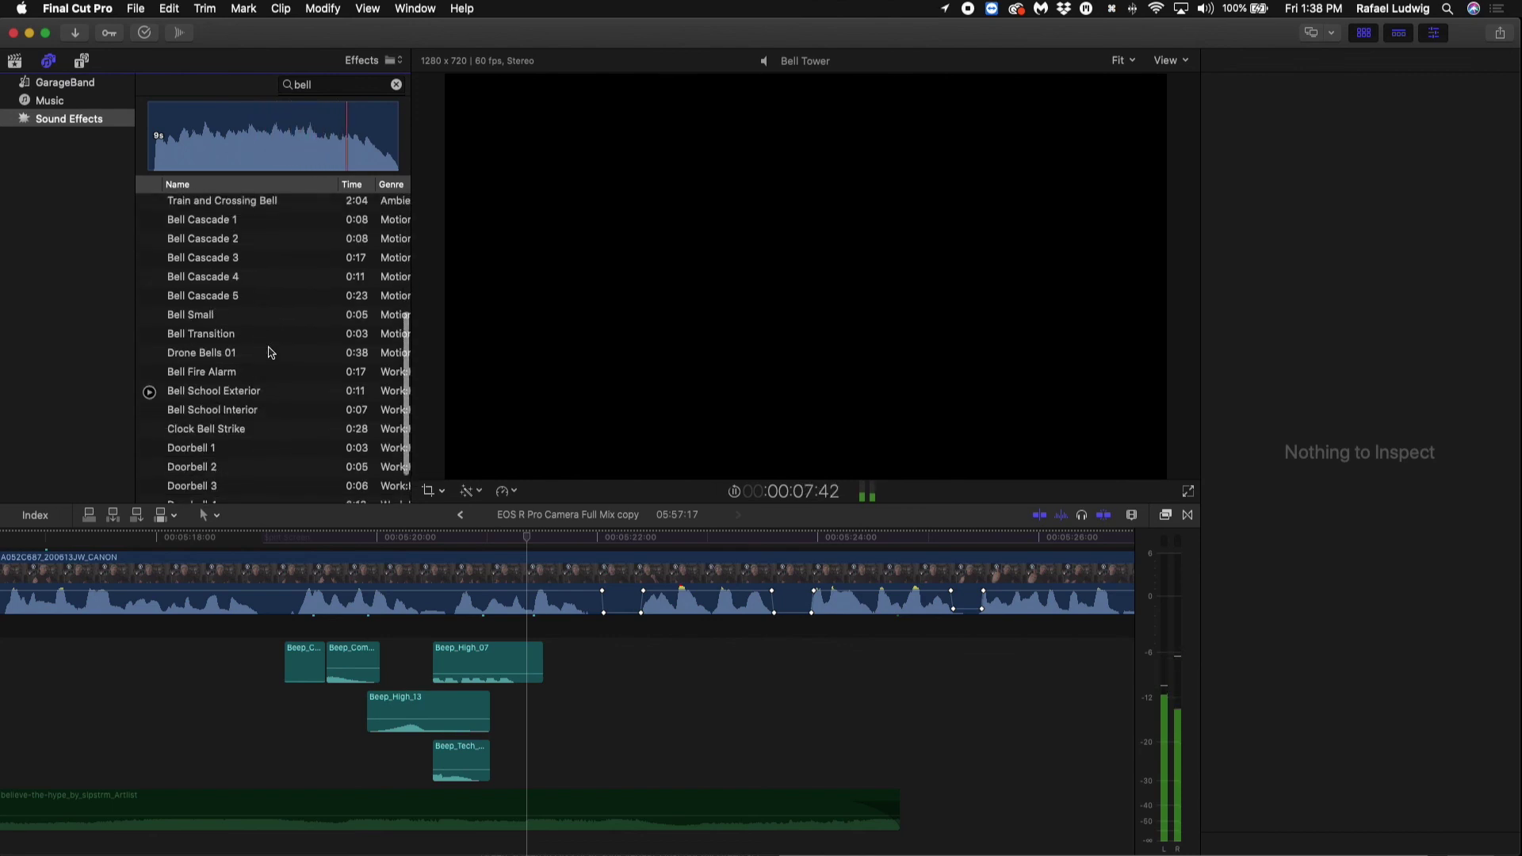
Step: Clear the bell search; audition Motorcycle Police Pull Away, Bass FX 01, Alarm 02, Alarm, Explosion 6, Drone Low Pulse
click(396, 84)
scroll(242, 285, down, 10)
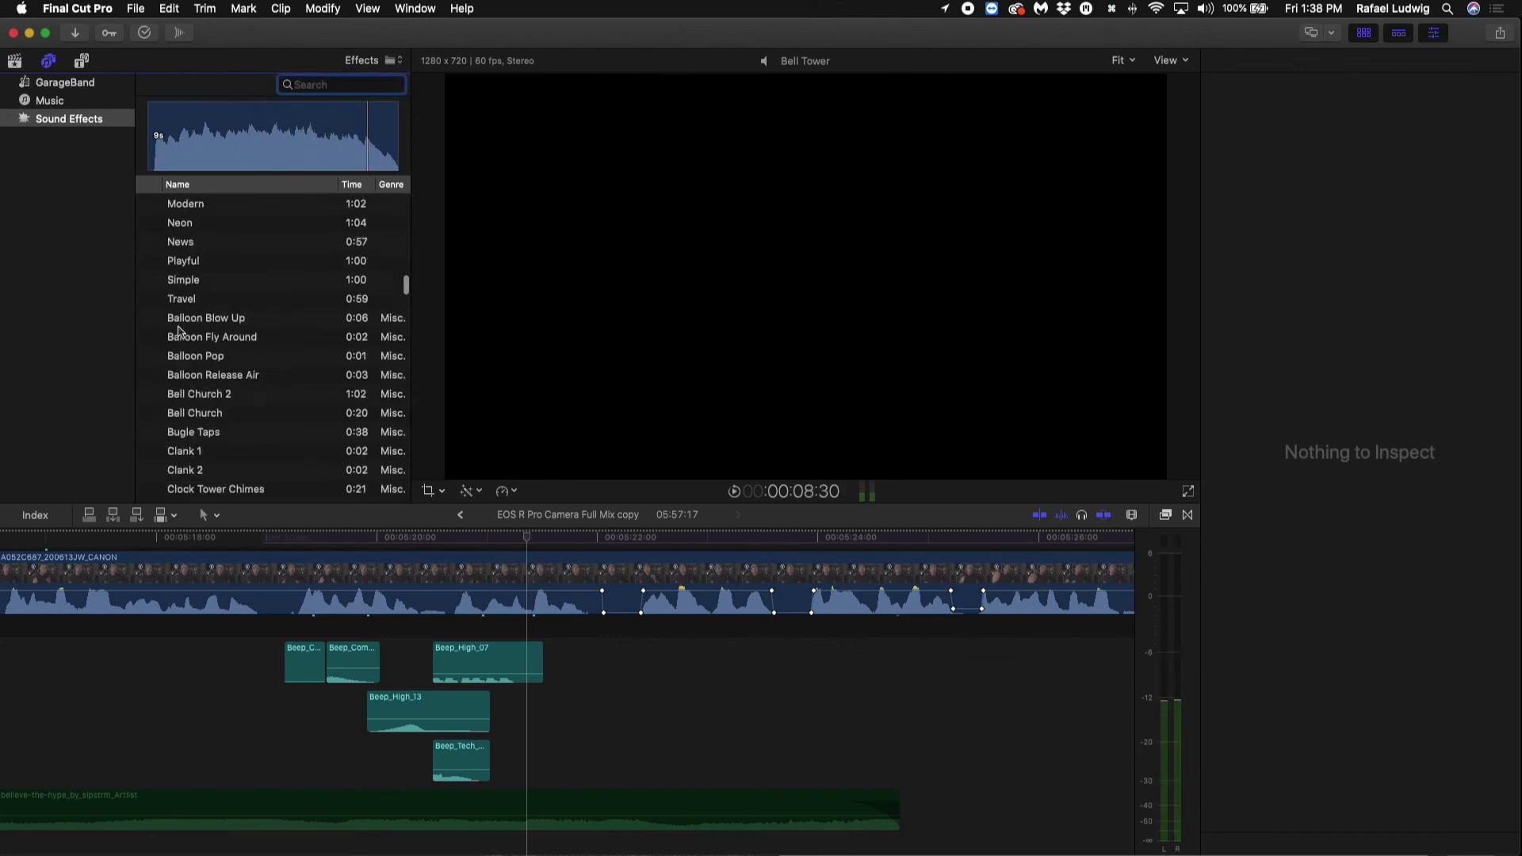
scroll(226, 297, down, 10)
scroll(202, 315, down, 10)
scroll(178, 330, down, 8)
scroll(178, 331, down, 10)
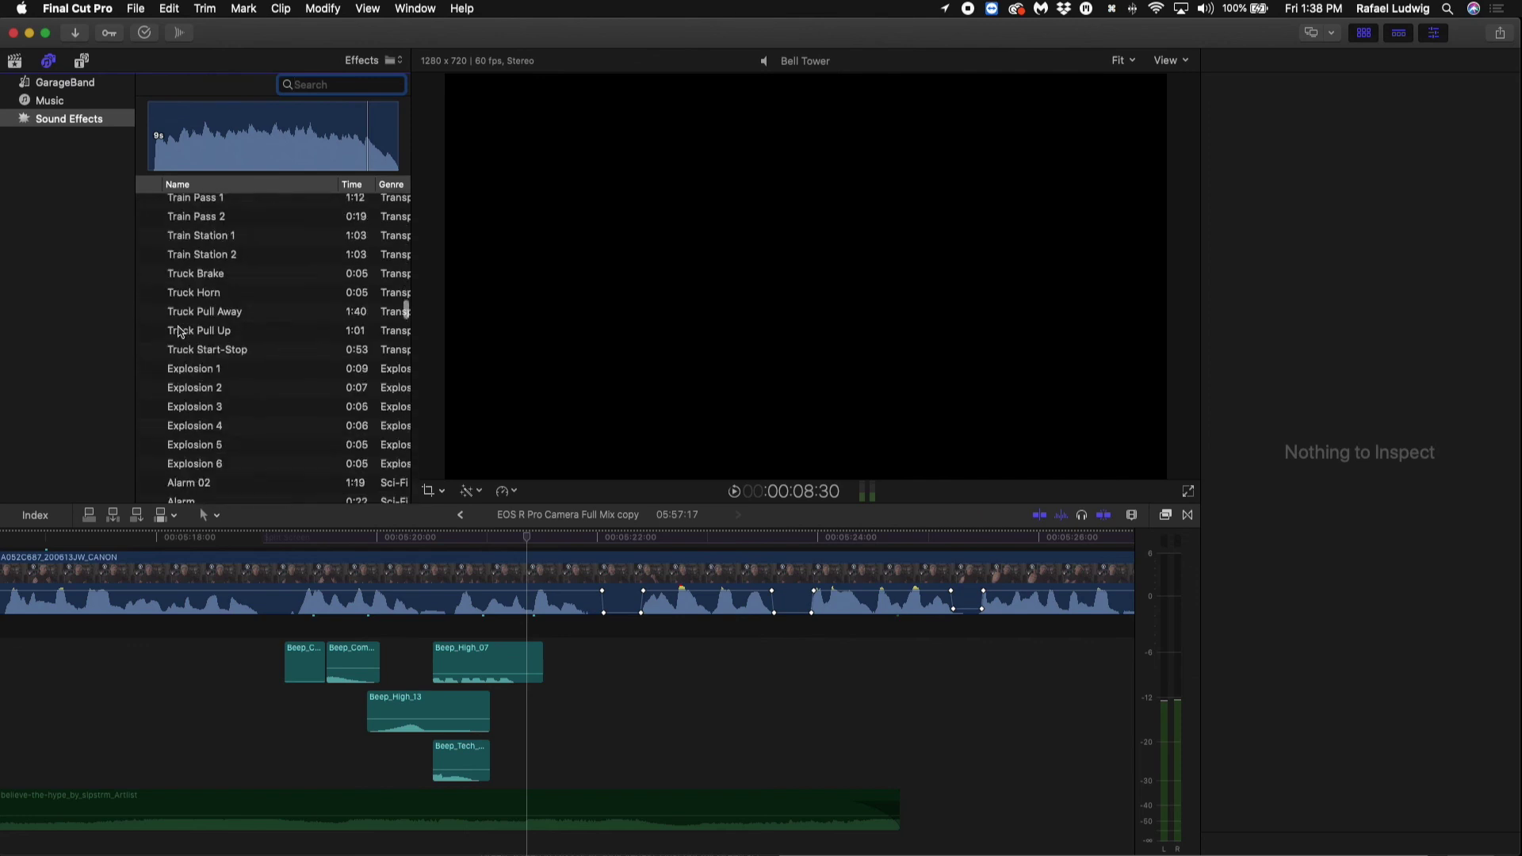
scroll(173, 345, down, 5)
click(167, 380)
scroll(167, 387, down, 5)
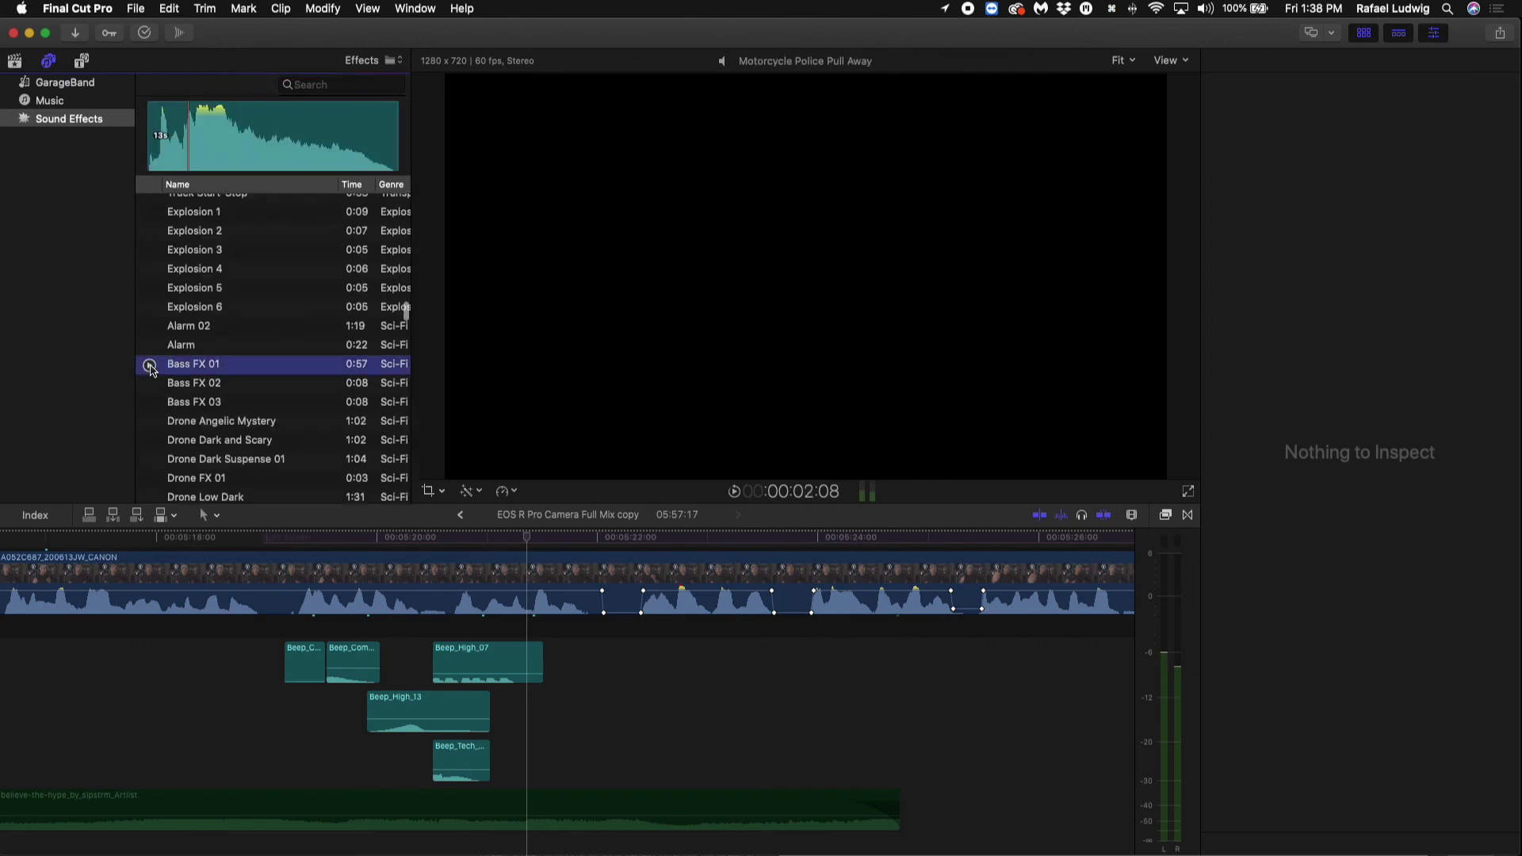
click(149, 366)
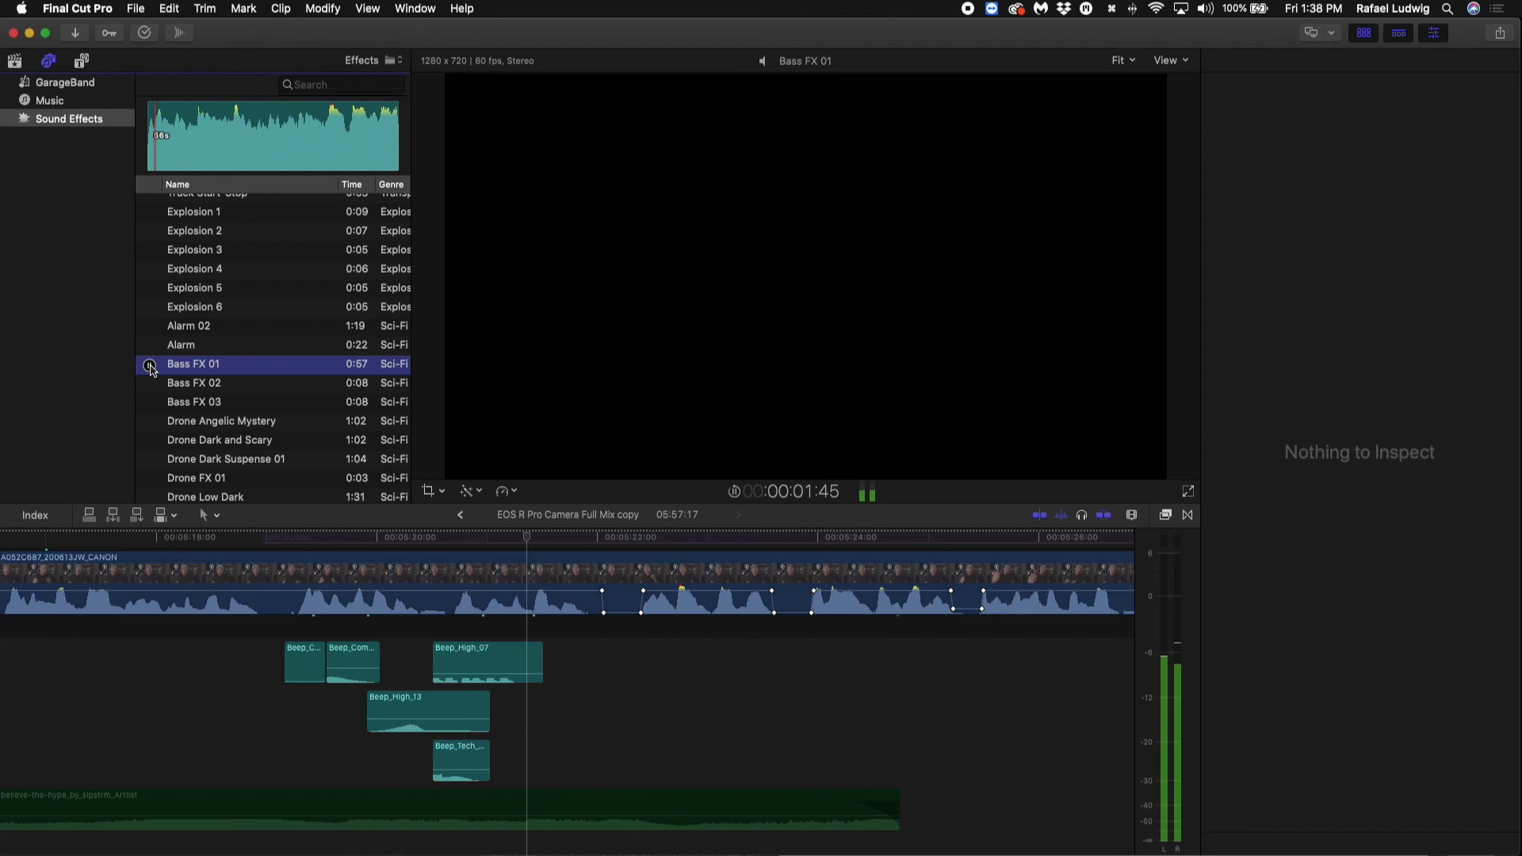
click(149, 327)
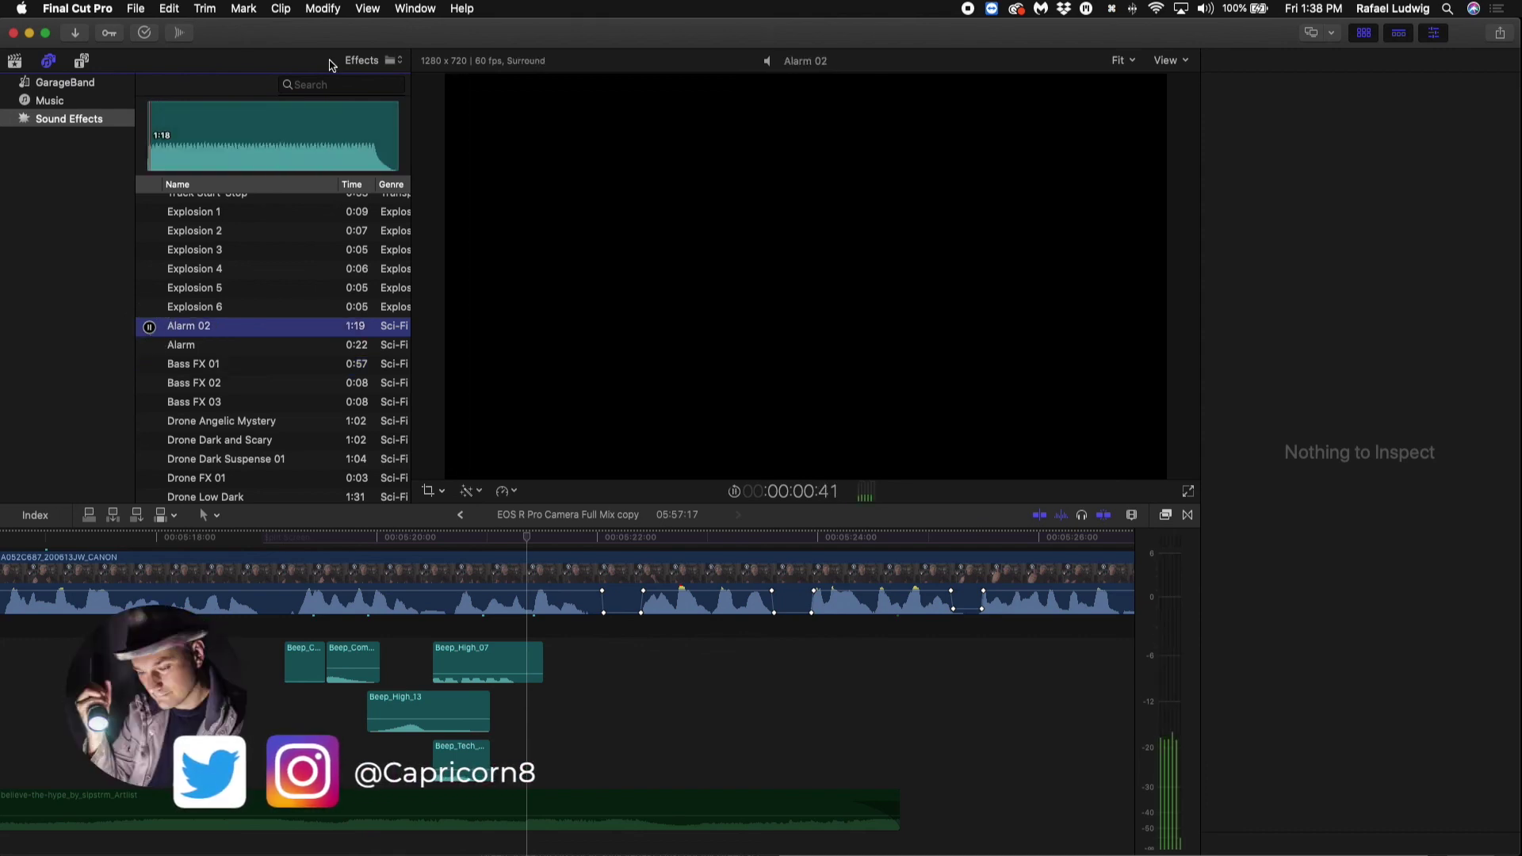
click(151, 345)
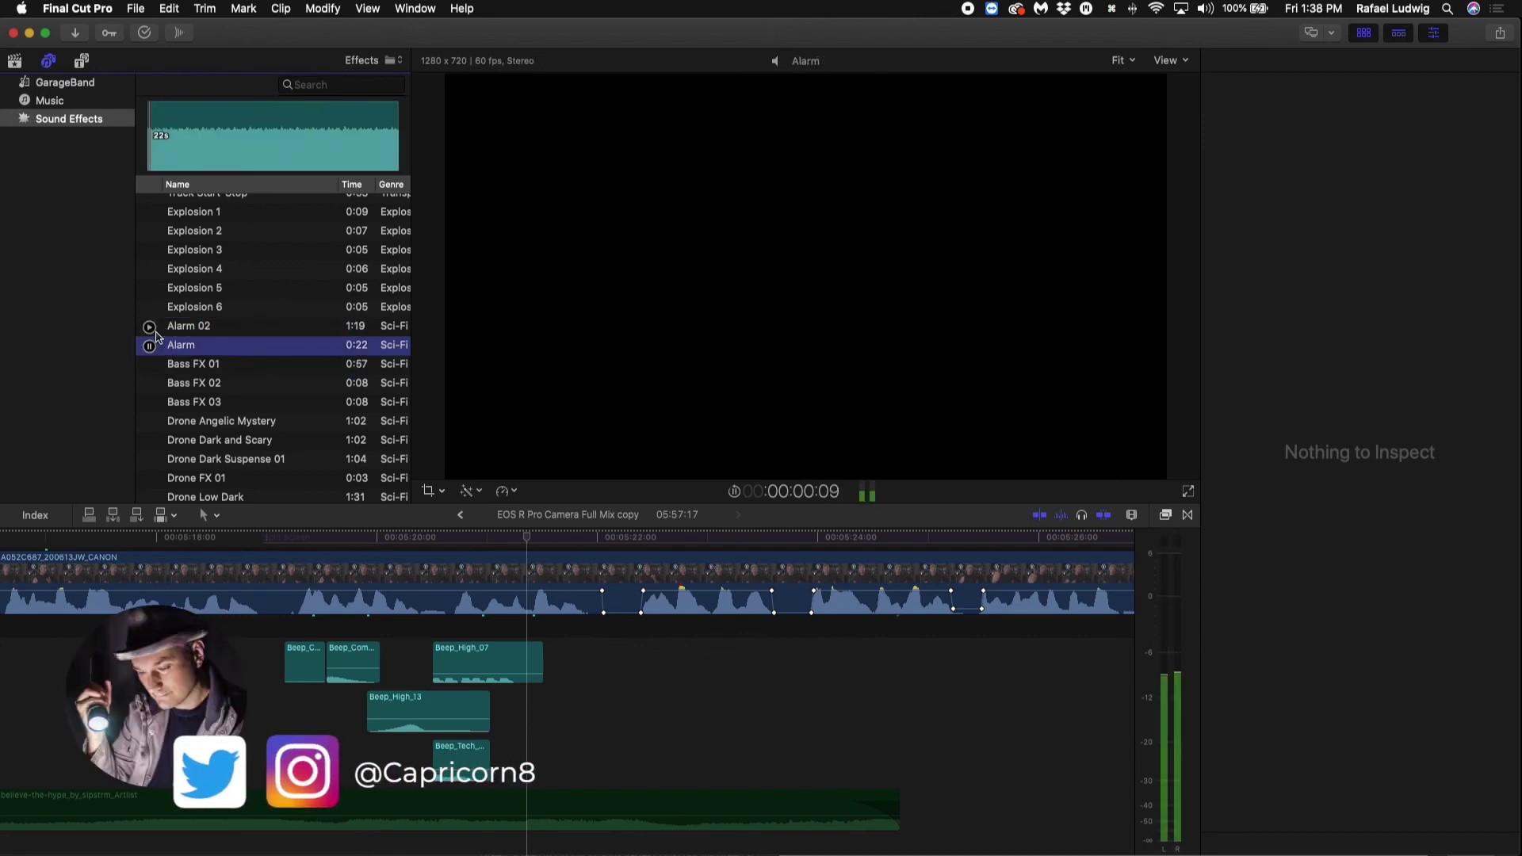
click(149, 309)
scroll(150, 322, down, 5)
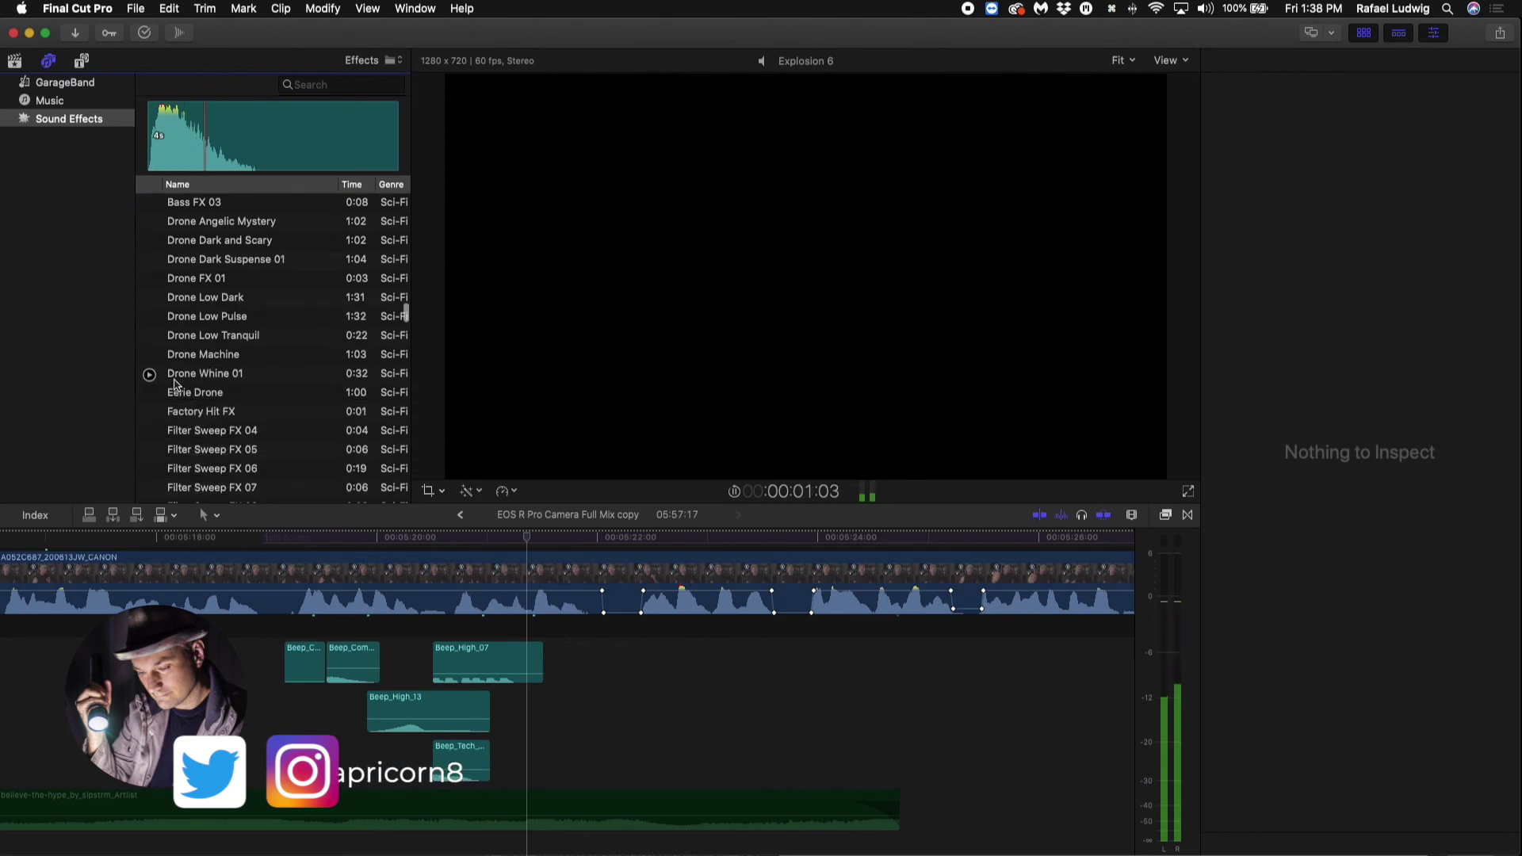
click(150, 318)
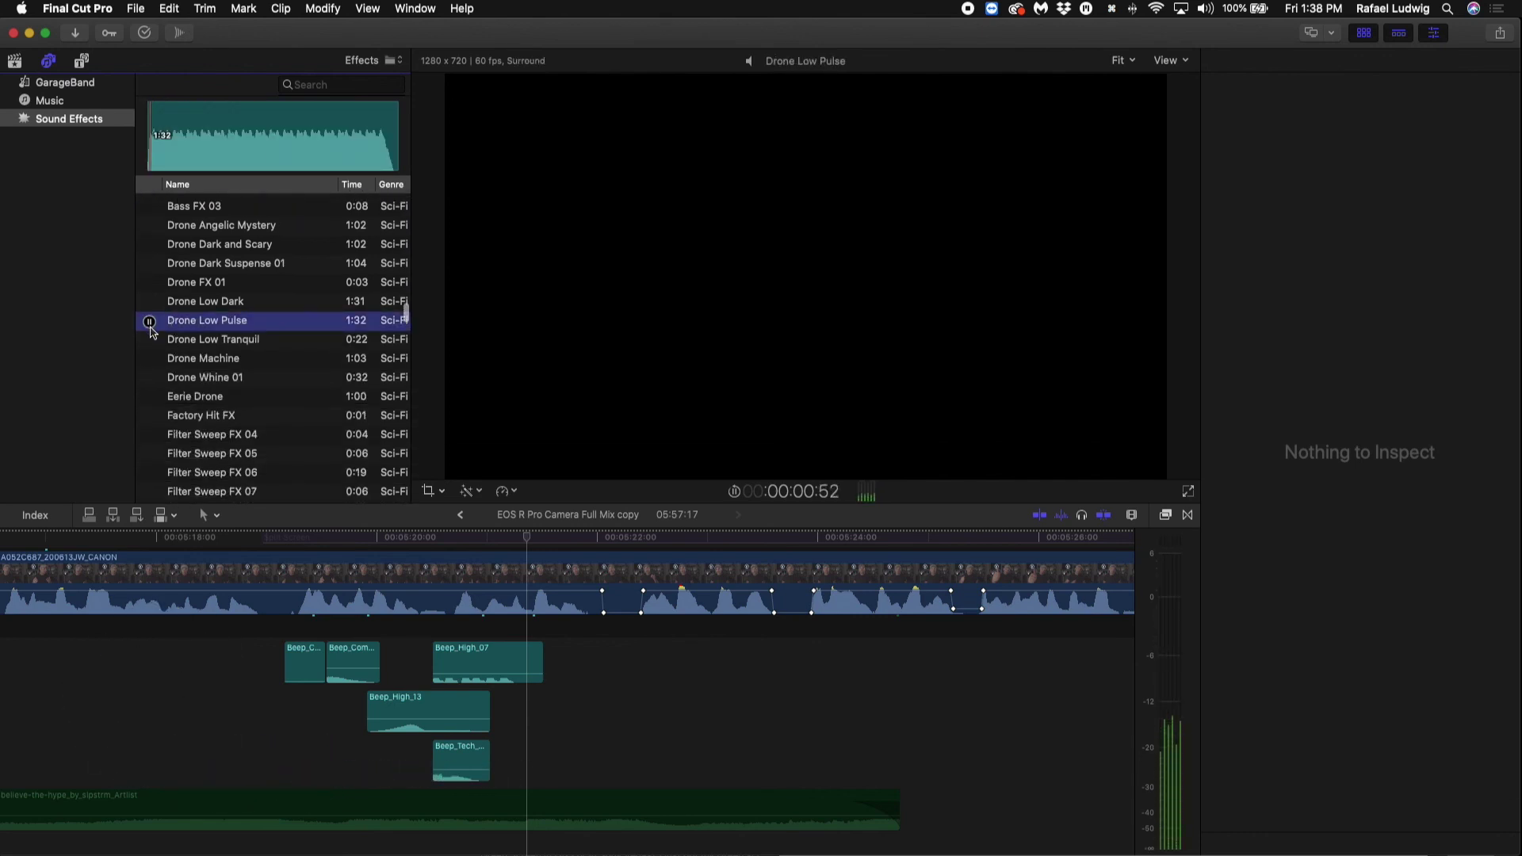
scroll(150, 329, down, 8)
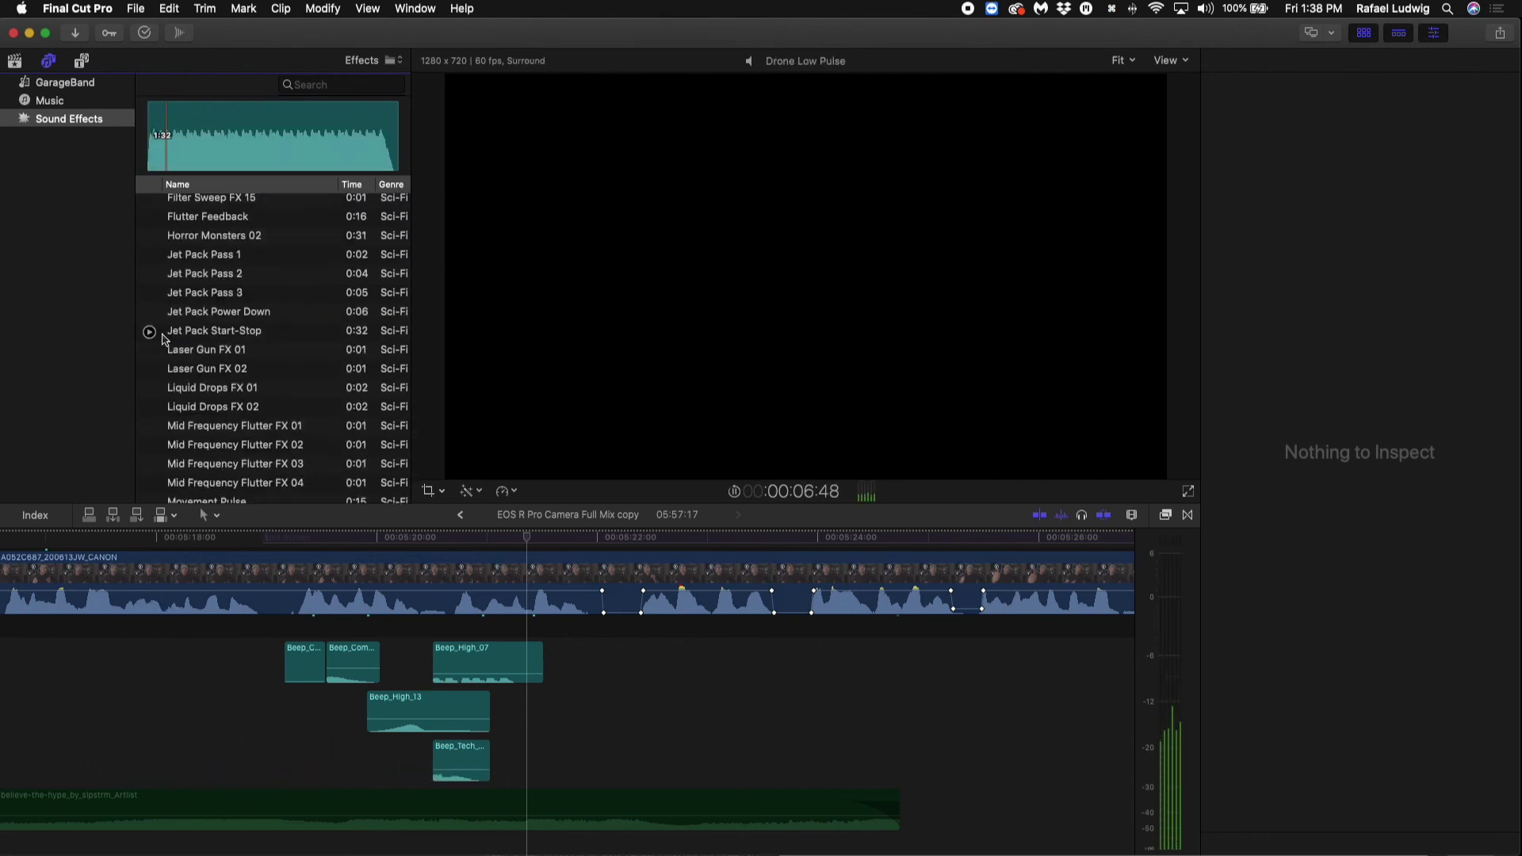
scroll(162, 336, down, 8)
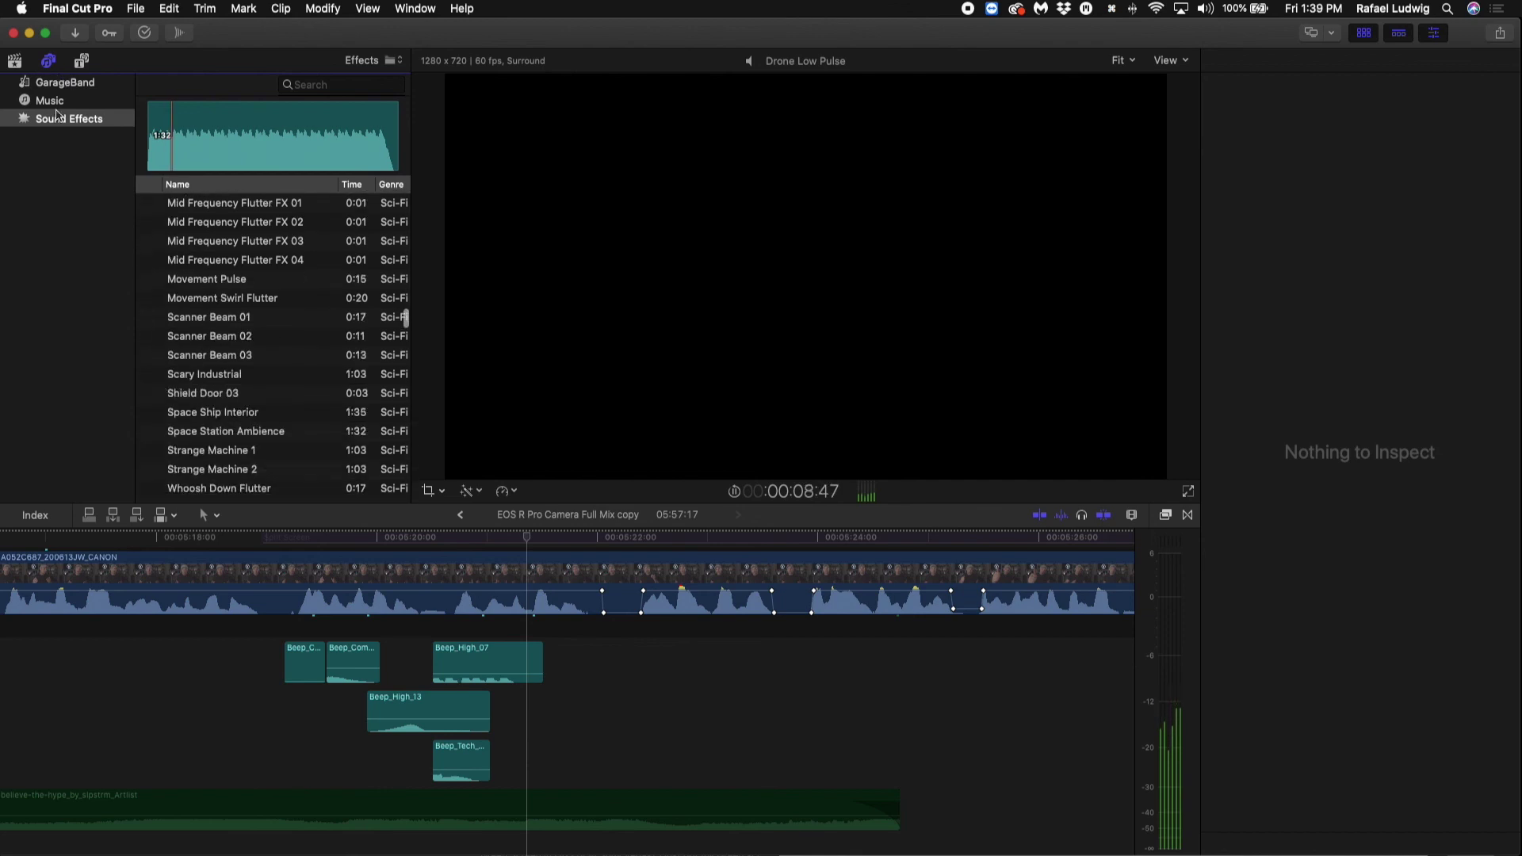
Step: Move the playhead to an earlier point and play the project from there
click(15, 63)
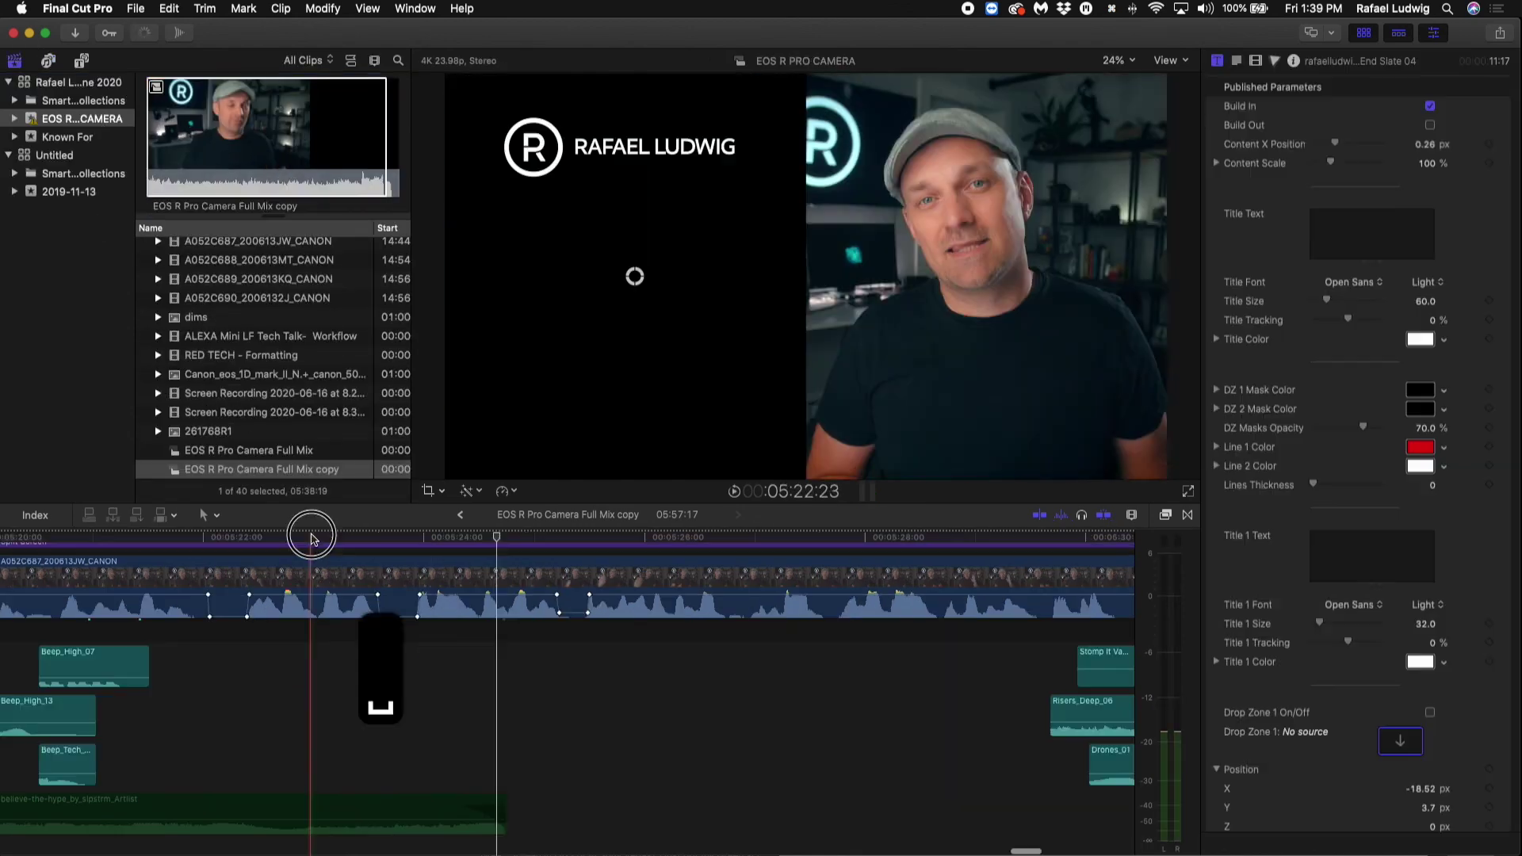
key(space)
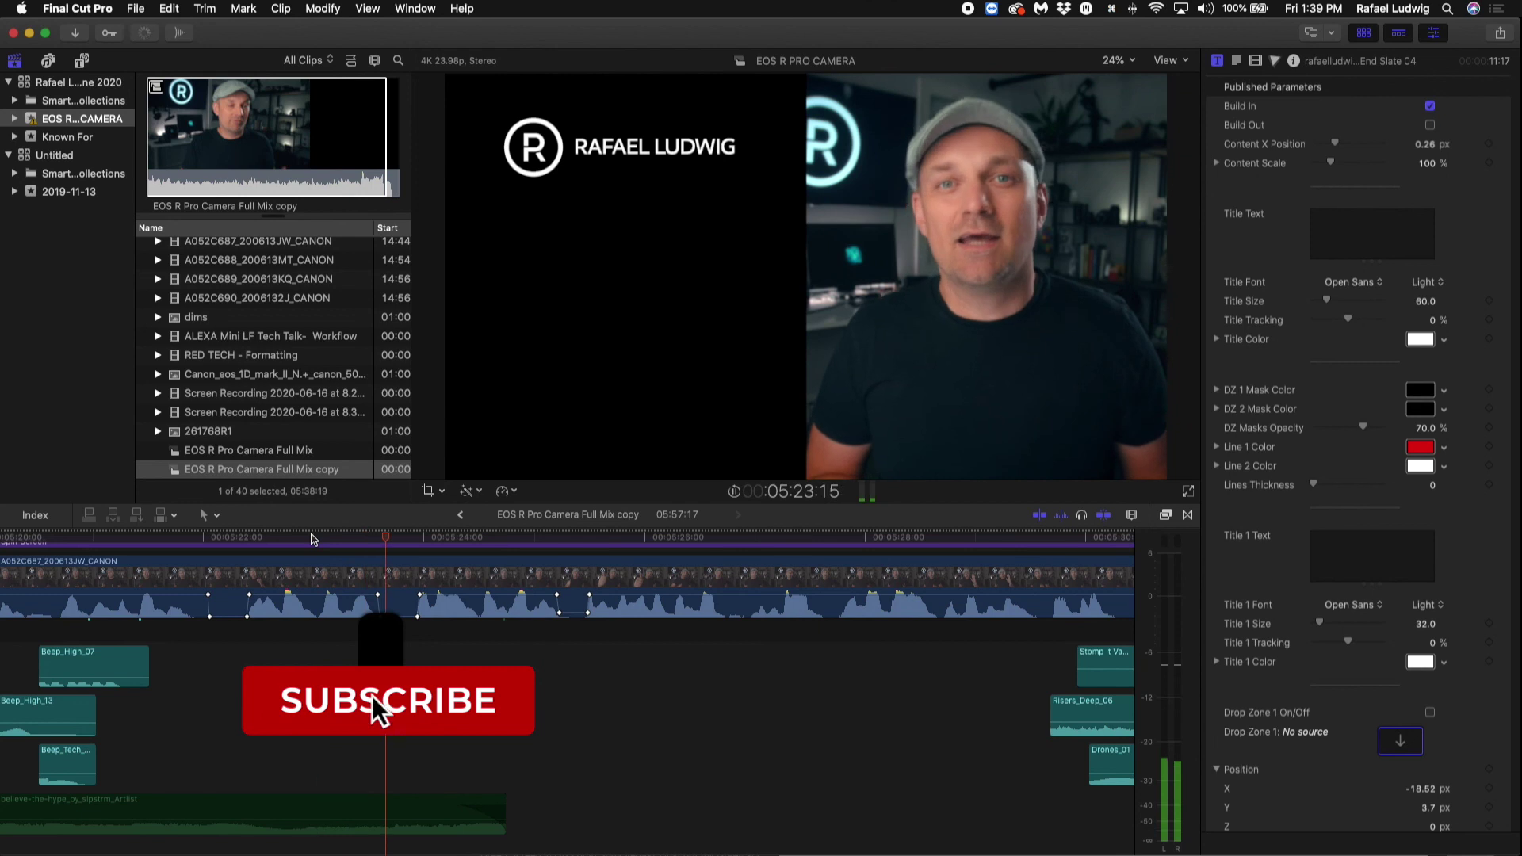